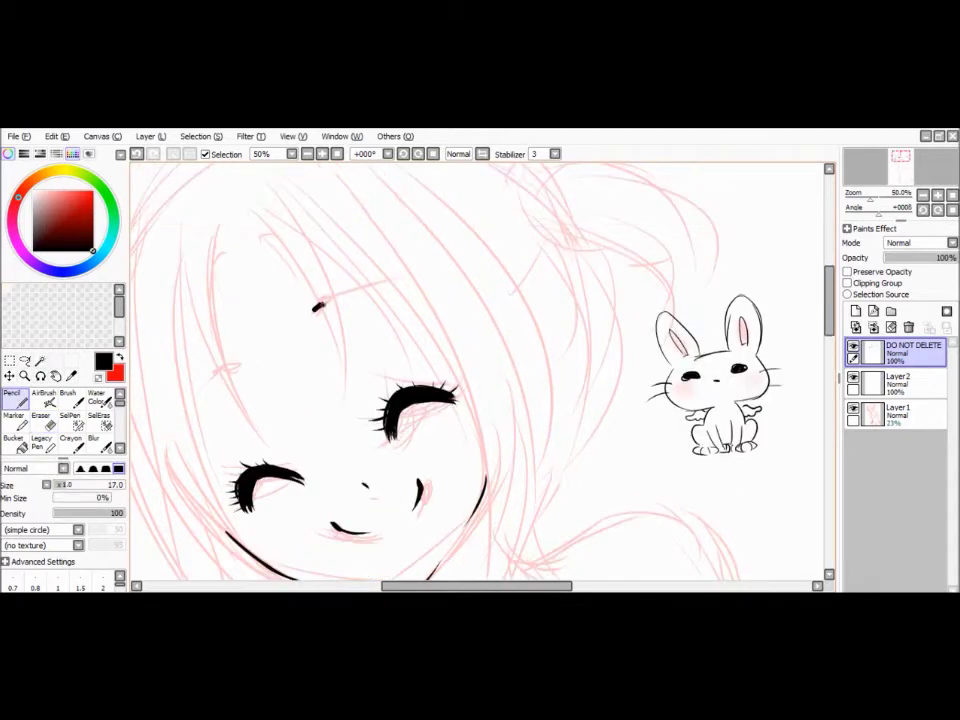
Ink the eyebrows and the chin line, and draw the neck and the hand's outer edge on Layer2.
scroll(480, 370, "down", 2)
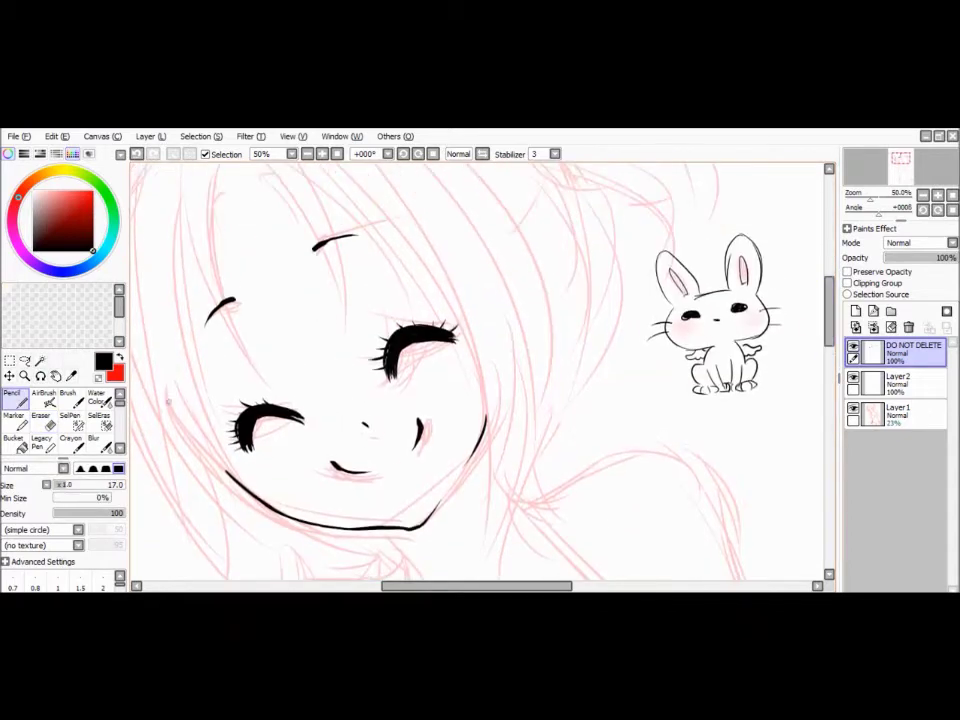
left_click(898, 381)
scroll(480, 370, "down", 5)
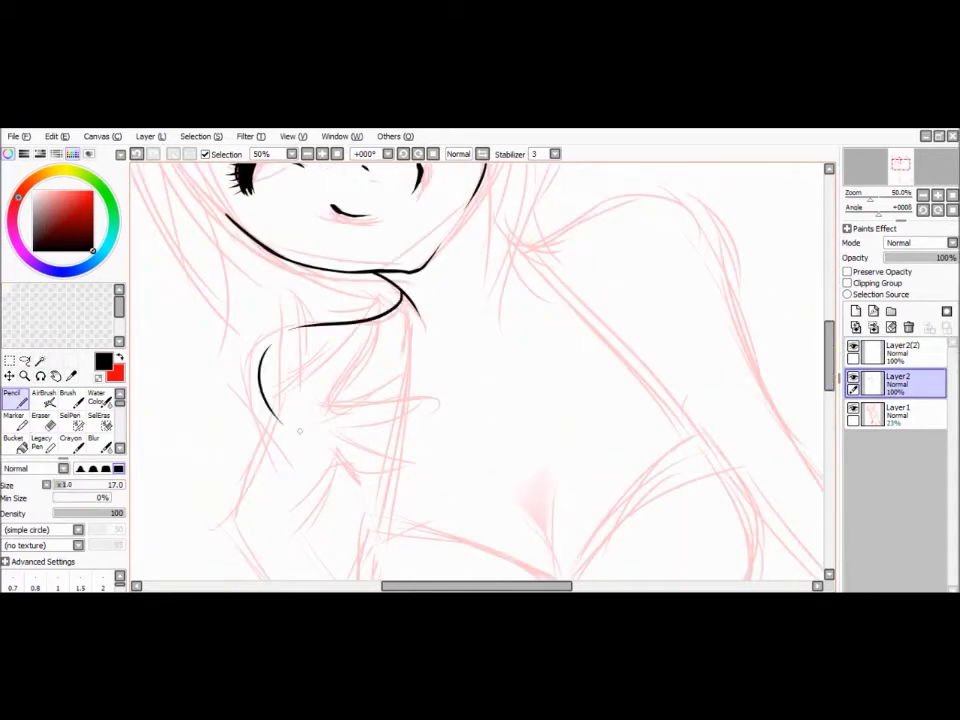
Ink the raised hand's fingers on a new layer and erase the Layer2 lines that cross them.
key("ctrl+shift+n")
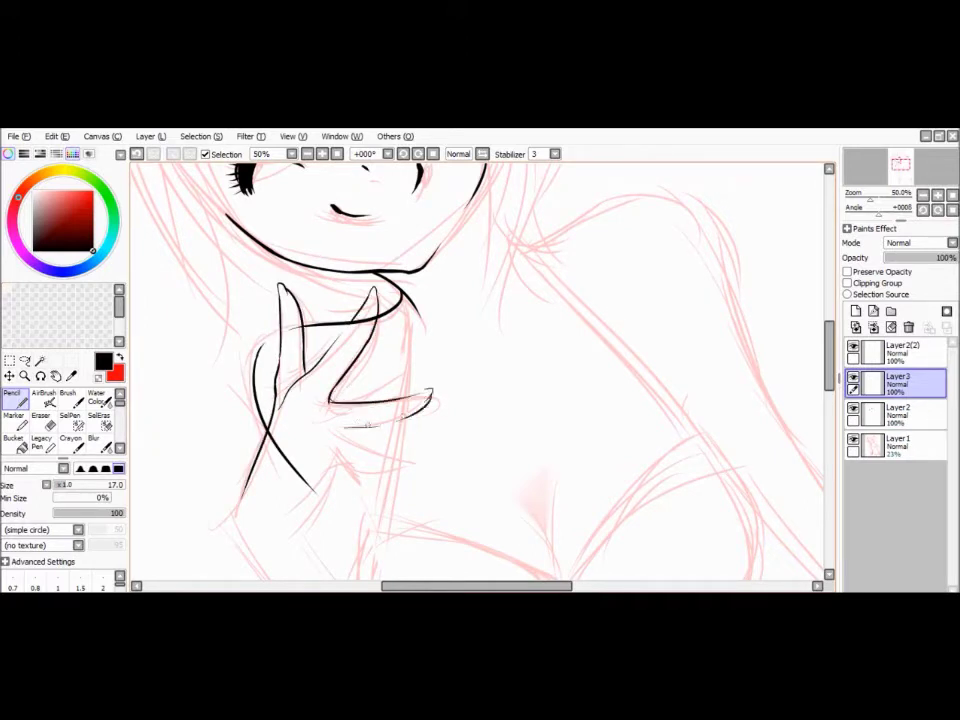
key("e")
left_click(895, 415)
key("n")
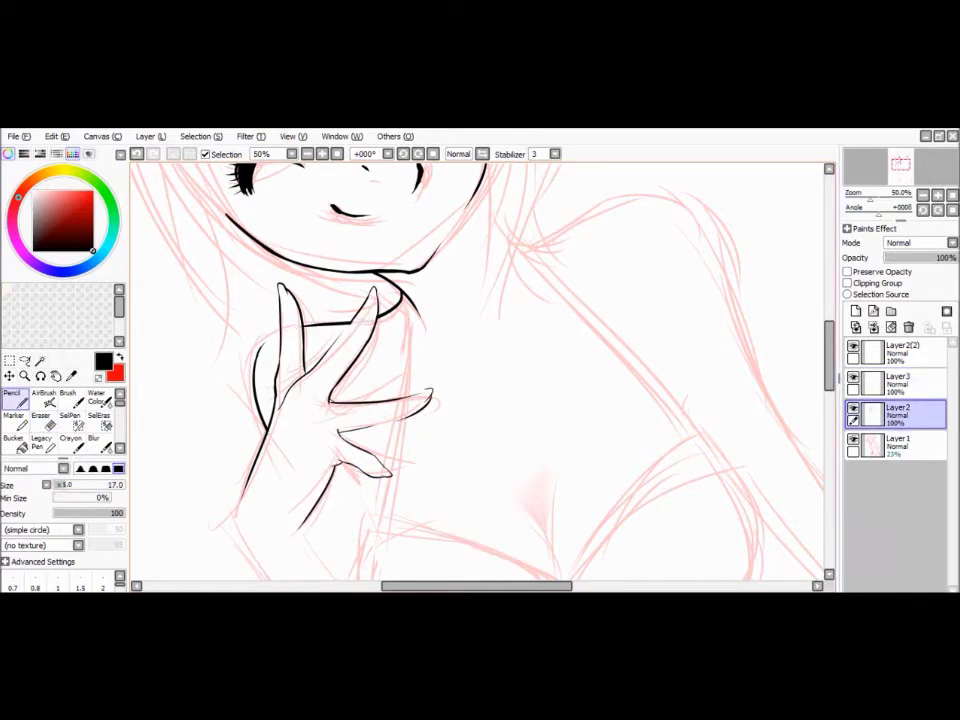
Ink both contours of the raised arm's forearm below the wrist, following the sketch.
left_click(895, 384)
scroll(320, 371, "down", 5)
left_click(895, 415)
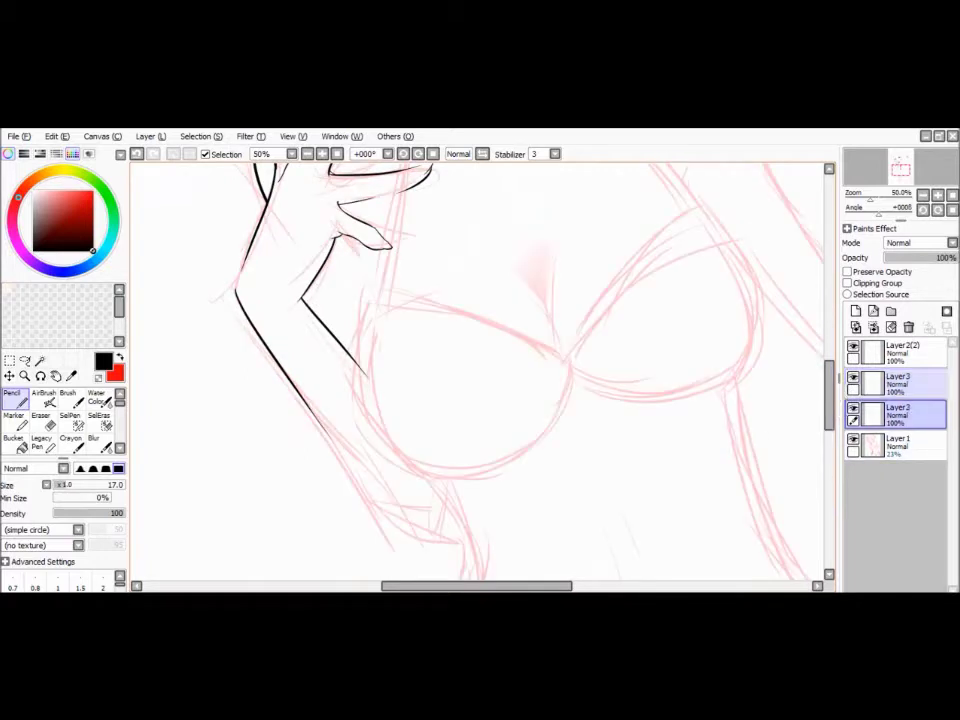
Outline both bikini cups on Layer2 along the sketch lines.
left_click_drag(356, 265, 368, 392)
key("ctrl+z")
left_click_drag(388, 288, 538, 328)
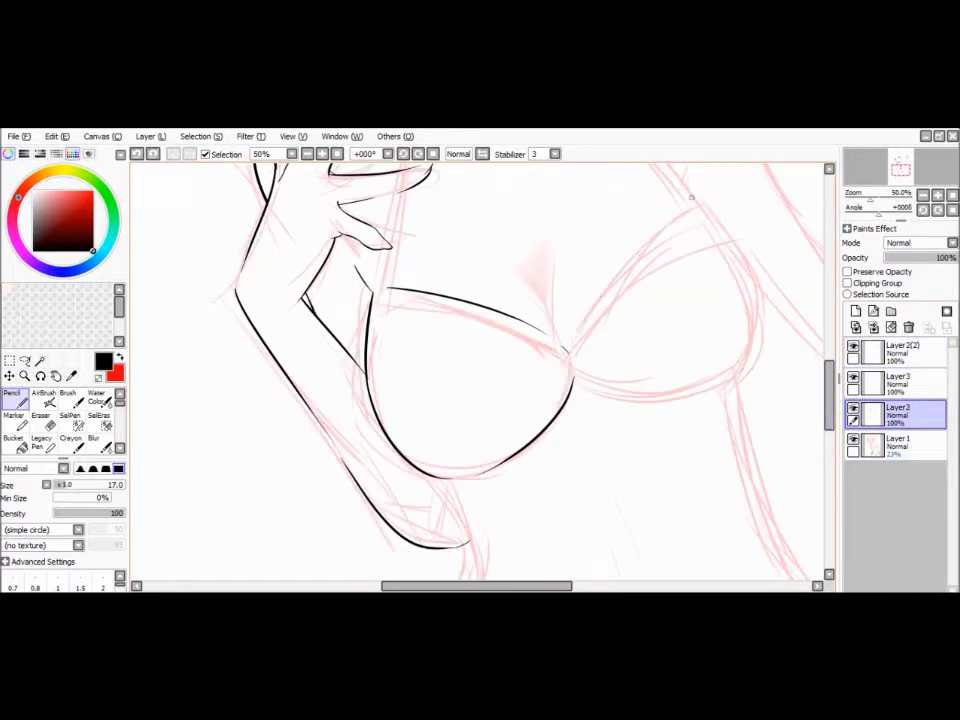
left_click_drag(691, 198, 566, 348)
left_click_drag(697, 204, 748, 375)
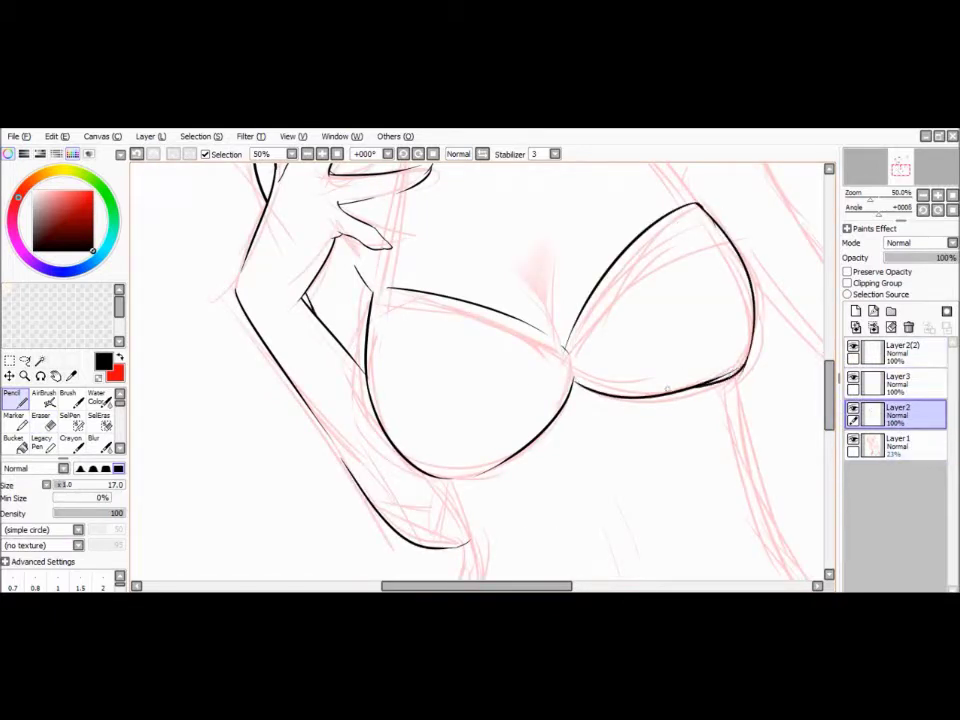
Increase the Pencil size to 40 and fill both bikini cups solid black.
key("bracketright")
key("bracketright")
key("bracketright")
key("bracketright")
key("bracketright")
left_click_drag(567, 376, 650, 388)
left_click_drag(719, 373, 697, 204)
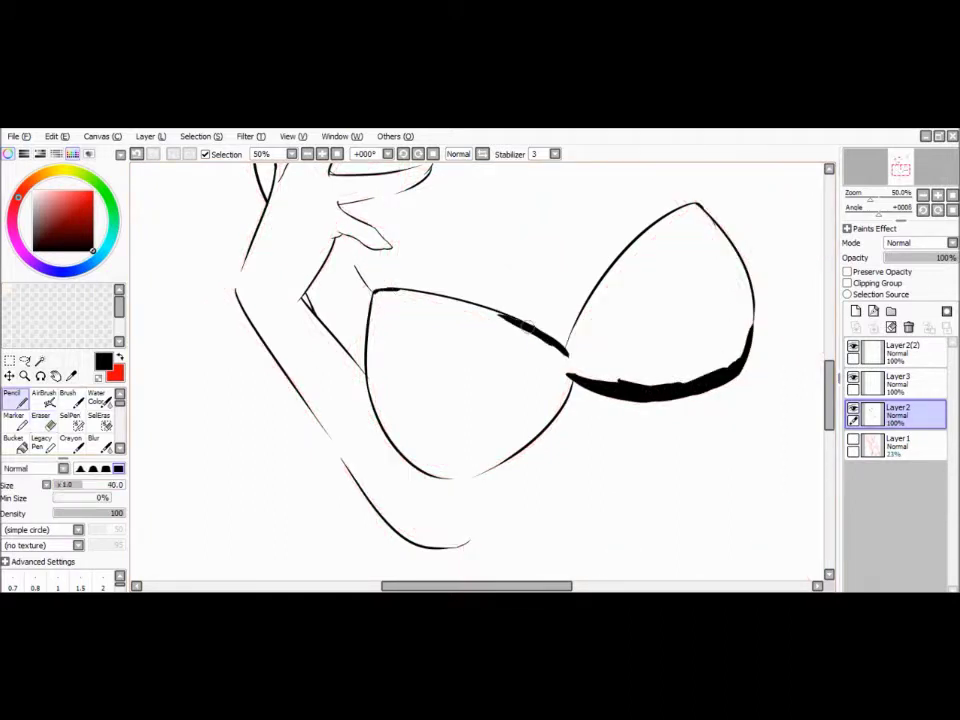
left_click_drag(428, 471, 463, 466)
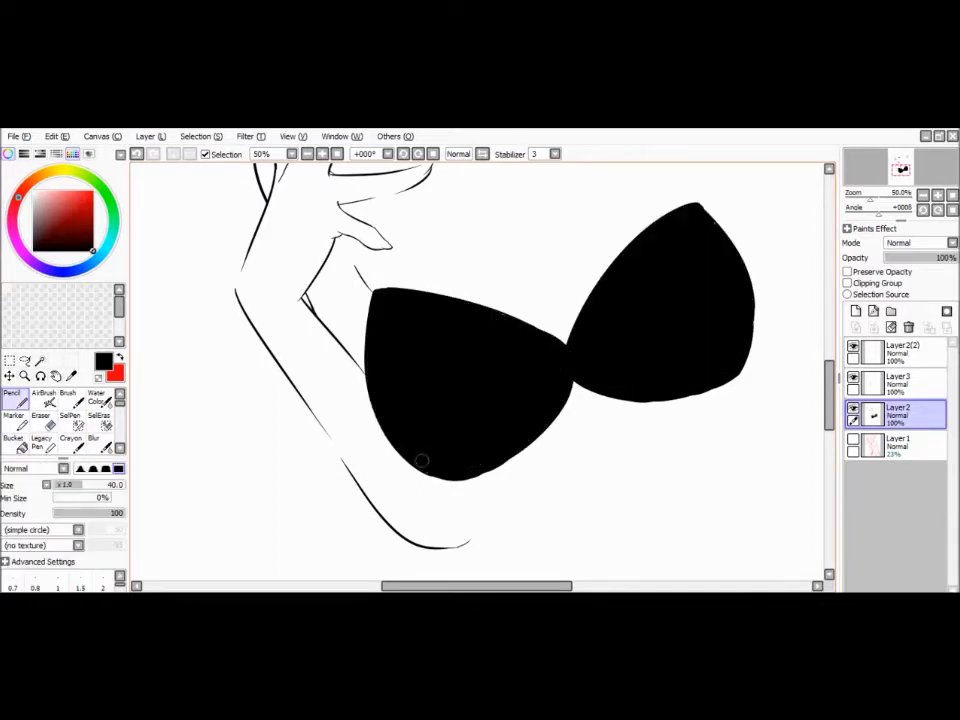
Draw the two thick halter straps from the neck to the cups and adjust the strap beside the fingers.
scroll(421, 461, "up", 4)
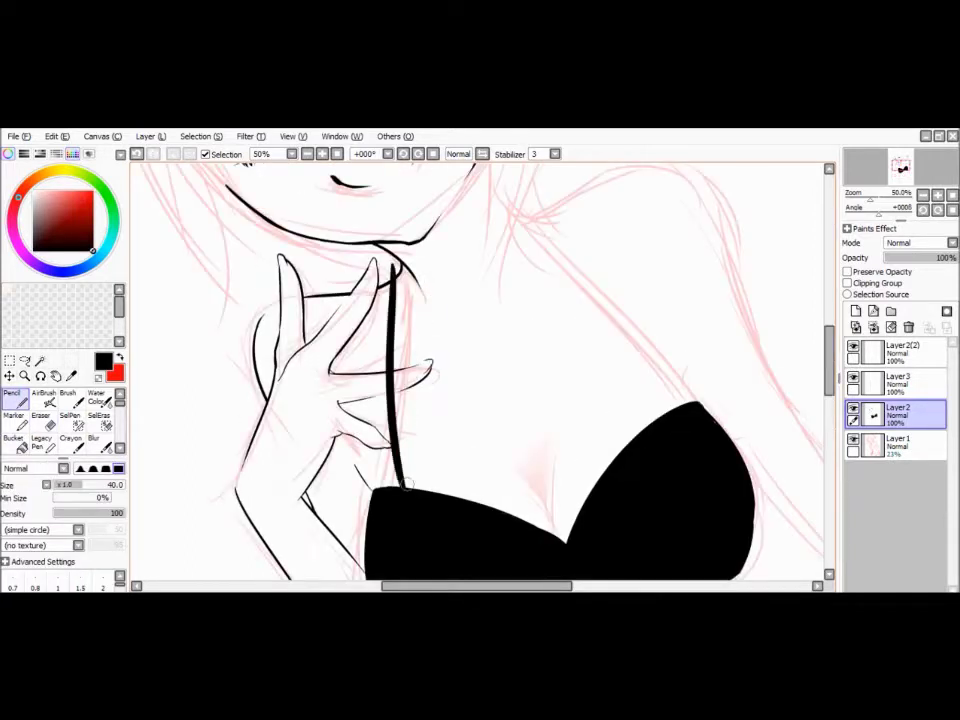
left_click_drag(398, 264, 372, 482)
left_click_drag(513, 208, 692, 402)
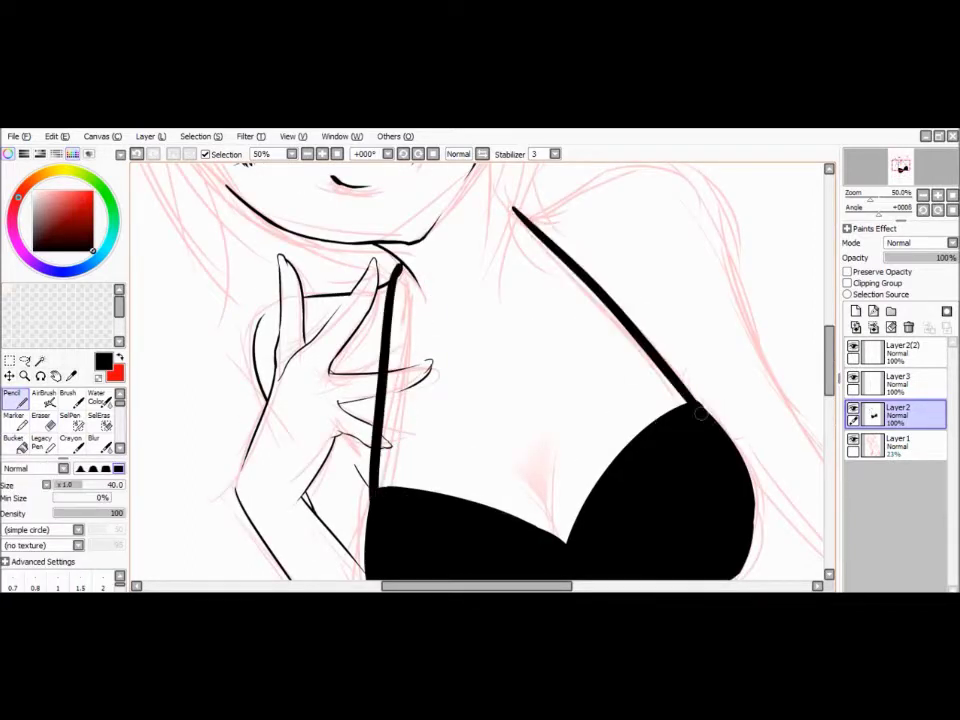
key("e")
left_click_drag(375, 382, 376, 362)
Ink the chest line, the collarbones and the waist contour beside the raised arm with the Pencil at size 11.
key("n")
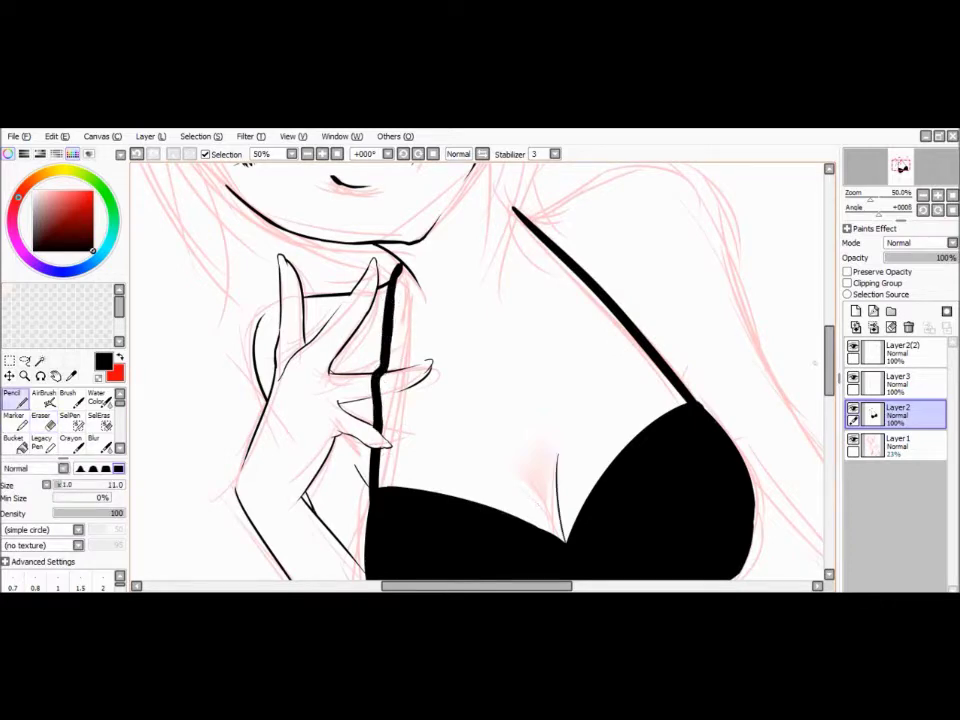
scroll(537, 506, "down", 2)
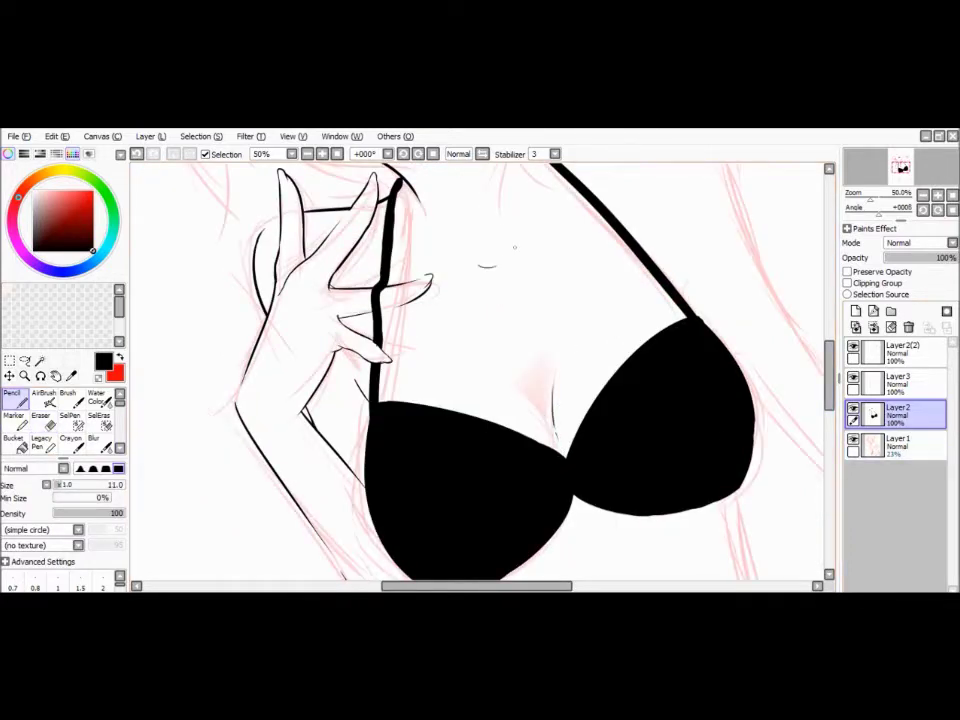
scroll(413, 259, "down", 6)
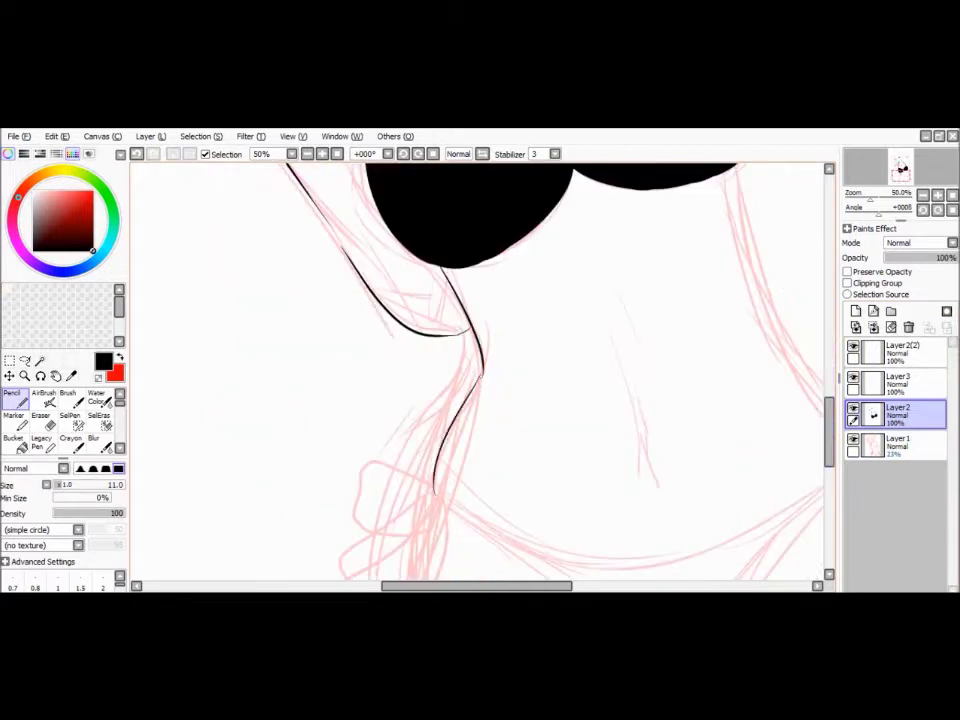
key("e")
key("n")
Ink the outer and inner contours of both thighs down to the canvas edge.
scroll(476, 321, "down", 5)
left_click_drag(430, 250, 424, 508)
left_click_drag(640, 386, 648, 508)
left_click_drag(696, 385, 681, 508)
scroll(680, 380, "right", 4)
left_click_drag(678, 240, 724, 396)
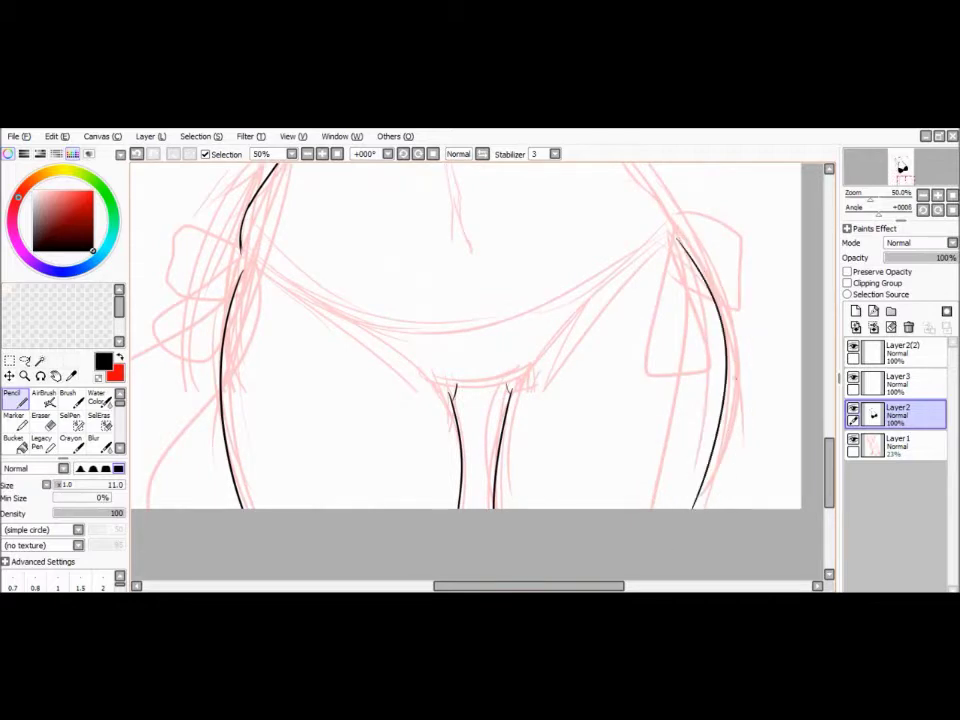
Lasso the waist contour on the raised-arm side and reposition it with a transform.
scroll(460, 350, "up", 4)
key("l")
left_click_drag(292, 382, 253, 399)
key("ctrl+t")
key("Return")
Ink the opposite waist contour from the bikini cup to the hip and clean up its joins.
scroll(480, 370, "up", 3)
scroll(561, 421, "down", 1)
key("e")
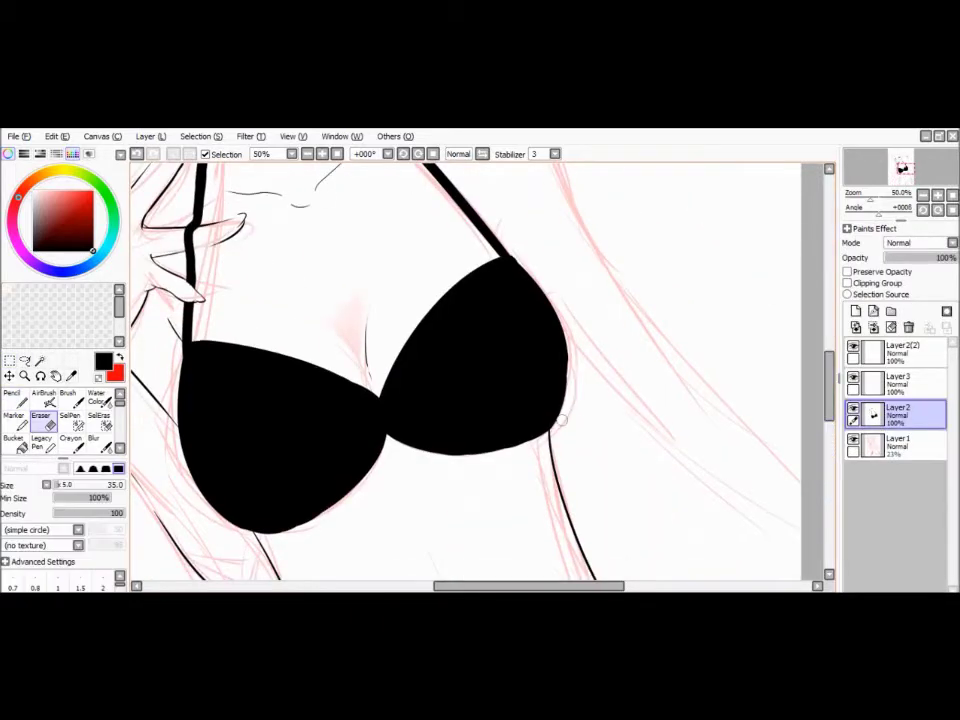
scroll(566, 416, "down", 2)
key("n")
scroll(520, 395, "down", 2)
Outline the bikini bottom on a new layer with the Pencil at size 59 and fill it black.
scroll(476, 372, "up", 1)
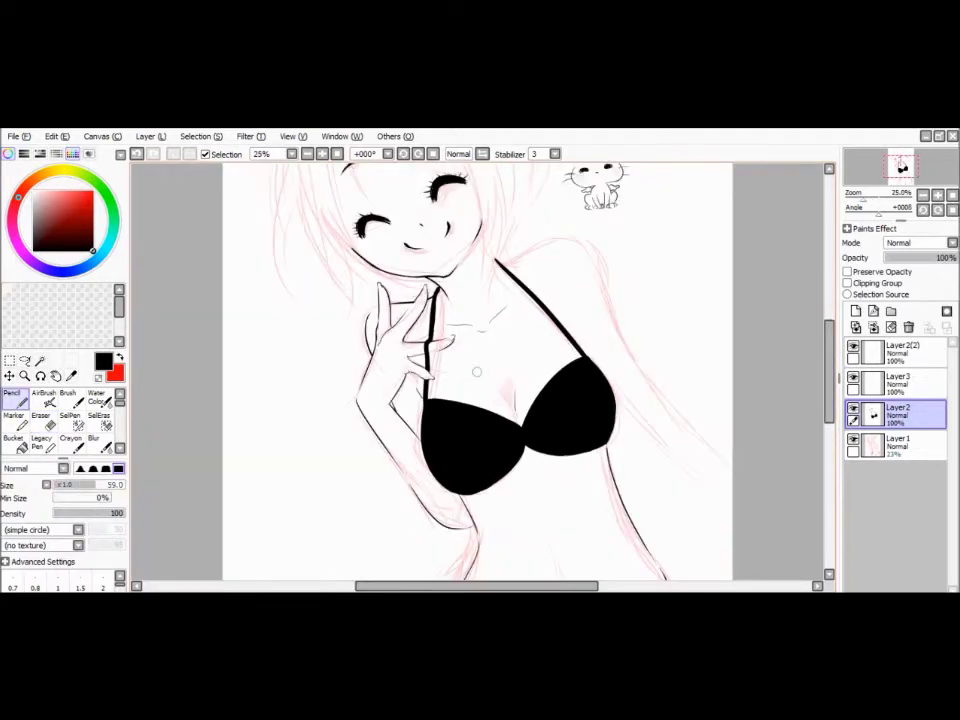
left_click(856, 311)
scroll(477, 370, "down", 5)
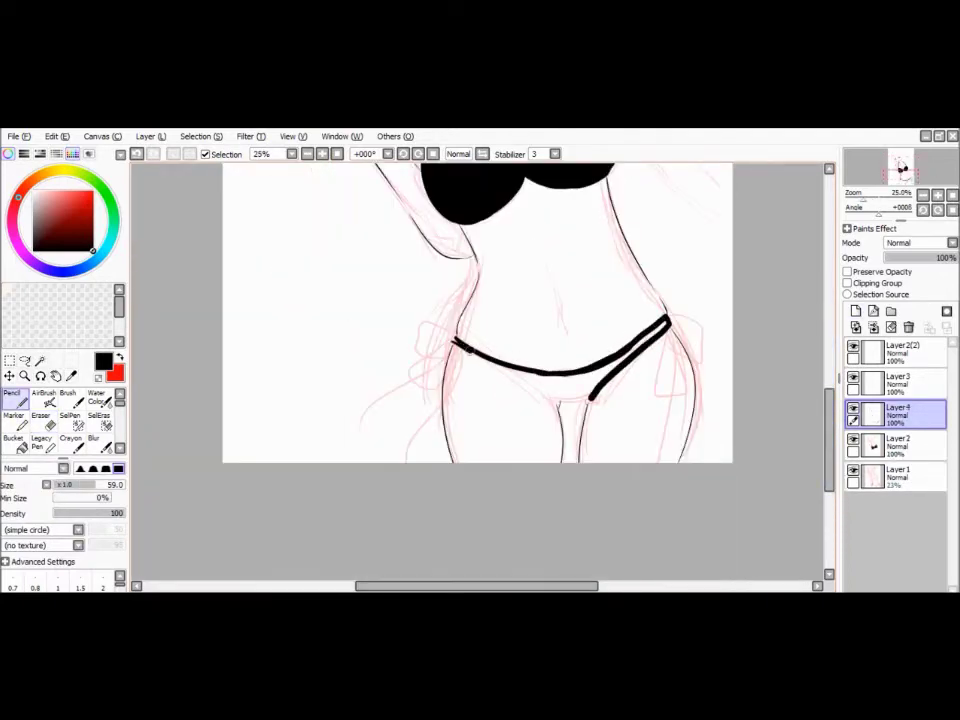
left_click(13, 437)
left_click(560, 385)
Smooth the bikini bottom's edges with the Eraser, temporarily lowering Layer4's opacity to 28% to see the sketch.
key("e")
scroll(403, 295, "up", 1)
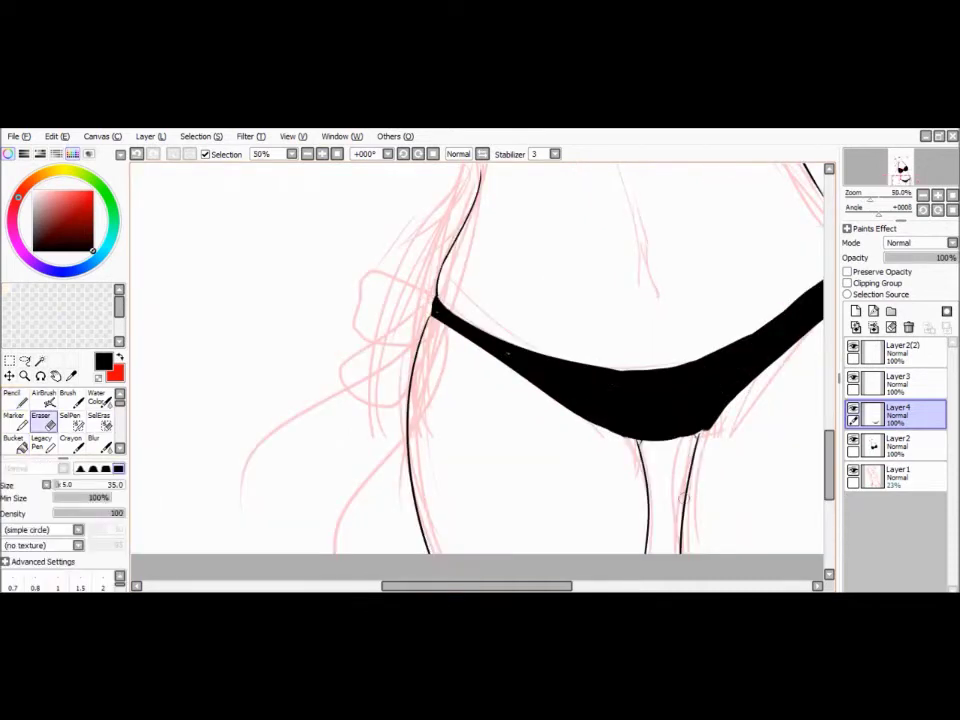
scroll(622, 442, "right", 3)
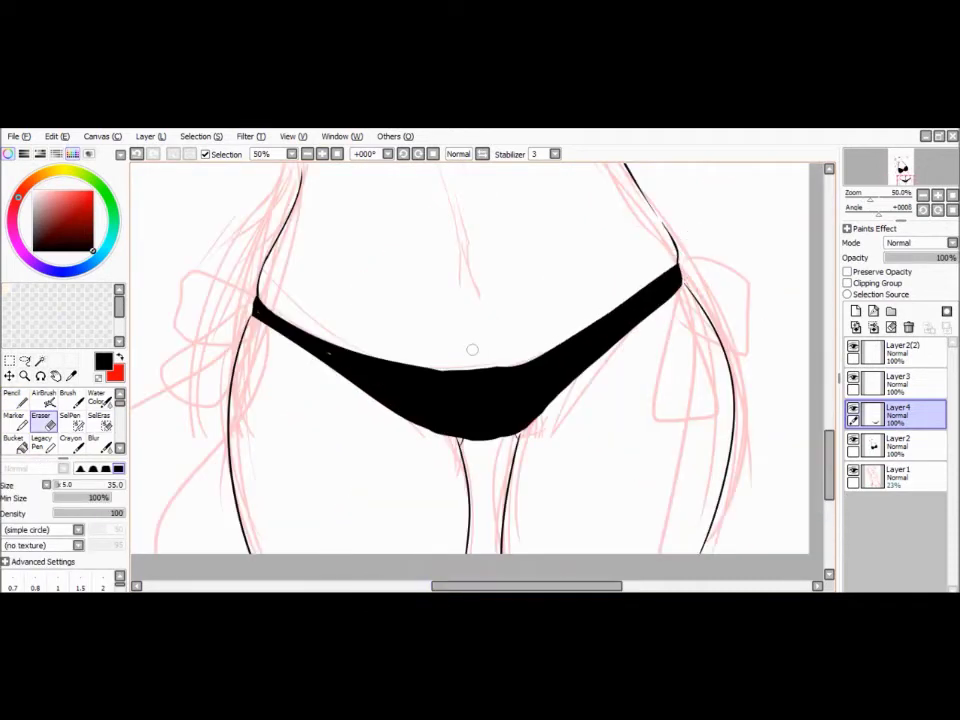
left_click_drag(953, 257, 905, 257)
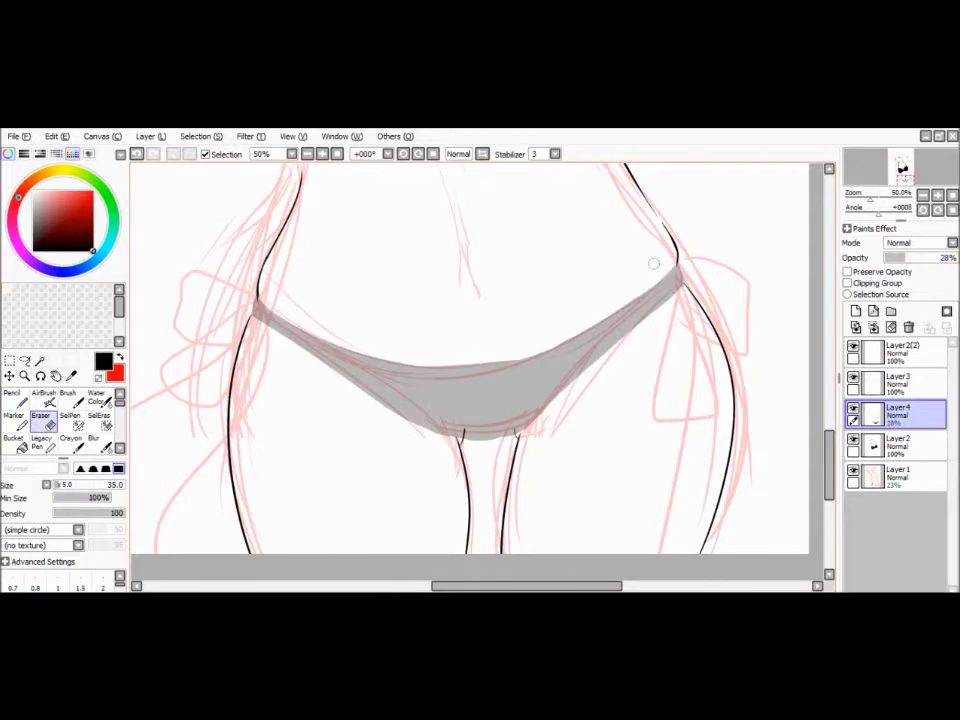
key("ctrl+z")
Draw the tied bow with its loops and hanging ends at the figure's right-hand hip on the canvas.
key("n")
left_click_drag(677, 278, 708, 444)
scroll(708, 444, "down", 2)
mouse_move(715, 355)
left_mouse_down()
mouse_move(672, 208)
mouse_move(703, 325)
mouse_move(680, 195)
mouse_move(690, 465)
left_mouse_up()
key("ctrl+z")
Draw the matching bow with its loops and hanging ends at the opposite hip.
key("e")
mouse_move(257, 228)
left_mouse_down()
mouse_move(283, 370)
mouse_move(258, 235)
mouse_move(248, 242)
left_mouse_up()
left_click_drag(240, 255, 150, 430)
left_click_drag(232, 290, 205, 440)
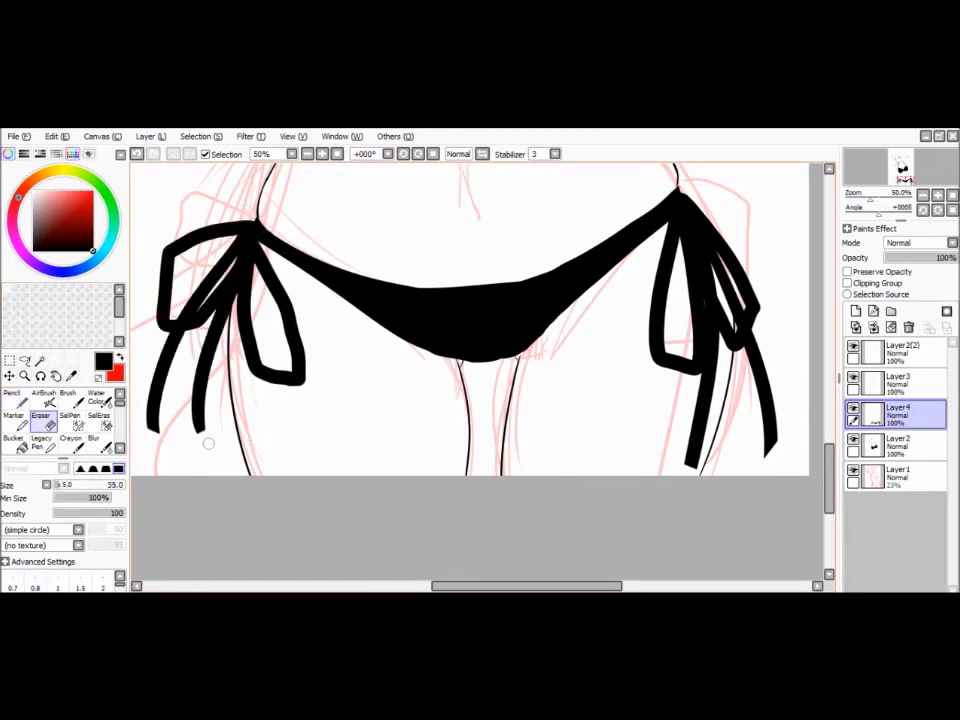
Ink the navel with the Pencil at size 15 and check the whole figure with the sketch hidden.
scroll(186, 441, "up", 2)
key("n")
key("ctrl+minus")
key("ctrl+minus")
key("ctrl+minus")
key("ctrl+minus")
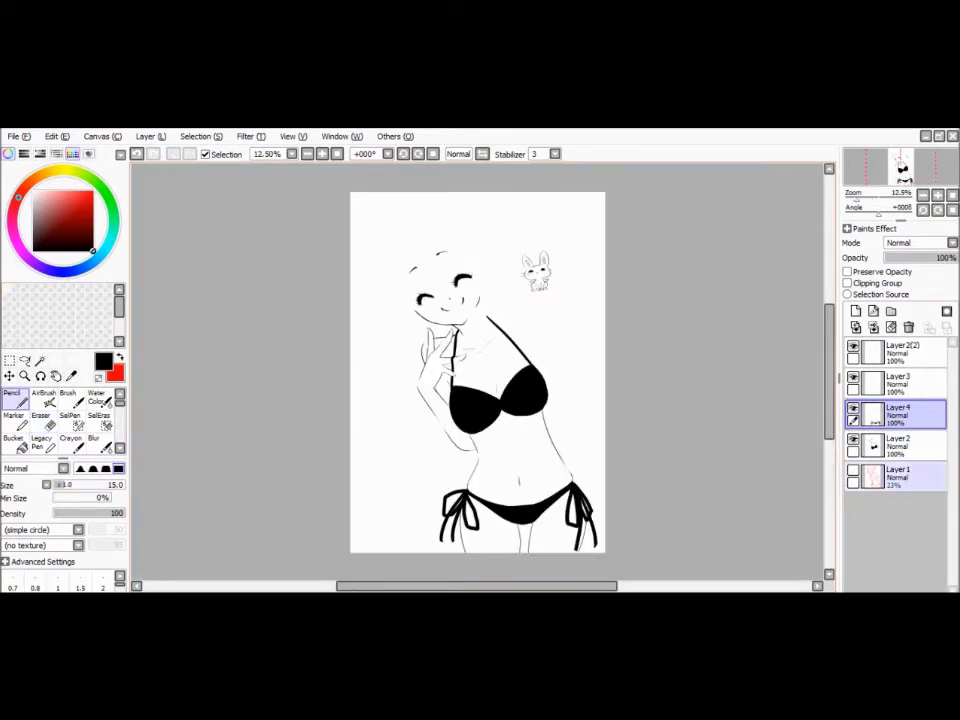
Ink the lowered arm from shoulder to canvas edge on Layer2 and check the line art without the sketch.
key("ctrl+plus")
key("ctrl+plus")
left_click(897, 441)
key("ctrl+plus")
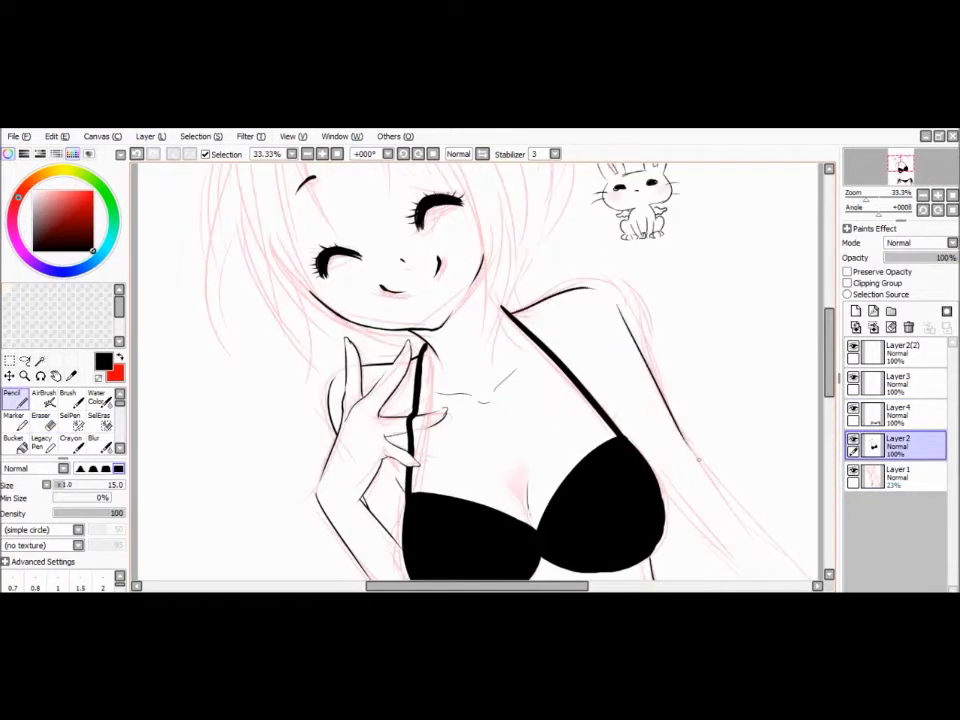
scroll(480, 370, "down", 2)
left_click(853, 471)
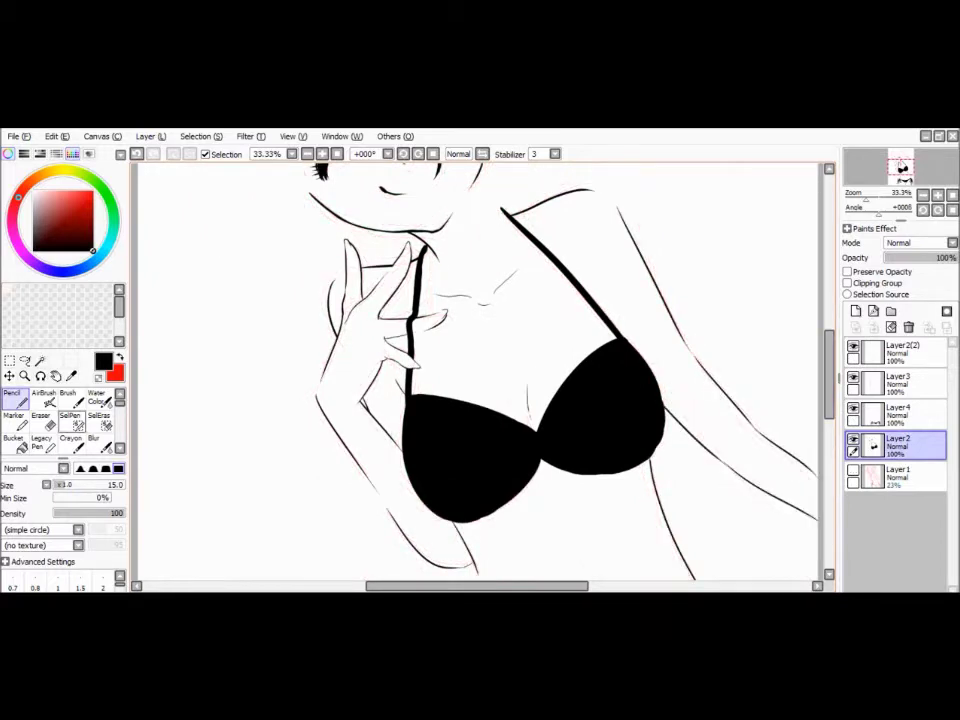
scroll(480, 370, "down", 2)
key("ctrl+minus")
key("ctrl+minus")
key("ctrl+minus")
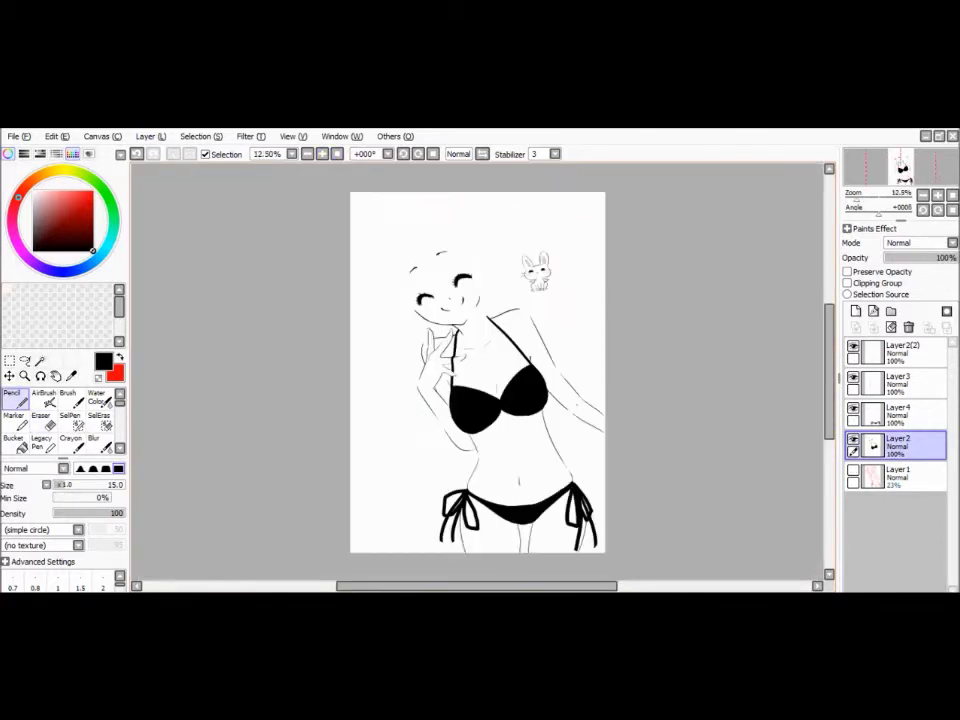
Show the Layer1 sketch and ink the central bangs and hair clips on Layer4 with the Pencil at size 7.
key("ctrl+plus")
key("ctrl+plus")
key("ctrl+plus")
left_click(895, 412)
left_click(853, 471)
key("ctrl+plus")
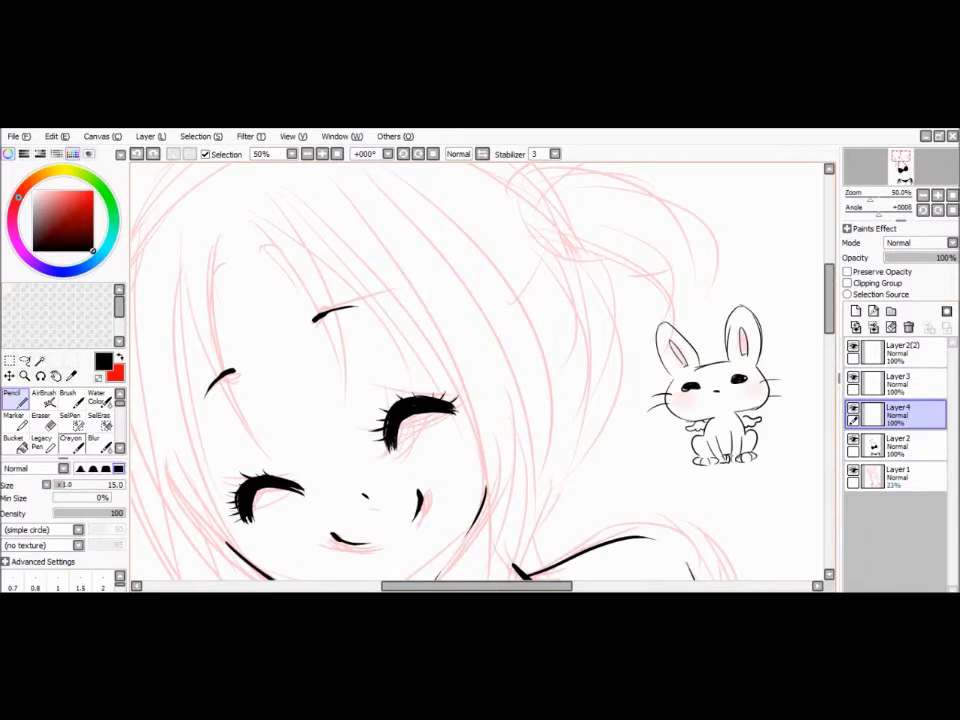
mouse_move(258, 228)
left_mouse_down()
mouse_move(340, 383)
mouse_move(328, 318)
left_mouse_up()
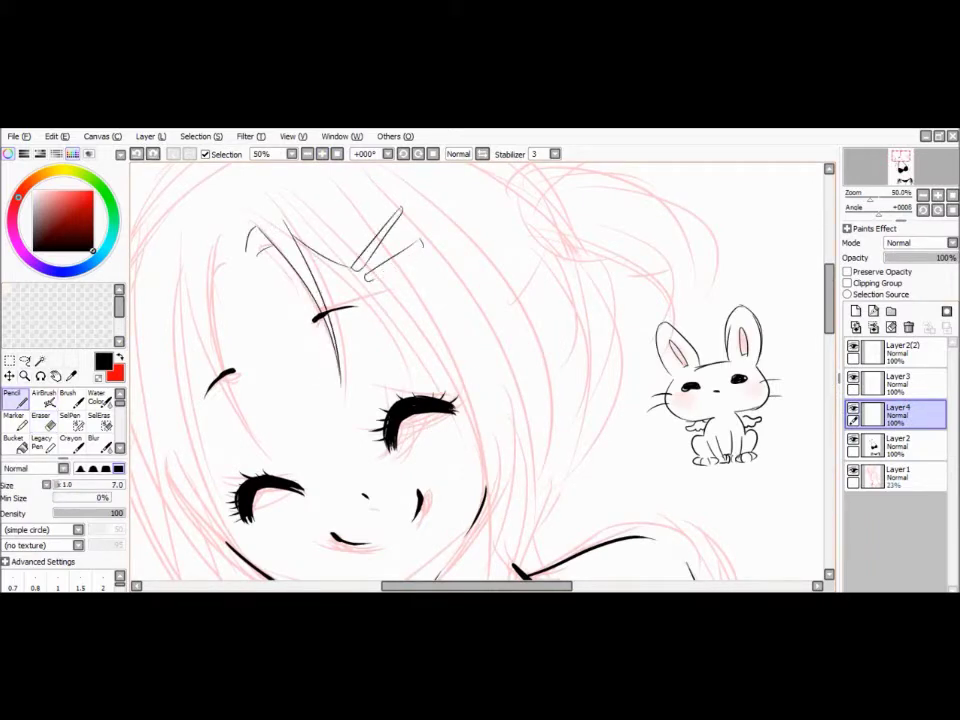
Ink the hair contour from the crown to the shoulder tips and the strands hanging below the hair clips.
scroll(480, 370, "up", 2)
left_click_drag(343, 233, 563, 489)
left_click_drag(388, 374, 403, 444)
left_click_drag(413, 414, 473, 579)
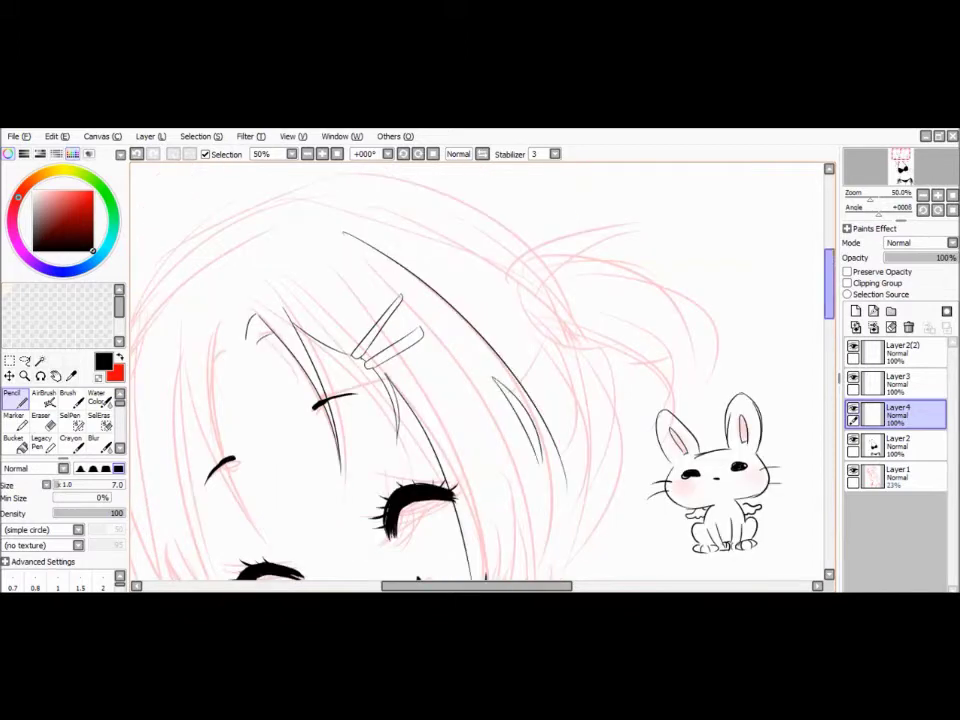
scroll(480, 370, "down", 6)
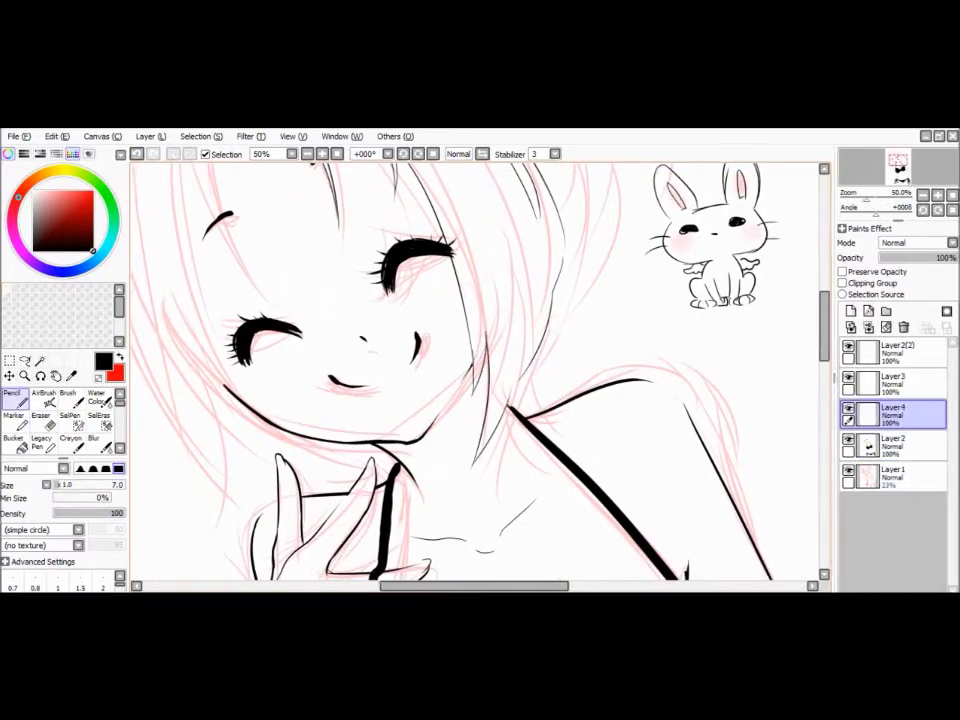
Ink the hair parting and the bangs framing the face on the side opposite the clips.
scroll(480, 370, "up", 5)
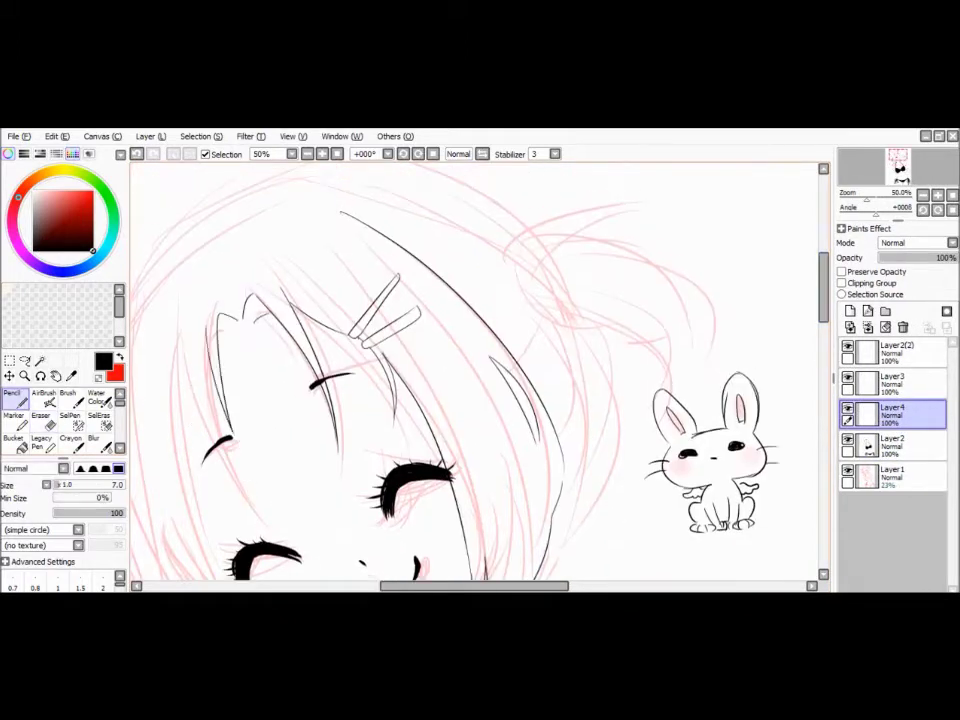
scroll(480, 370, "down", 2)
scroll(480, 370, "left", 2)
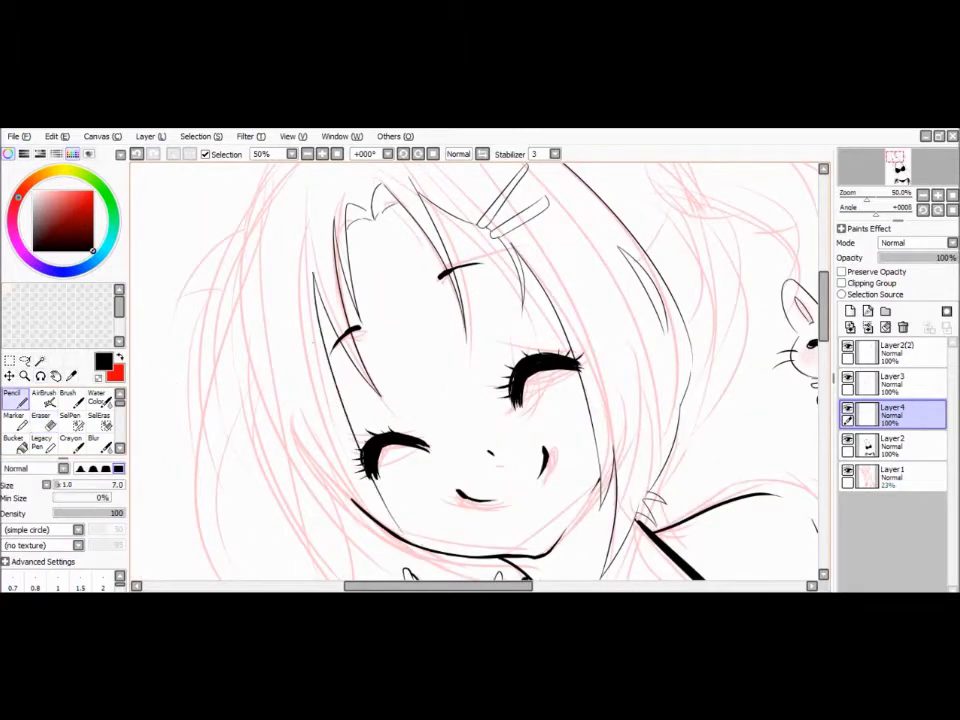
Ink the outer hair contour and the long locks hanging beside the cheek on the side opposite the clips.
left_click_drag(200, 452, 235, 548)
left_click_drag(222, 462, 248, 468)
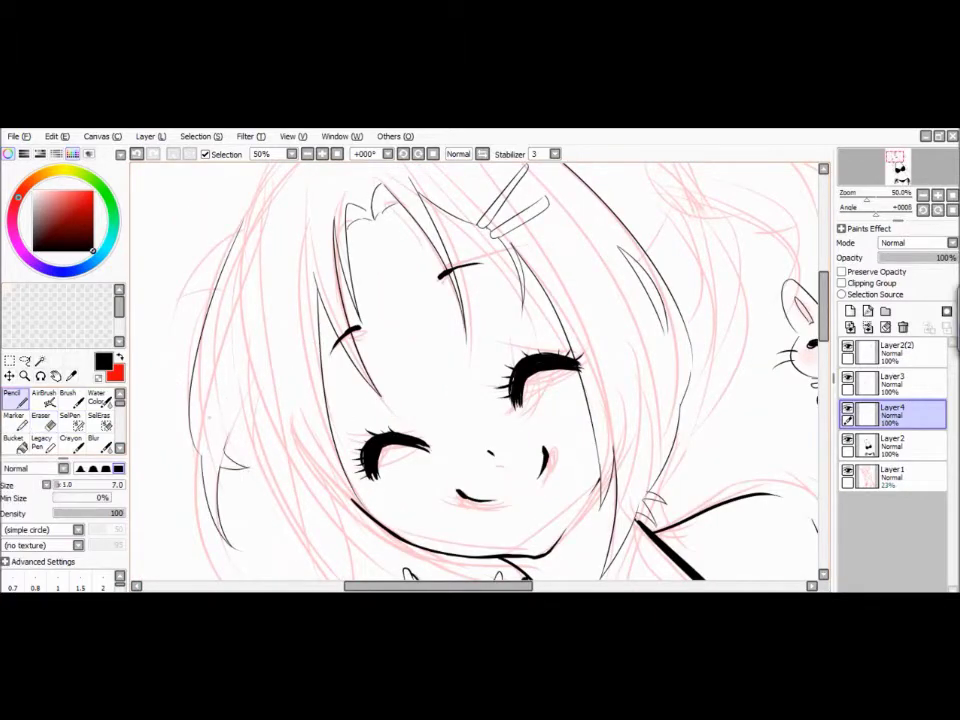
scroll(480, 370, "down", 4)
scroll(480, 370, "up", 5)
scroll(480, 370, "down", 3)
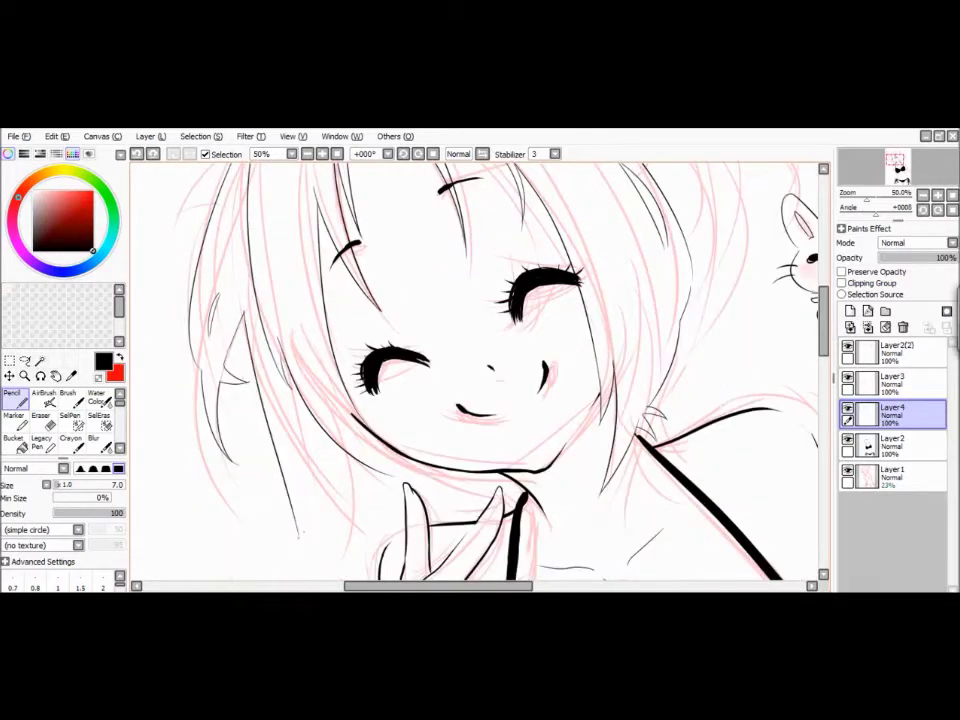
scroll(480, 370, "down", 1)
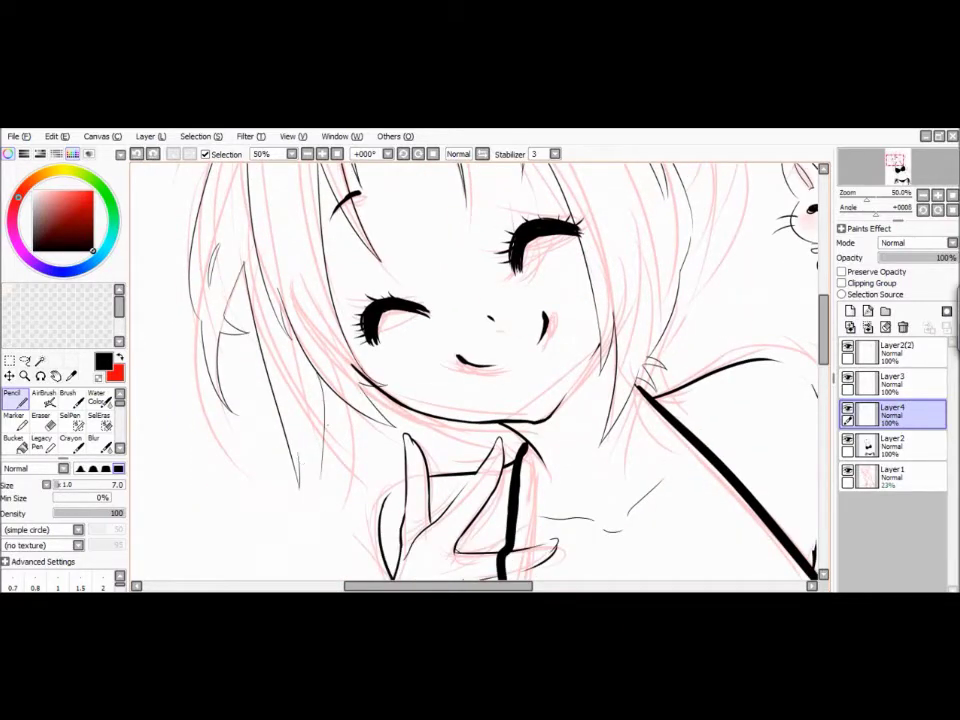
left_click_drag(305, 465, 335, 535)
Hide the Layer1 sketch and erase the jawline overlapping the hair on Layer2 with the Eraser at size 35.
key("e")
left_click(847, 470)
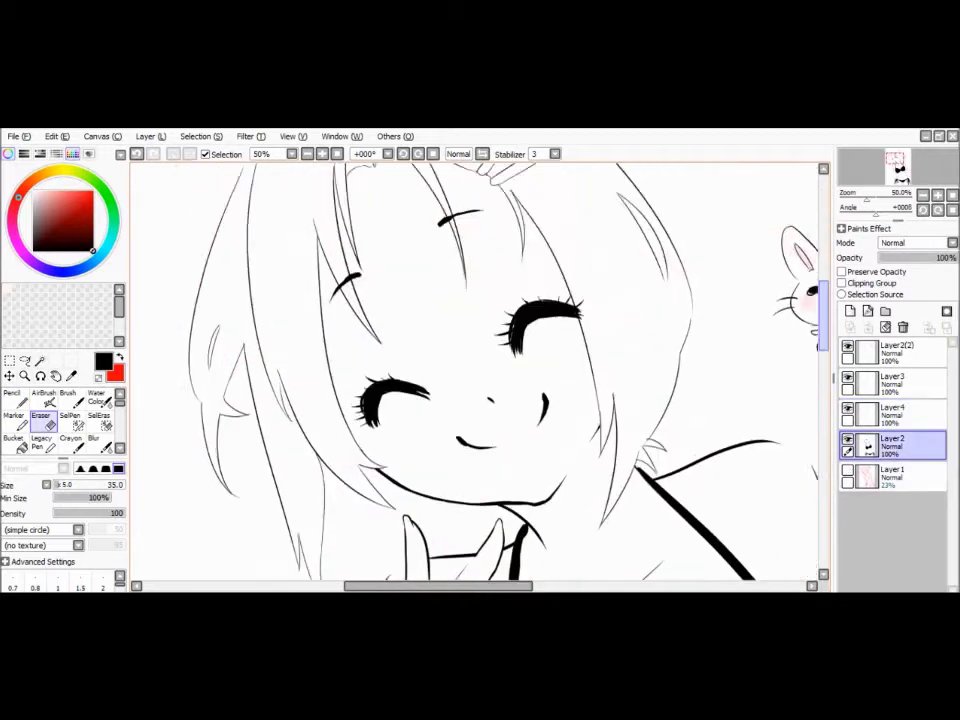
scroll(272, 435, "up", 4)
scroll(272, 435, "down", 4)
Ink the inner strands of the side locks beside the cheek on Layer4 with the Pencil at size 7.
key("n")
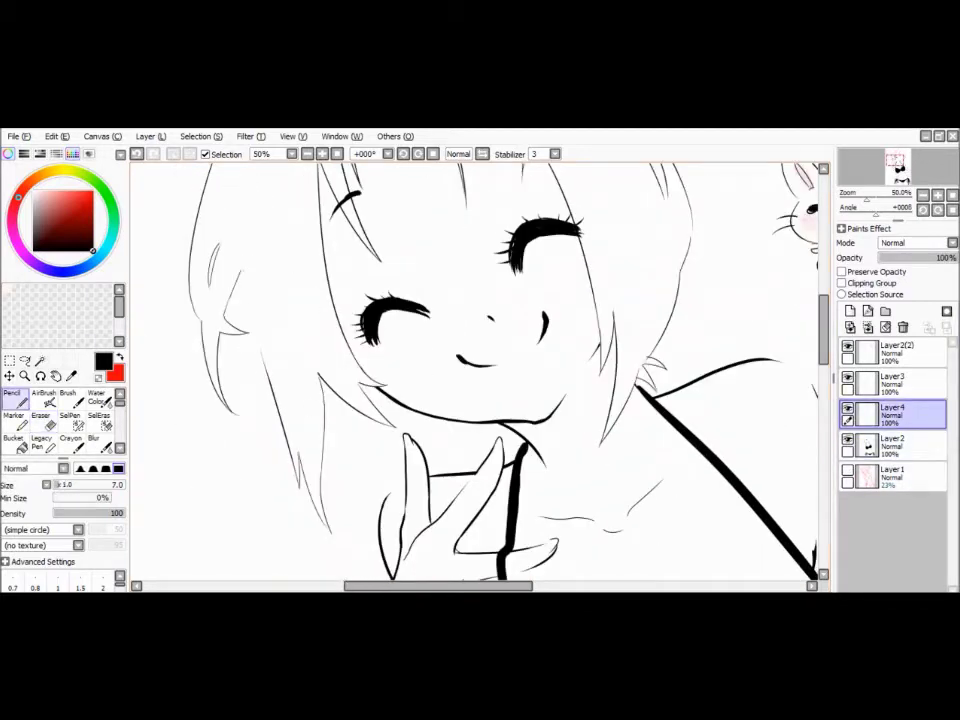
scroll(475, 370, "up", 3)
scroll(475, 370, "down", 1)
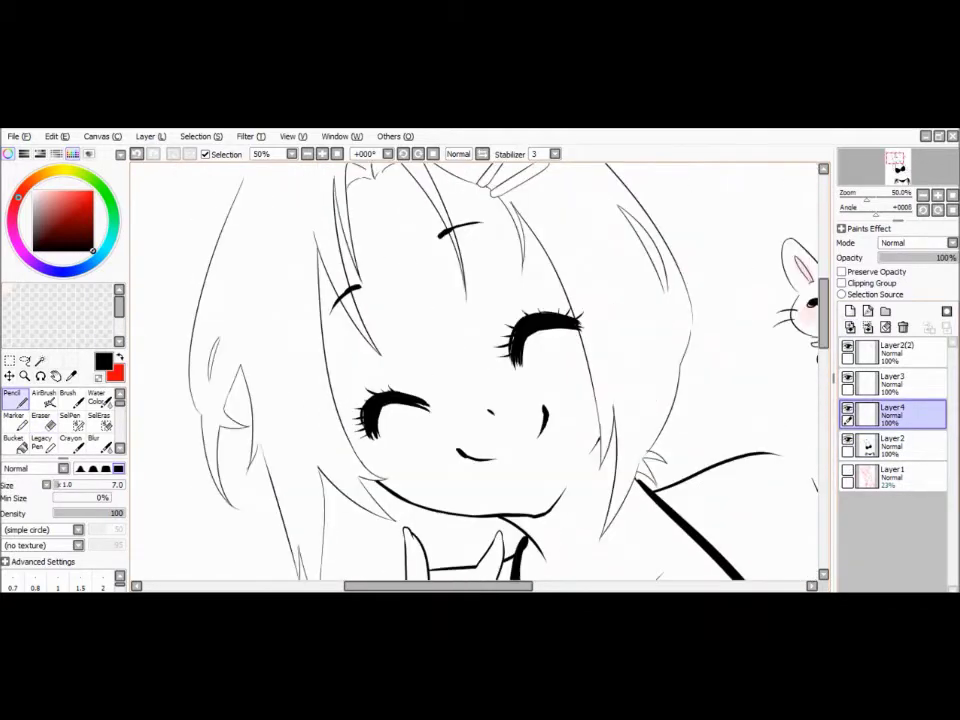
scroll(475, 370, "down", 3)
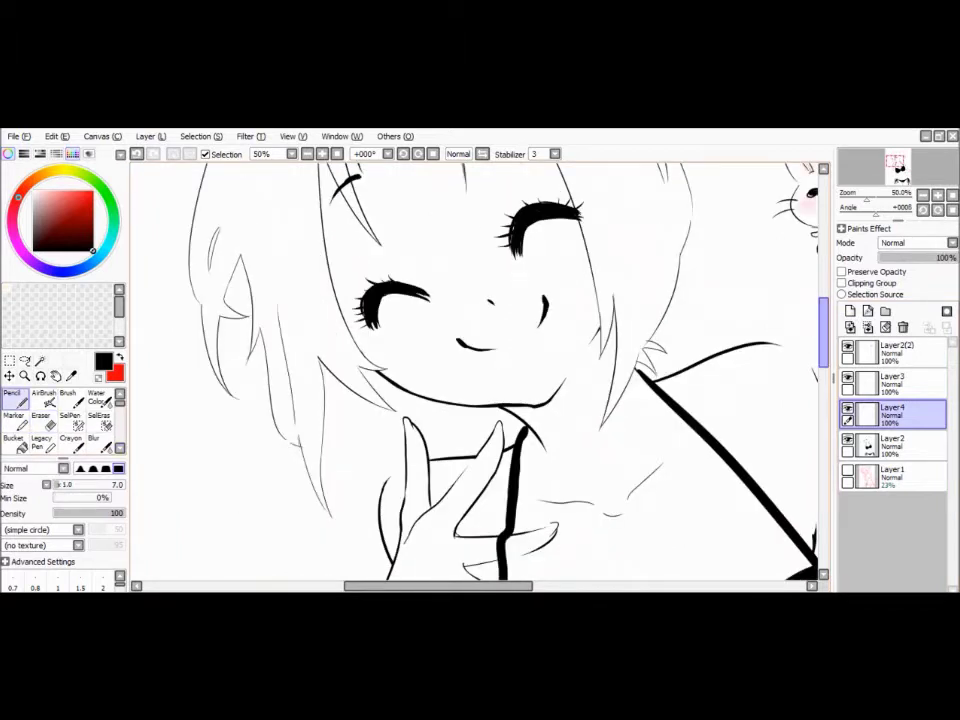
Show the Layer1 sketch and ink the crown of the head and both pigtails on Layer4.
scroll(475, 370, "up", 6)
left_click_drag(355, 212, 615, 238)
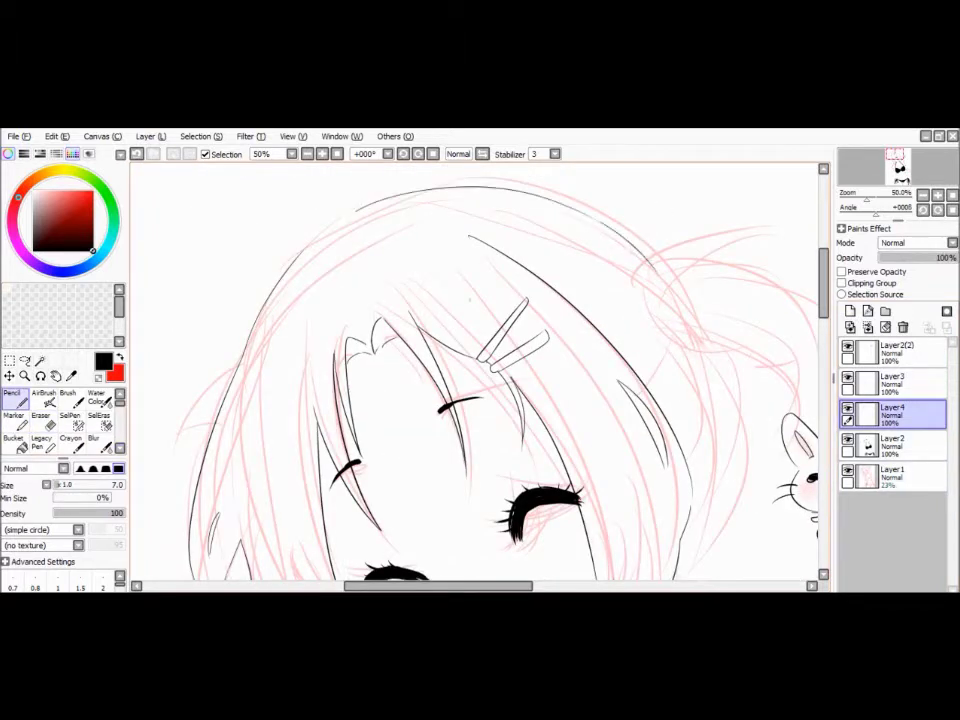
left_click_drag(600, 380, 415, 390)
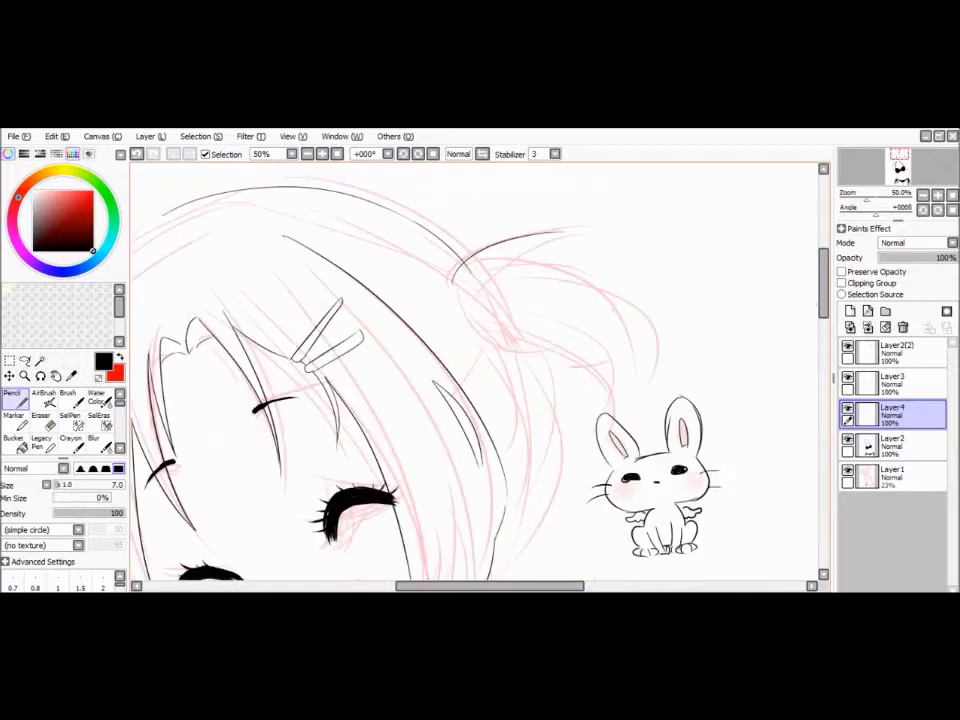
key("e")
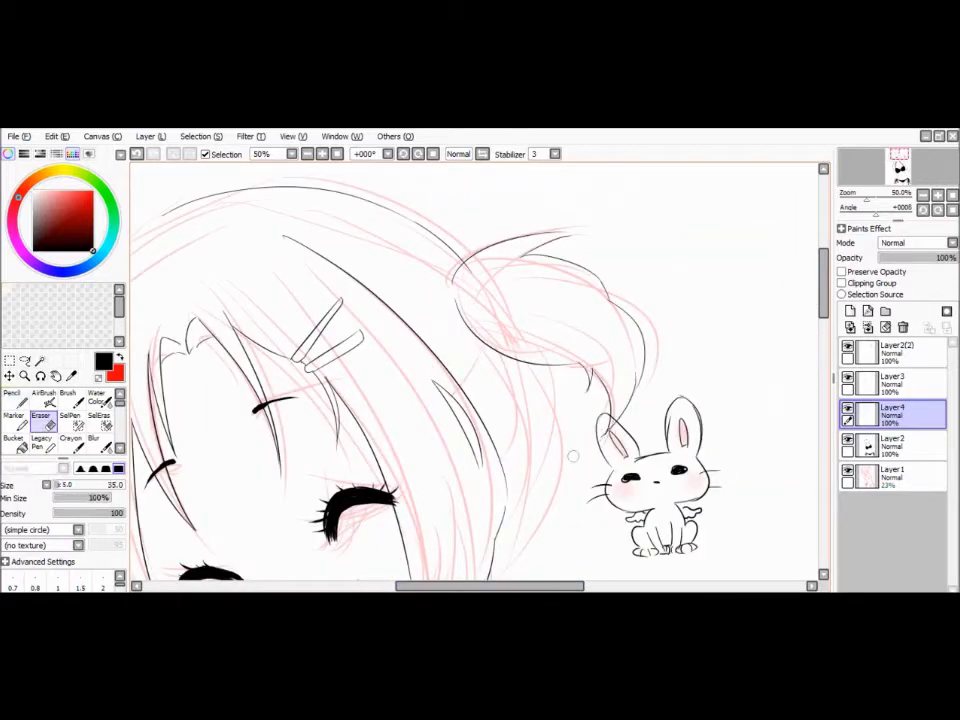
key("n")
scroll(467, 270, "down", 3)
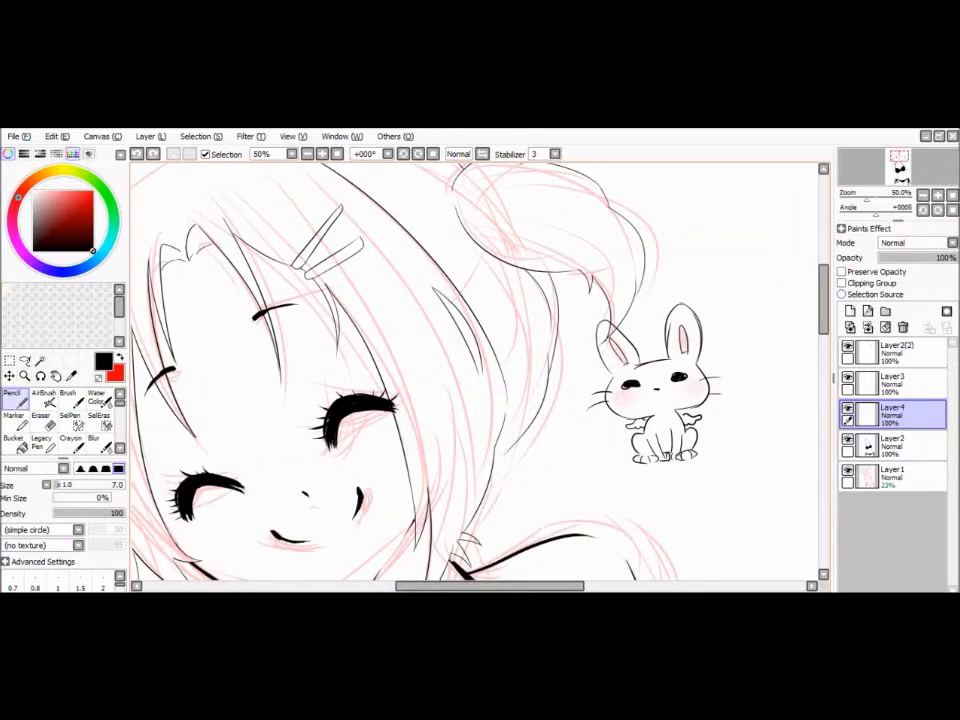
mouse_move(300, 380)
left_mouse_down()
mouse_move(570, 395)
mouse_move(587, 460)
left_mouse_up()
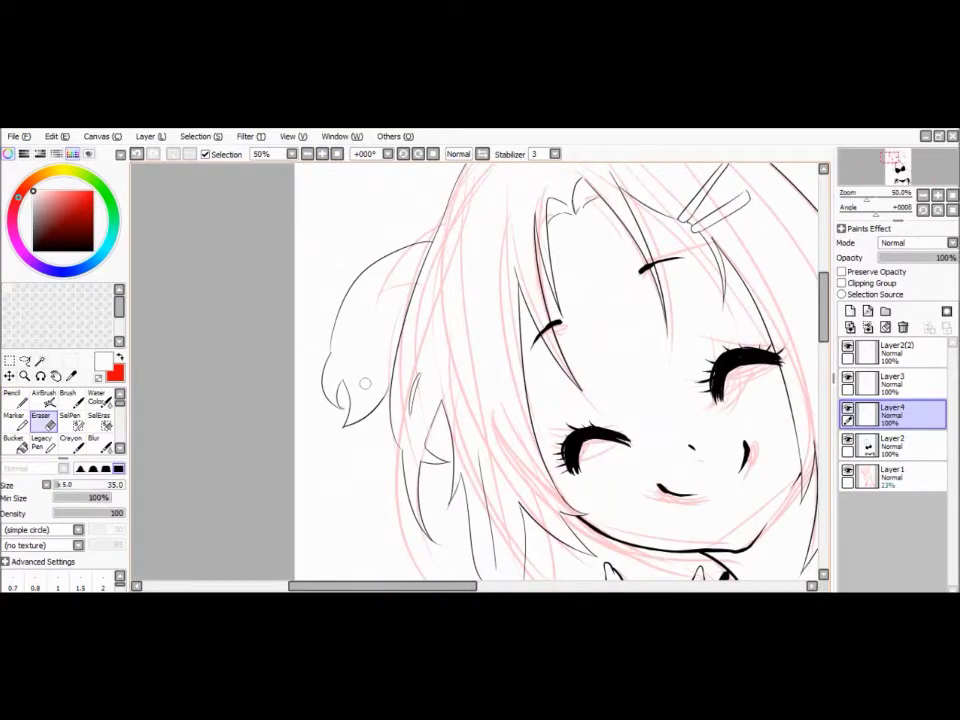
key("n")
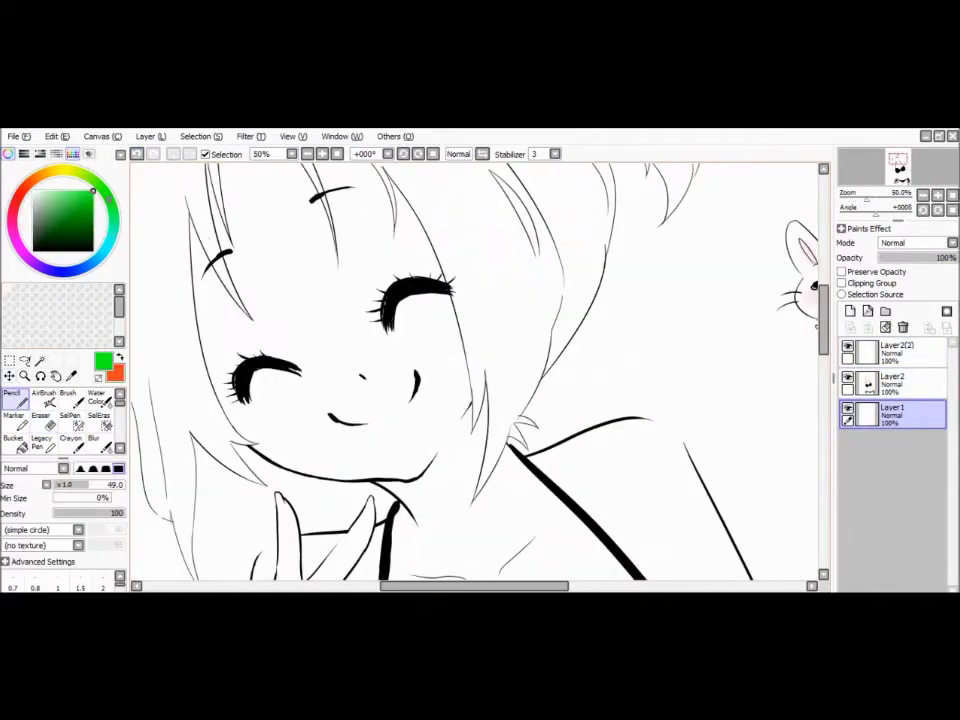
Trace inside the face, neck and raised fingers on Layer1 with a green Pencil at size 49.
left_click_drag(188, 212, 290, 457)
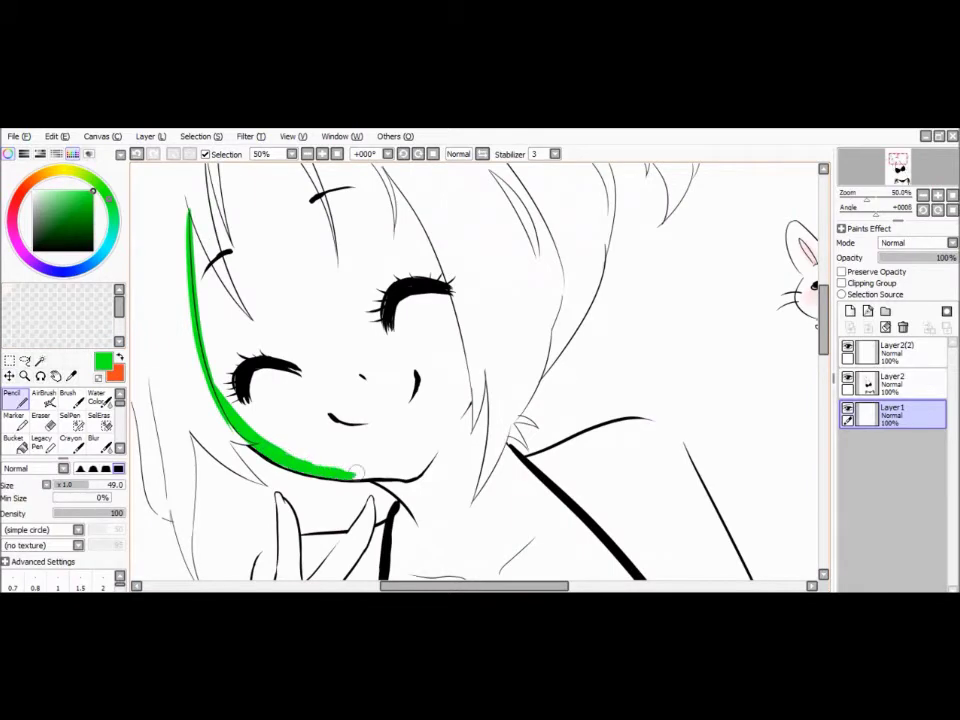
scroll(355, 470, "up", 2)
scroll(355, 470, "down", 3)
left_click_drag(455, 190, 500, 350)
left_click_drag(372, 270, 402, 320)
scroll(292, 368, "down", 2)
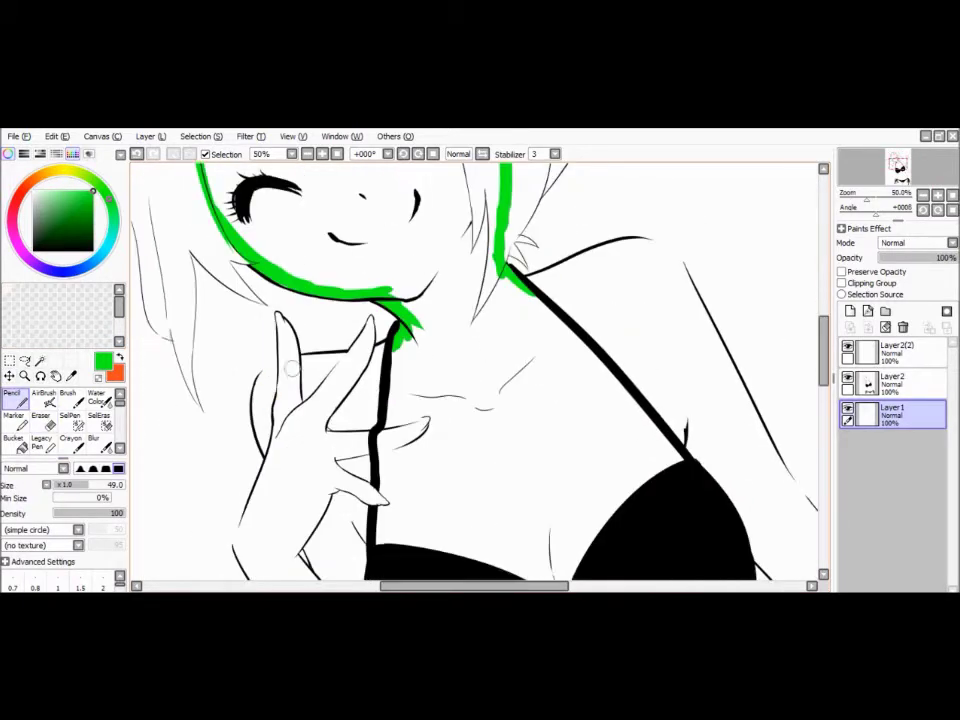
left_click_drag(283, 362, 358, 350)
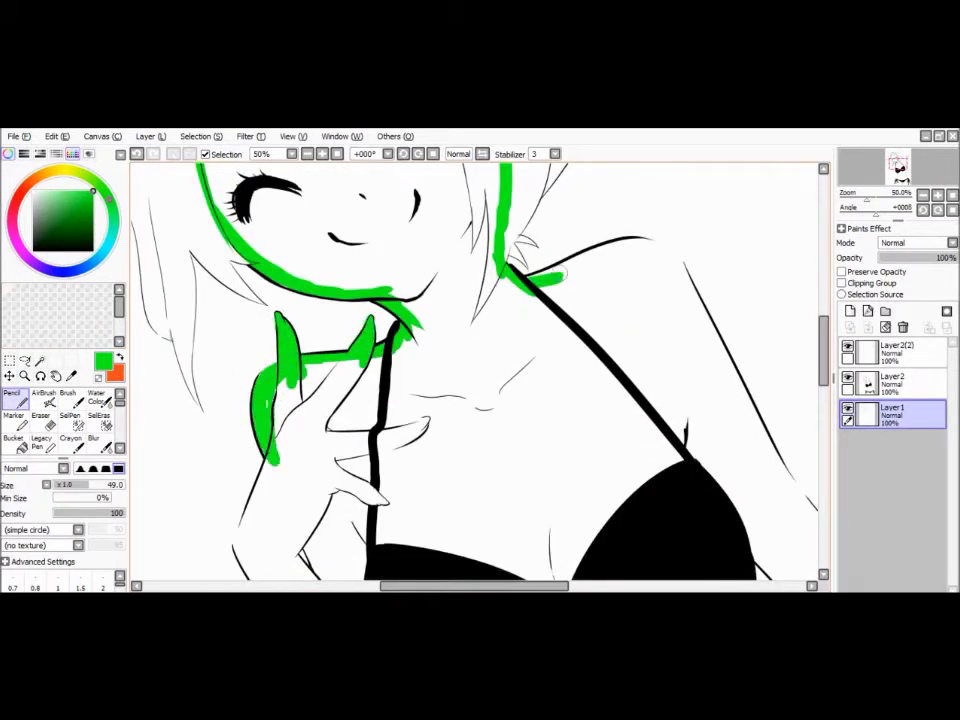
Trace the bent arm from the wrist to the elbow in green on Layer1.
scroll(300, 400, "down", 3)
left_click_drag(298, 398, 330, 468)
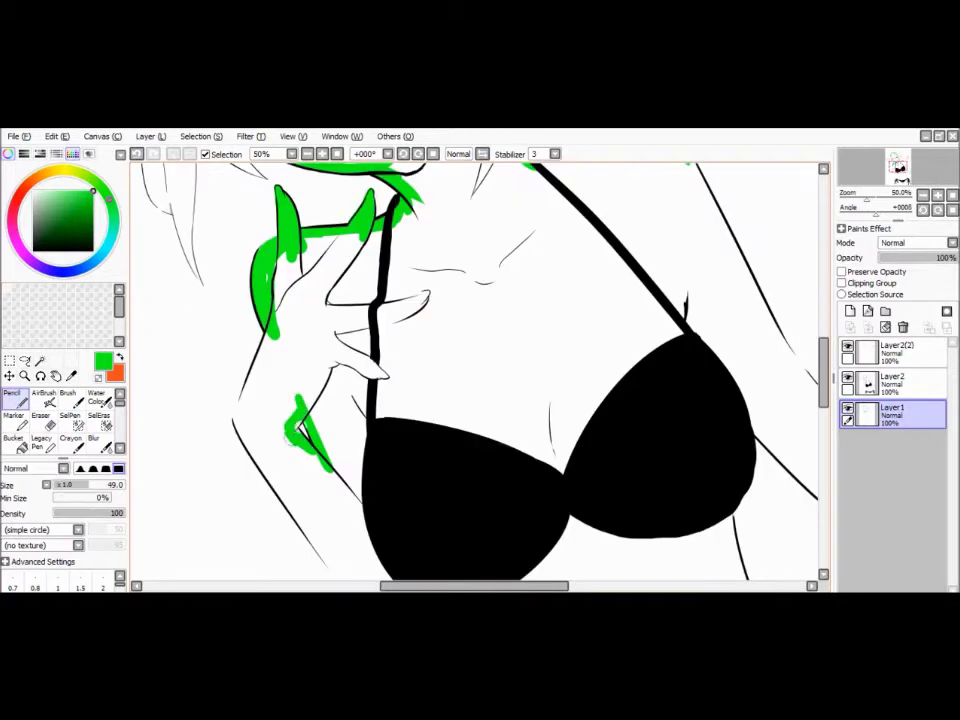
scroll(241, 428, "down", 4)
mouse_move(300, 321)
left_mouse_down()
mouse_move(377, 471)
mouse_move(439, 508)
left_mouse_up()
Trace both edges of the lowered arm and the adjoining side of the waist in green.
scroll(742, 530, "up", 4)
scroll(742, 530, "right", 3)
scroll(742, 530, "right", 3)
mouse_move(420, 172)
left_mouse_down()
mouse_move(561, 411)
mouse_move(643, 525)
left_mouse_up()
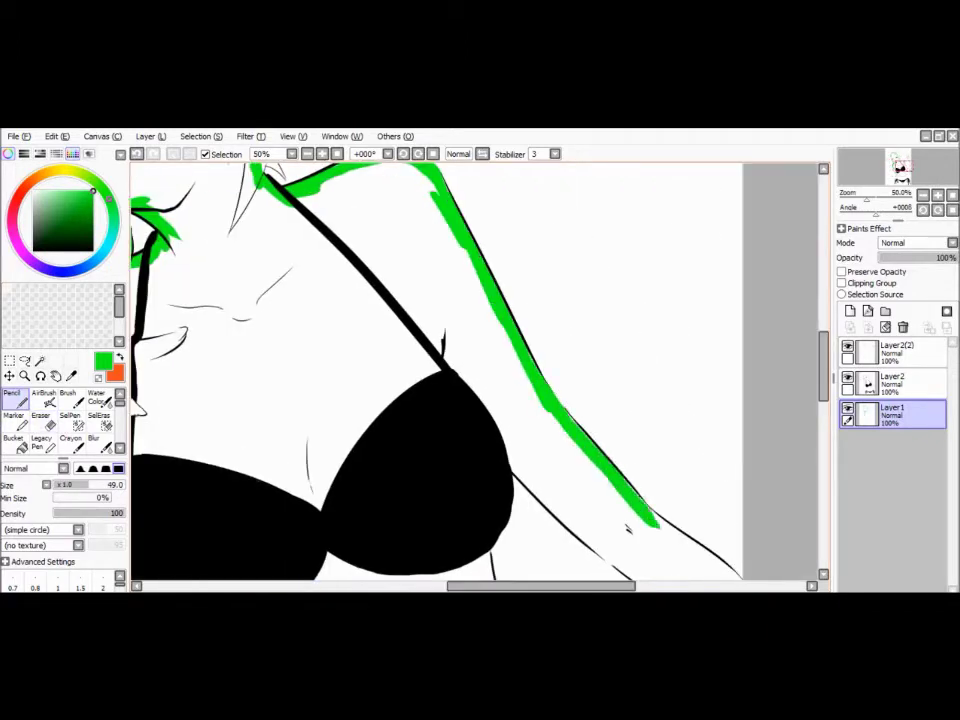
scroll(632, 336, "down", 4)
left_click_drag(561, 225, 742, 395)
mouse_move(484, 407)
left_mouse_down()
mouse_move(480, 343)
mouse_move(558, 555)
left_mouse_up()
Handwrite "Give up" across the belly on Layer1.
scroll(550, 540, "down", 5)
scroll(311, 394, "up", 2)
mouse_move(268, 335)
left_mouse_down()
mouse_move(305, 388)
mouse_move(330, 470)
left_mouse_up()
left_click_drag(350, 395, 420, 360)
left_click_drag(432, 435, 510, 440)
Recolor the green Layer1 strokes to light peach with Hue and Saturation and sample that peach as the drawing color.
left_click(251, 136)
left_click(285, 146)
left_click_drag(300, 283, 373, 283)
left_click(334, 310)
left_click(300, 440, "alt")
Trace the remaining side of the waist and the thighs in peach on Layer1.
left_click_drag(208, 302, 238, 375)
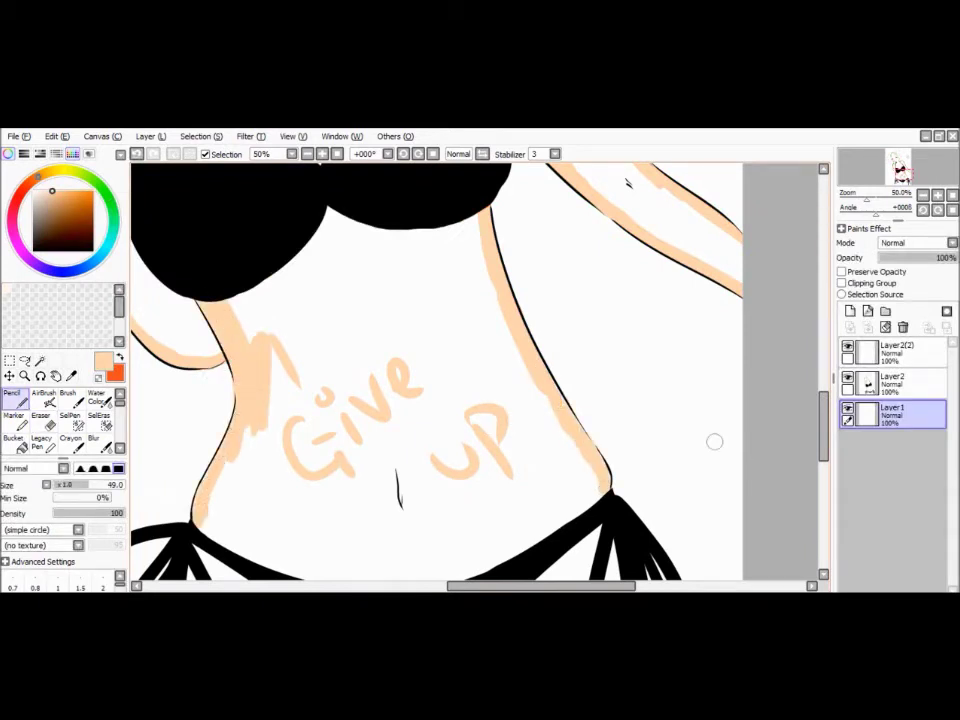
scroll(622, 298, "down", 8)
left_click_drag(387, 426, 390, 515)
left_click_drag(192, 285, 178, 515)
Hide Layer2, fill the traced skin area with peach on Layer1 using the Bucket, and show Layer2 again.
left_click(847, 377)
left_click(847, 377)
left_click(847, 377)
scroll(510, 317, "up", 5)
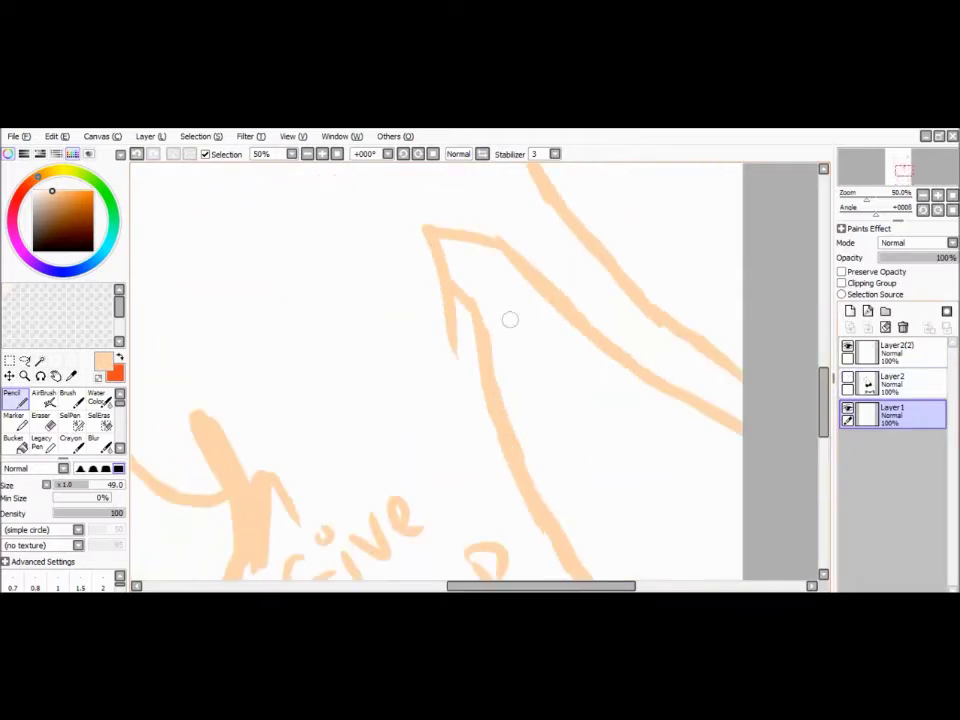
scroll(621, 366, "left", 3)
left_click(13, 437)
left_click(621, 366)
left_click(13, 398)
left_click(847, 377)
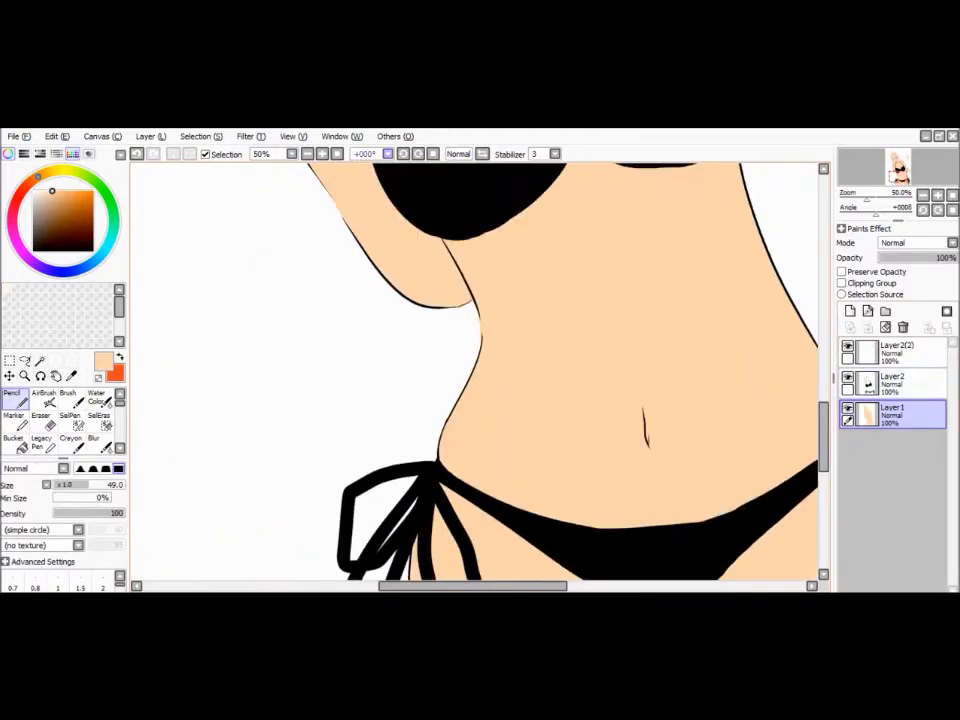
Select the filled skin with the Magic Wand and add the missed spots with SelPen at size 55.
left_click(40, 360)
left_click(646, 216)
left_click(70, 420)
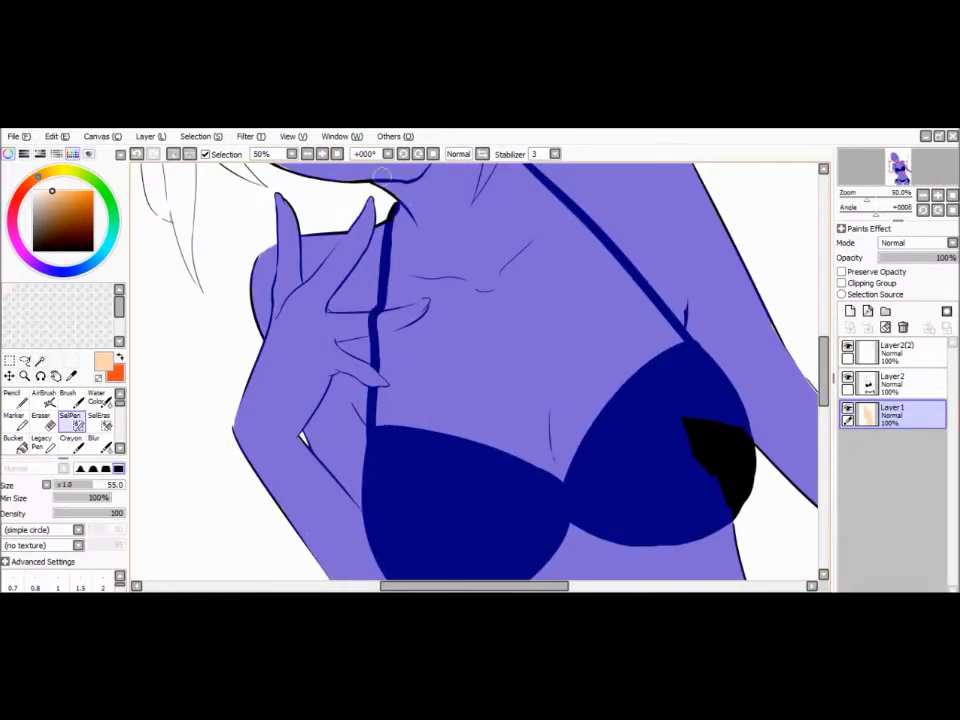
scroll(470, 312, "right", 3)
scroll(583, 351, "down", 5)
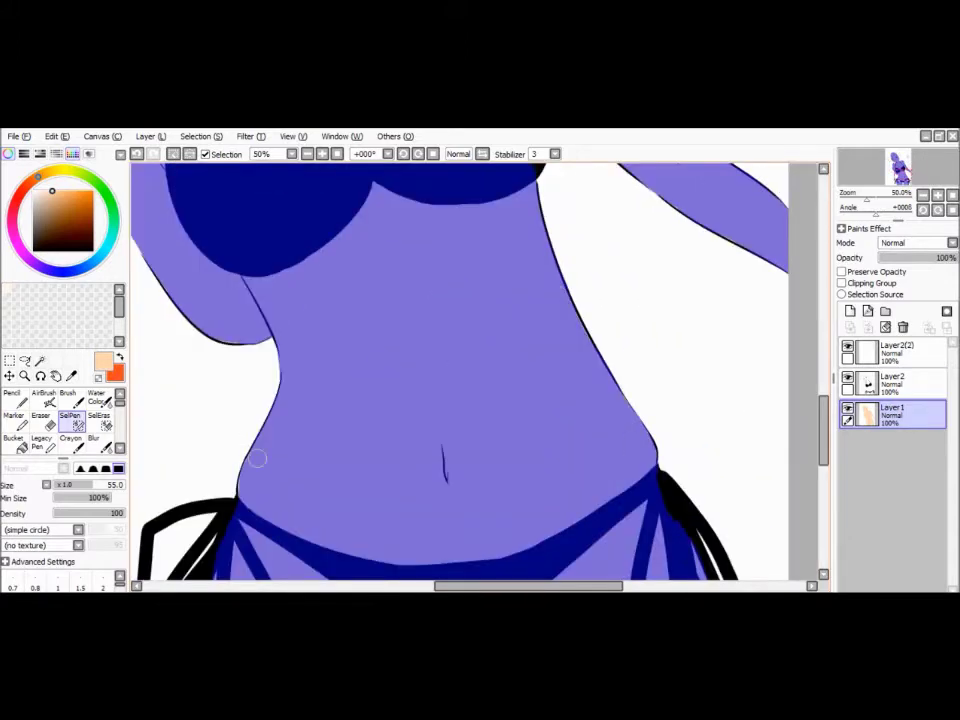
scroll(432, 469, "down", 5)
scroll(810, 451, "up", 10)
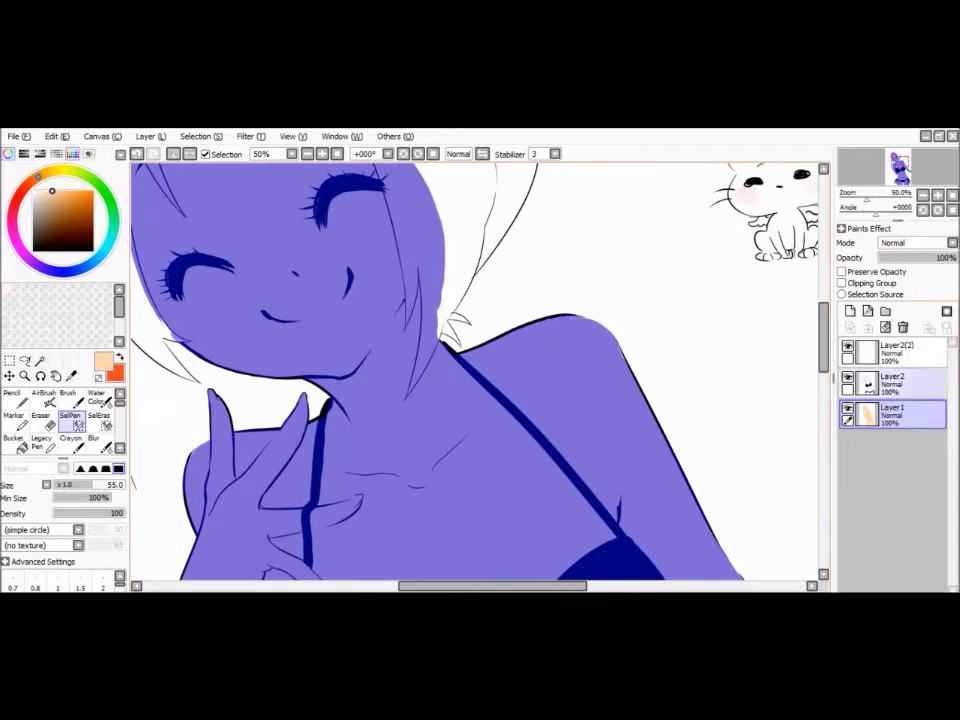
Add Layer3 above Layer1 and lighten the Layer1 skin with Hue and Saturation at Luminescence +37.
left_click(850, 311)
key("n")
key("ctrl+minus")
key("ctrl+minus")
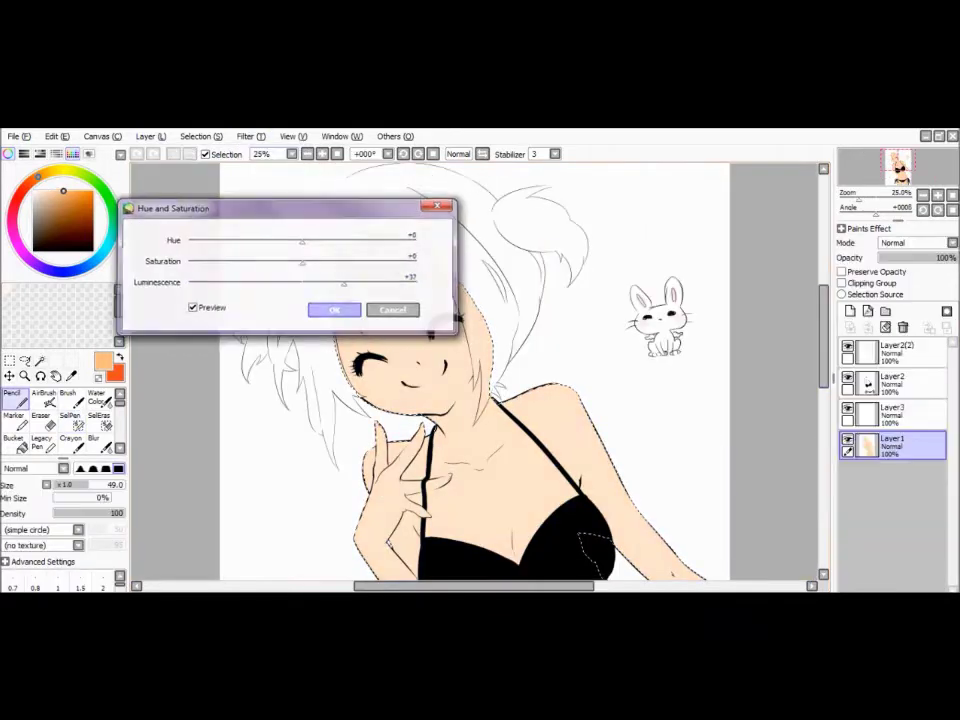
Shade the face edges, hair shadows, nose and neck in orange on Layer3 with the Brush at size 90.
left_click(67, 397)
mouse_move(345, 240)
left_mouse_down()
mouse_move(338, 330)
mouse_move(348, 370)
left_mouse_up()
left_click_drag(468, 300, 478, 390)
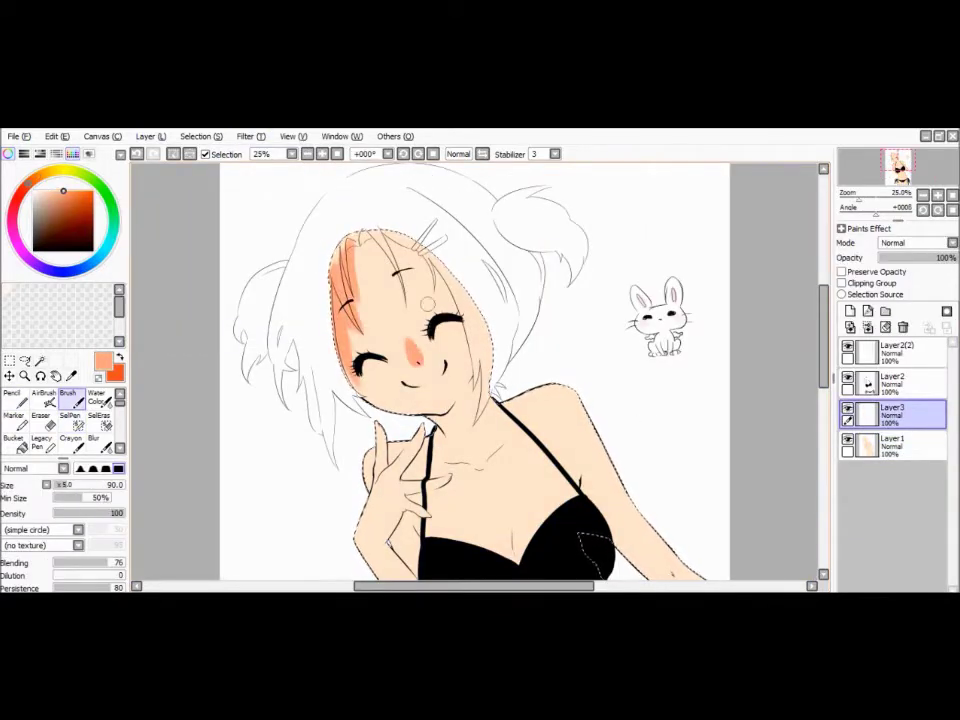
left_click_drag(405, 340, 418, 360)
left_click_drag(345, 250, 352, 320)
left_click_drag(440, 405, 505, 398)
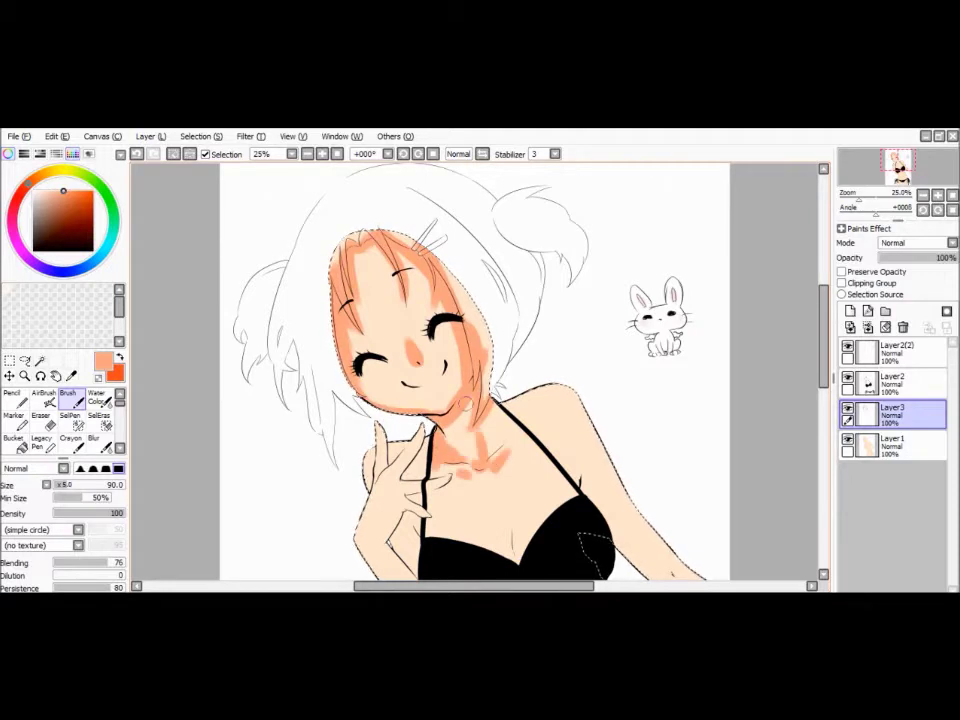
Shade the armpit, raised hand and both arms in orange on Layer3.
scroll(671, 392, "down", 3)
left_click_drag(585, 335, 600, 385)
mouse_move(428, 372)
left_mouse_down()
mouse_move(432, 405)
mouse_move(412, 440)
left_mouse_up()
left_click_drag(388, 300, 400, 333)
scroll(475, 370, "down", 1)
left_click_drag(618, 252, 720, 438)
Shade the abdomen, hip lines and thighs in orange on Layer3.
left_click_drag(560, 430, 562, 452)
left_click_drag(400, 435, 520, 460)
scroll(563, 474, "down", 2)
left_click_drag(615, 440, 470, 447)
left_click_drag(545, 455, 480, 494)
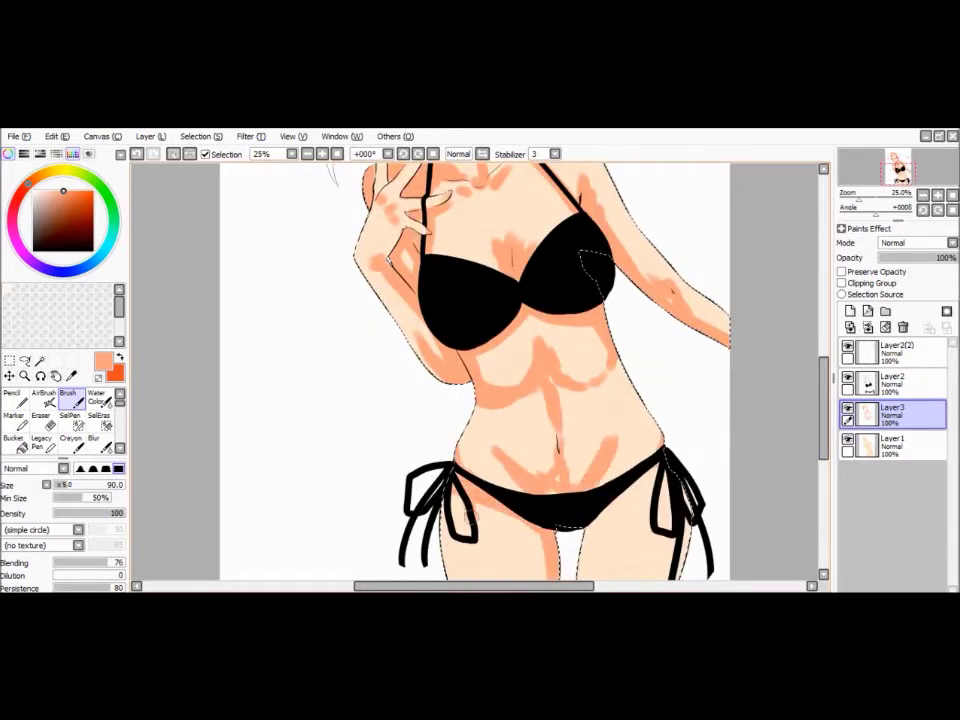
left_click_drag(637, 535, 660, 478)
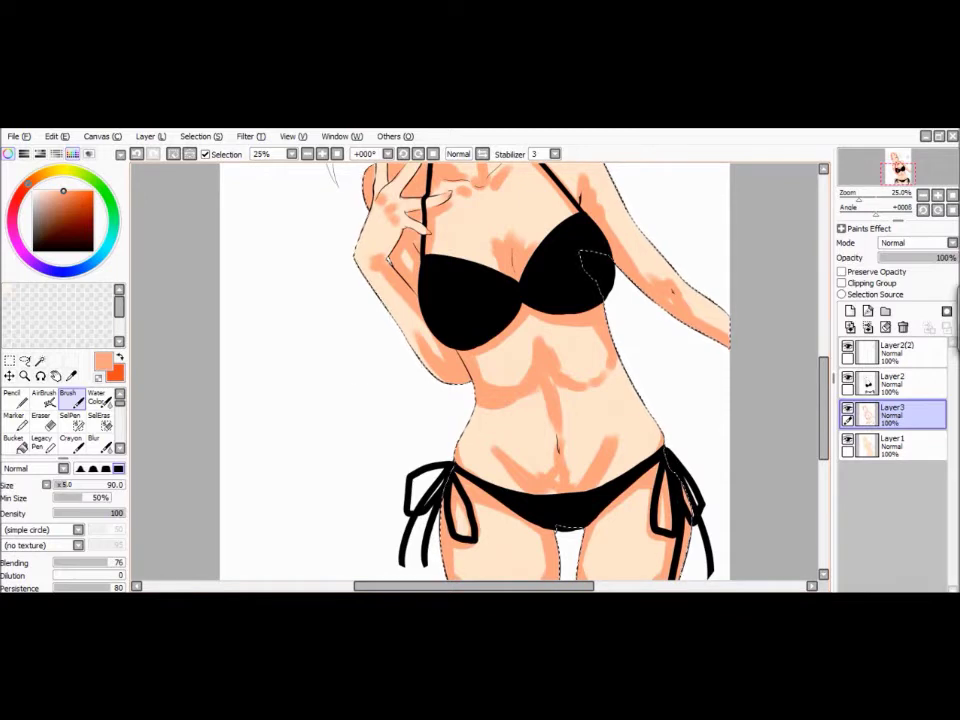
Soften the abdomen shading on Layer3 with Blur at size 135 and Water Color at size 145.
left_click(93, 440)
key("bracketright")
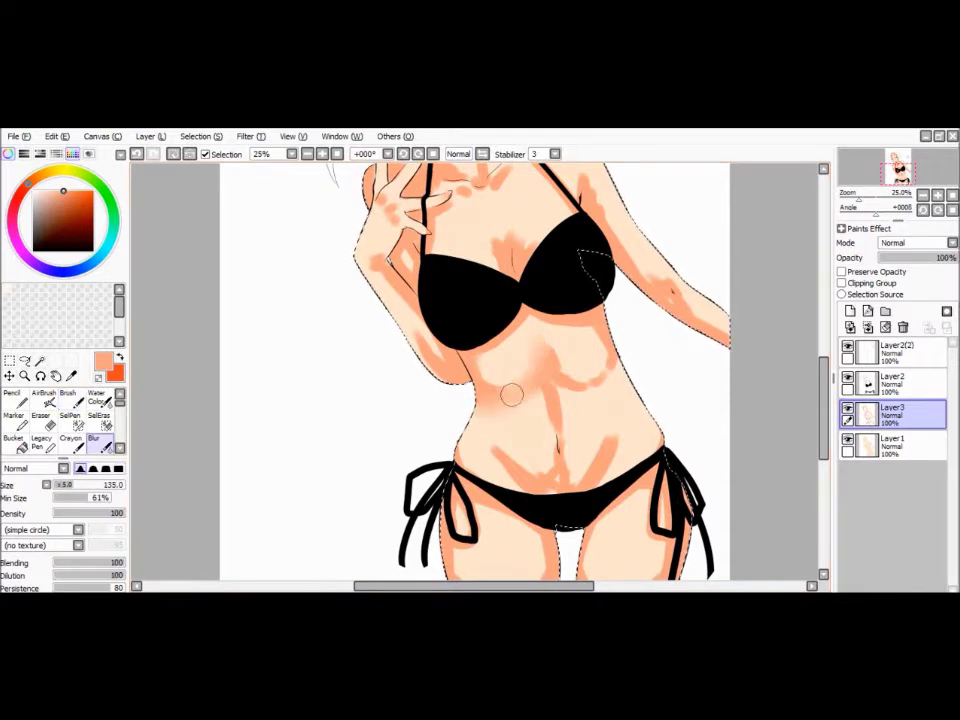
left_click_drag(505, 327, 568, 396)
left_click(96, 398)
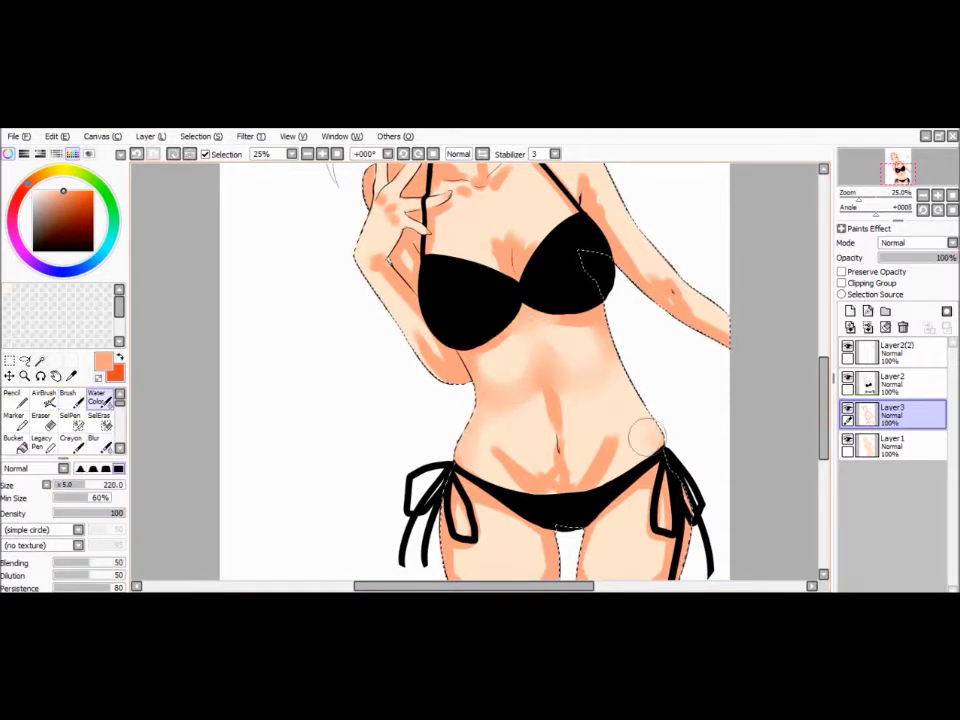
key("bracketleft")
key("bracketleft")
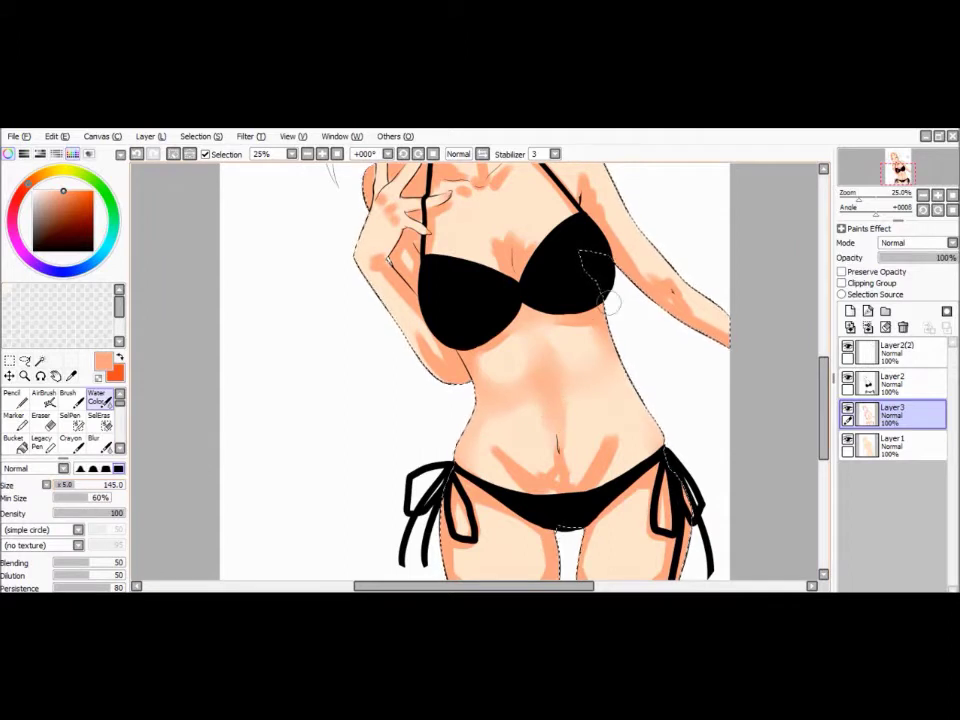
mouse_move(532, 318)
left_mouse_down()
mouse_move(561, 454)
mouse_move(615, 420)
mouse_move(499, 456)
mouse_move(539, 404)
left_mouse_up()
Soften the shading on the chest, collarbones, hand and lowered arm with Blur and Water Color at size 75.
scroll(487, 386, "up", 3)
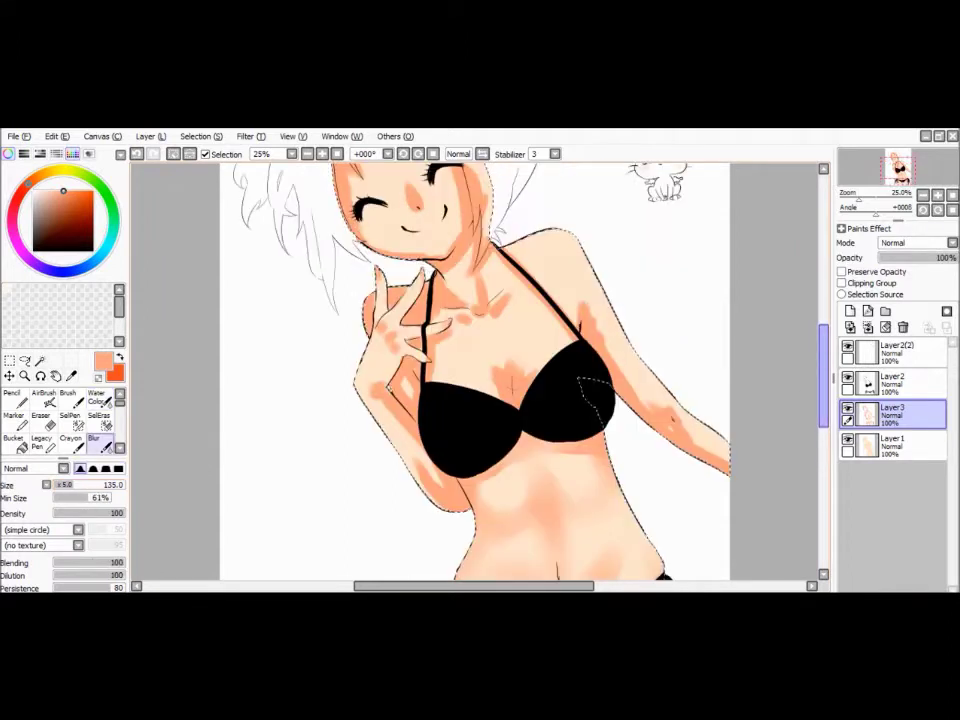
key("bracketleft")
key("bracketleft")
key("bracketleft")
mouse_move(458, 322)
left_mouse_down()
mouse_move(395, 330)
mouse_move(380, 350)
mouse_move(390, 340)
mouse_move(383, 381)
mouse_move(445, 480)
mouse_move(525, 495)
mouse_move(500, 330)
mouse_move(478, 292)
left_mouse_up()
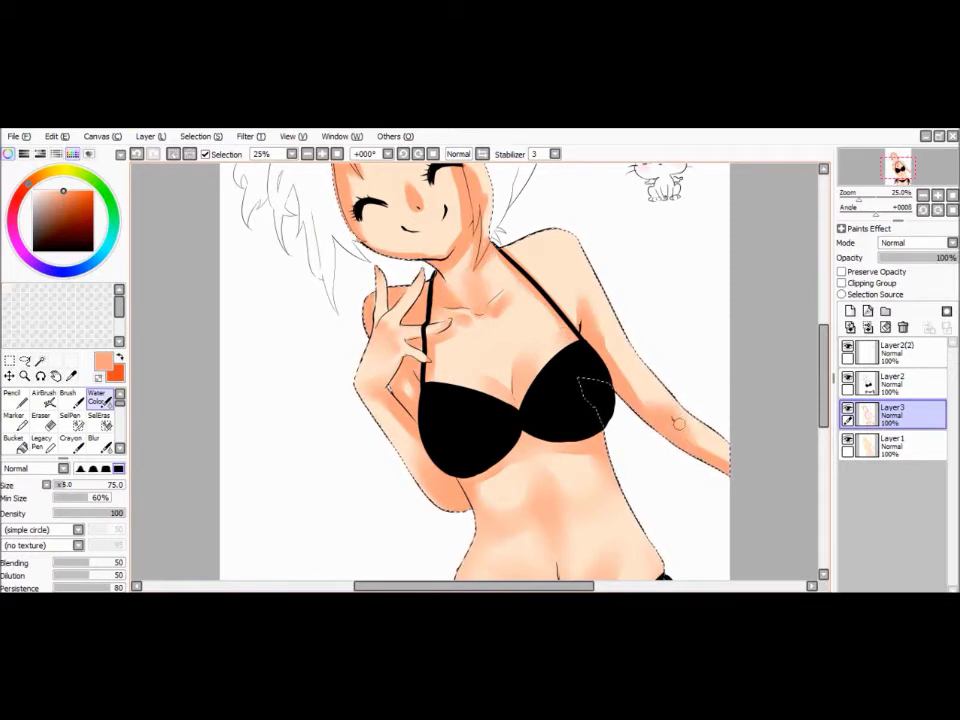
scroll(529, 267, "up", 3)
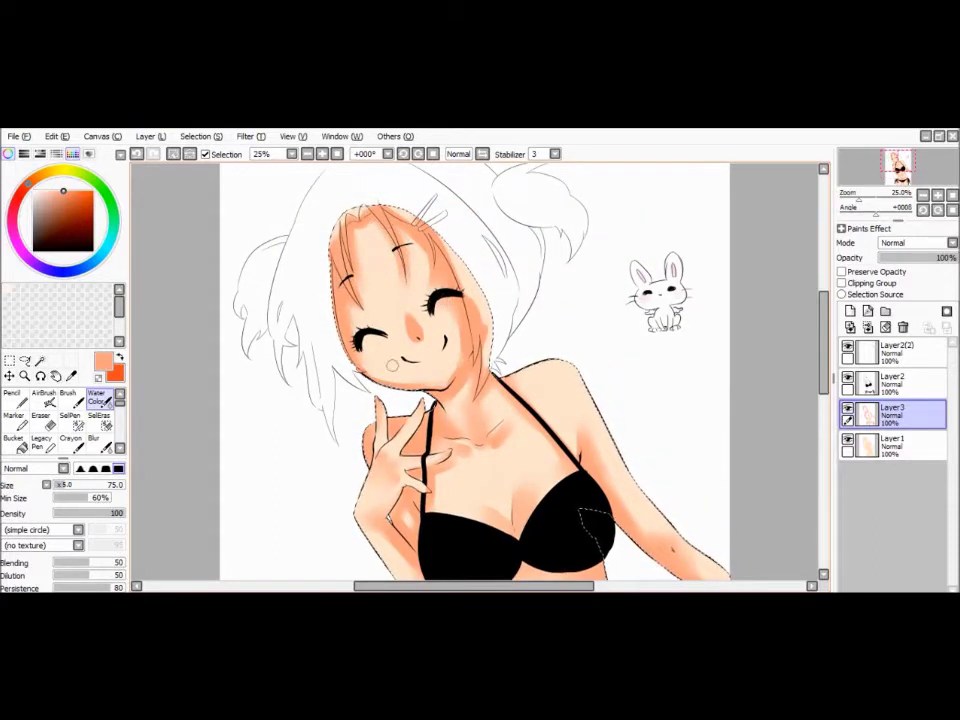
Soften the thigh shading on Layer3 with Blur at size 135 and Water Color at size 75.
left_click(93, 439)
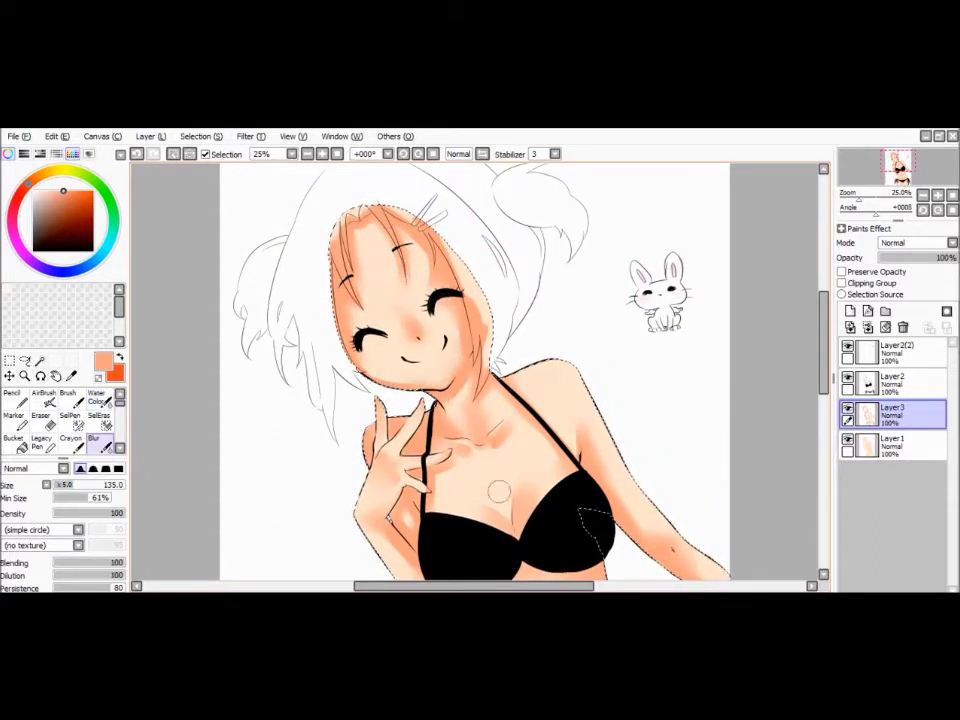
scroll(804, 399, "down", 5)
scroll(739, 392, "down", 2)
left_click(97, 397)
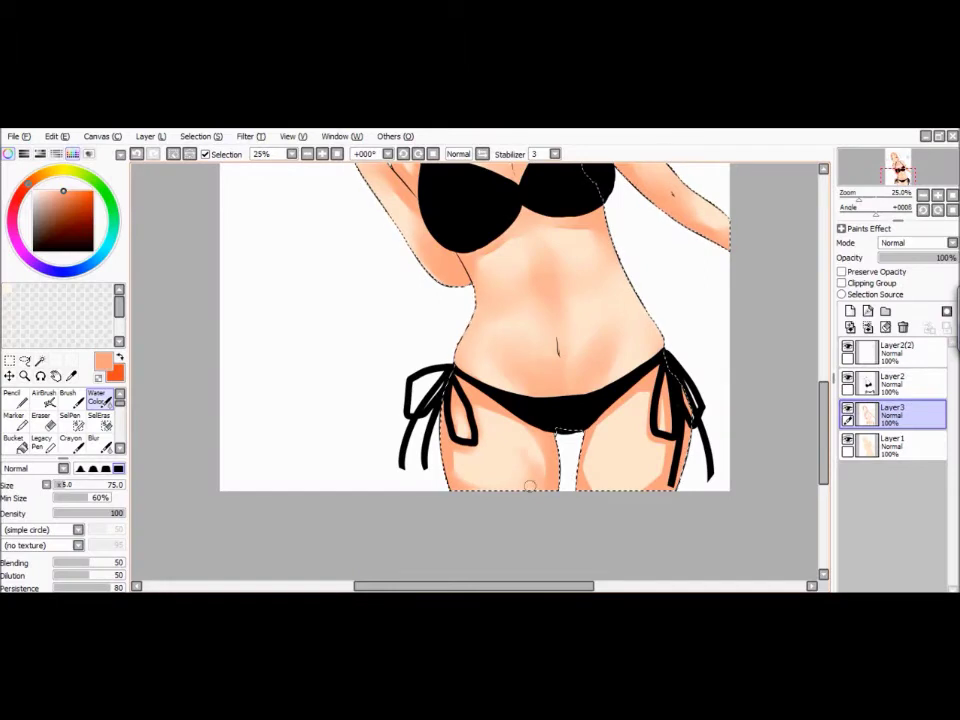
key("b")
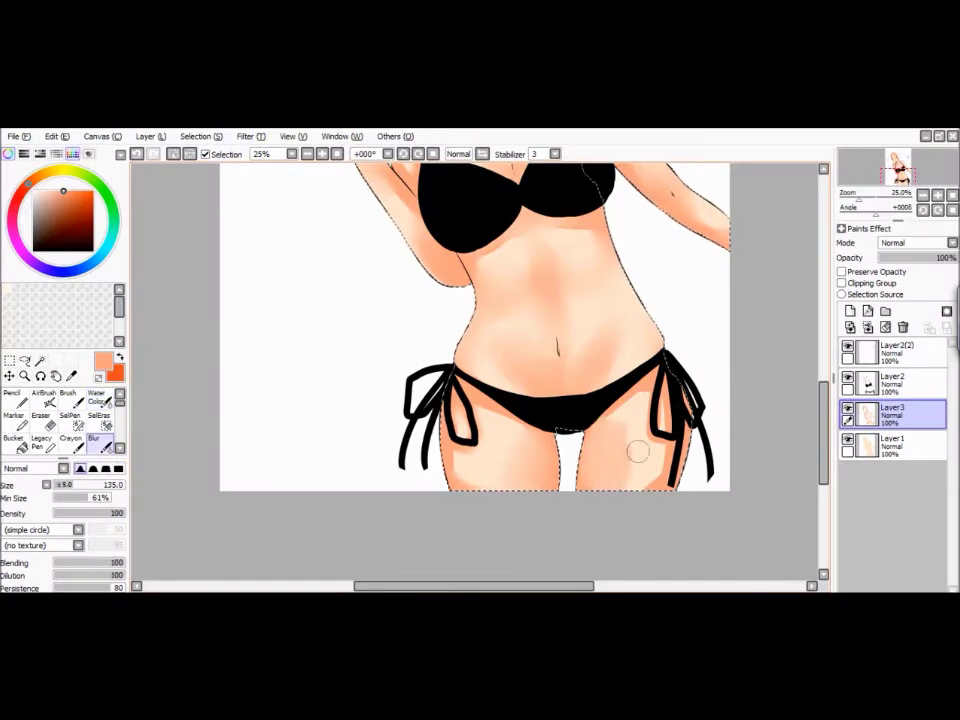
left_click(97, 397)
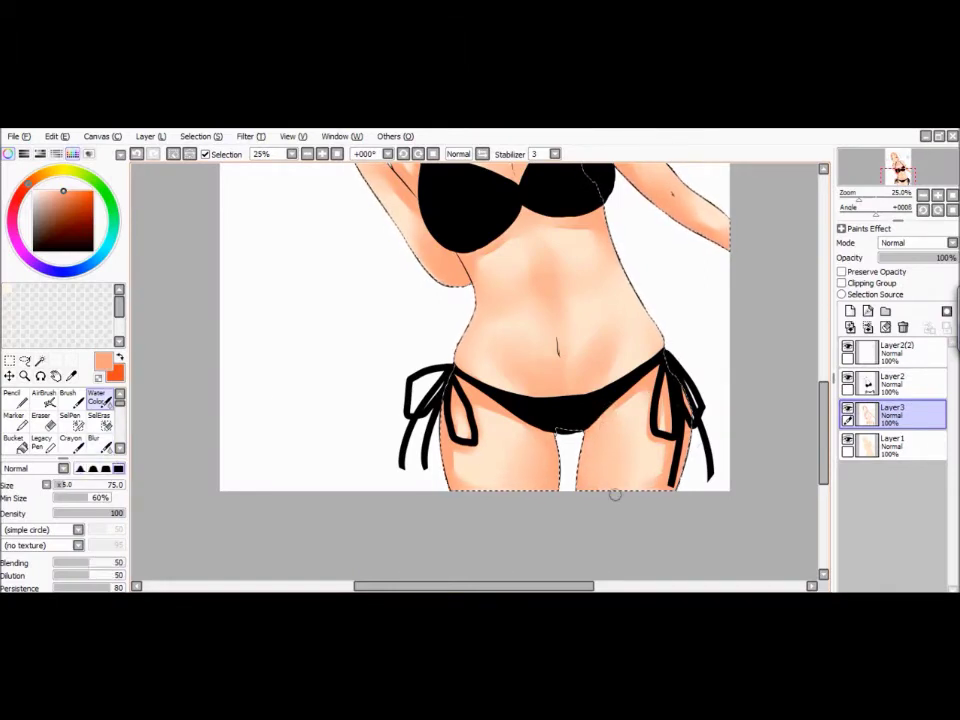
Soften the nose and face shading on Layer3 with Blur at size 135.
scroll(590, 405, "up", 5)
scroll(620, 490, "up", 1)
key("b")
scroll(593, 407, "up", 1)
scroll(397, 327, "up", 2)
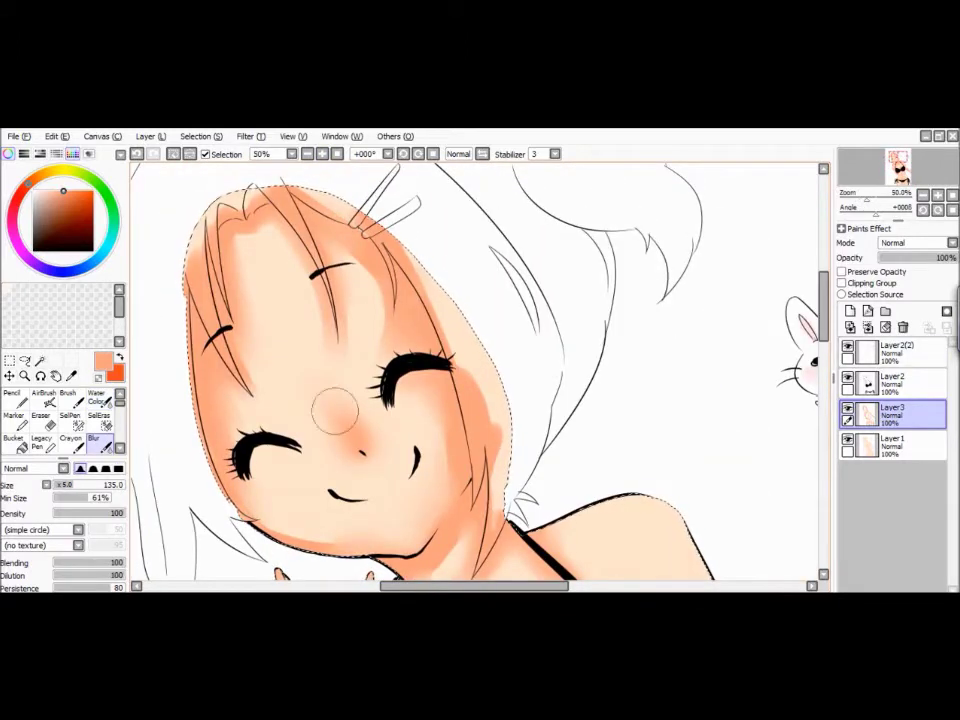
Add a new layer above Layer3 and brush darker red-orange shading along the face edges, hairline and nose.
left_click(850, 311)
left_click(77, 190)
left_click(79, 271)
left_click(67, 397)
left_click_drag(210, 220, 200, 470)
left_click_drag(429, 225, 470, 460)
left_click_drag(342, 428, 362, 458)
Shade the neck, collarbones and raised hand in red-orange on Layer4 with the Brush at size 25.
scroll(475, 370, "down", 3)
key("bracketleft")
key("bracketleft")
key("bracketleft")
key("bracketleft")
key("bracketleft")
key("bracketleft")
key("bracketleft")
key("bracketleft")
key("bracketleft")
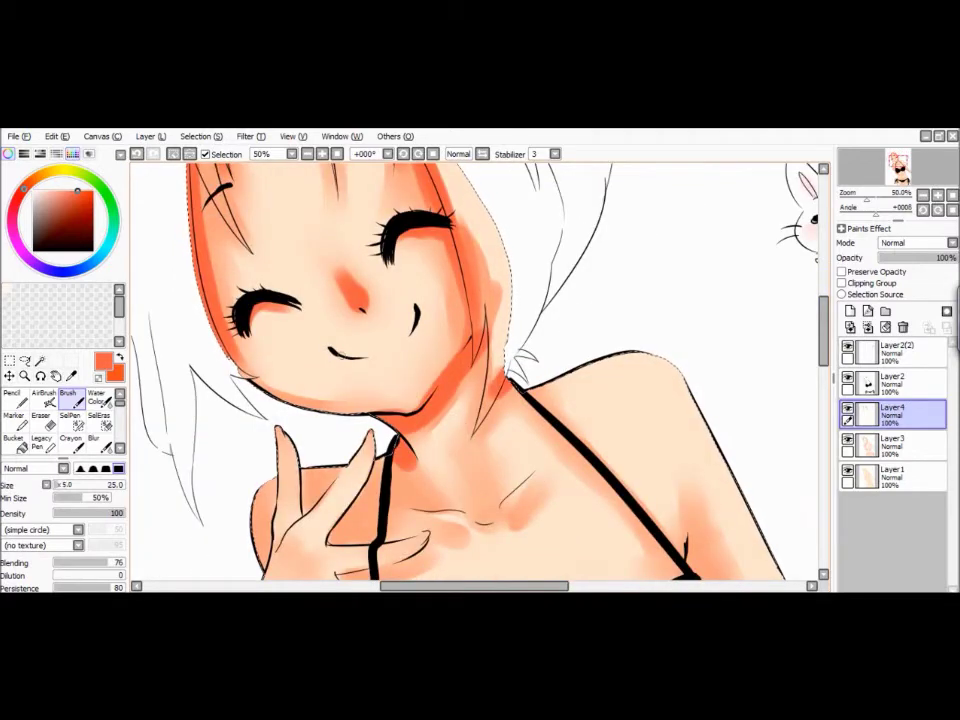
scroll(475, 370, "down", 3)
left_click_drag(478, 330, 492, 346)
left_click_drag(432, 355, 465, 368)
left_click_drag(526, 334, 514, 352)
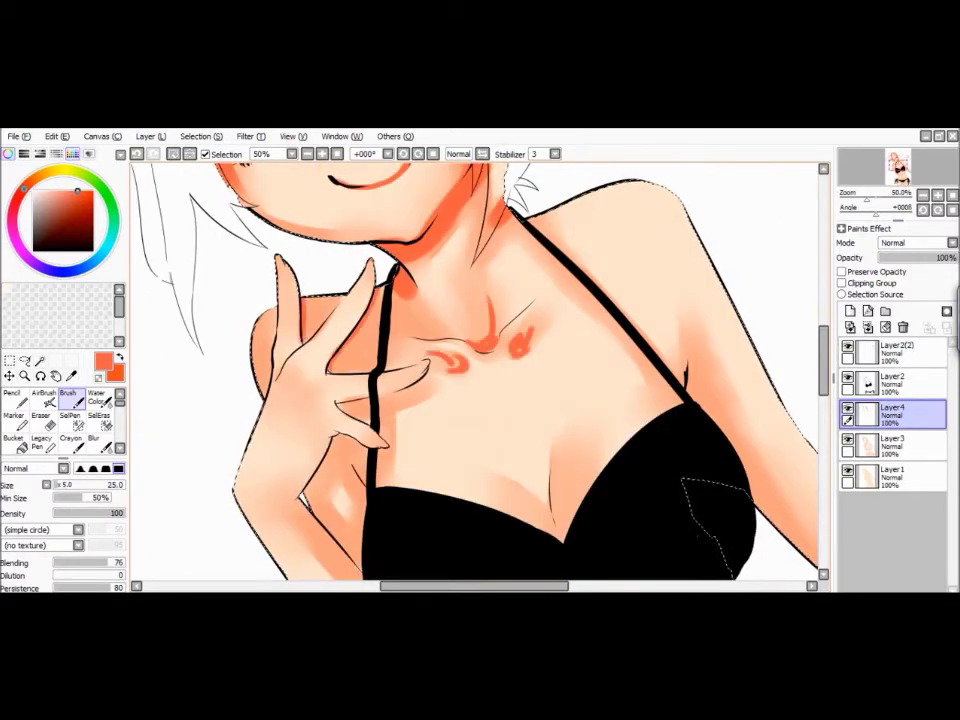
mouse_move(252, 300)
left_mouse_down()
mouse_move(262, 340)
mouse_move(288, 365)
left_mouse_up()
left_click_drag(298, 478, 308, 500)
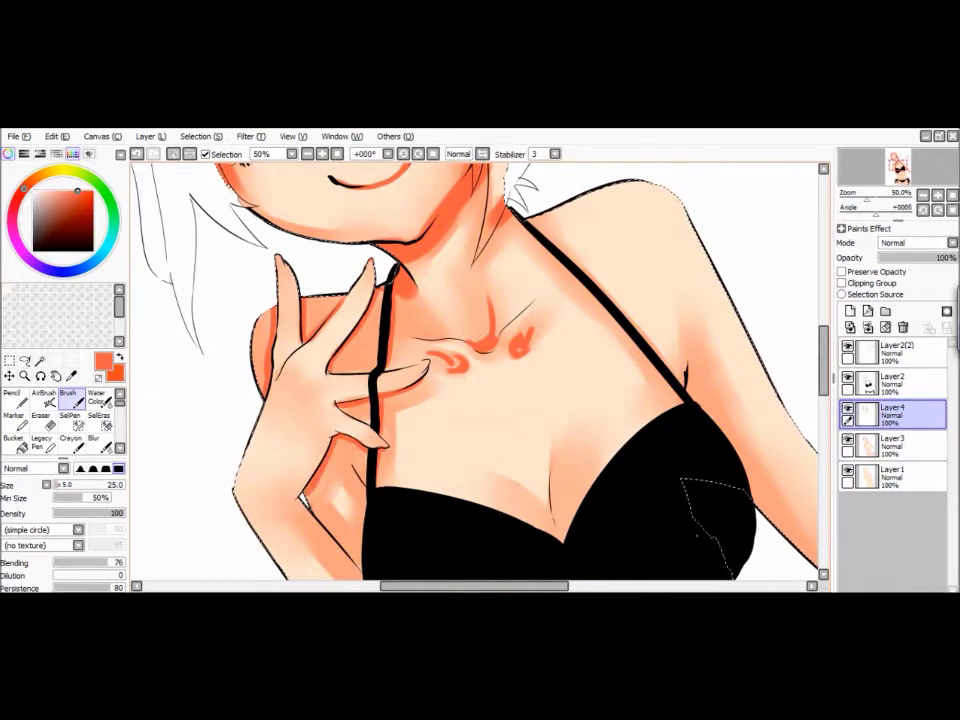
Add red-orange shading strokes on Layer4 around the chest line, armpit and lower edge of the bikini top.
scroll(475, 370, "down", 2)
left_click_drag(545, 470, 560, 505)
scroll(475, 370, "up", 2)
scroll(571, 476, "down", 3)
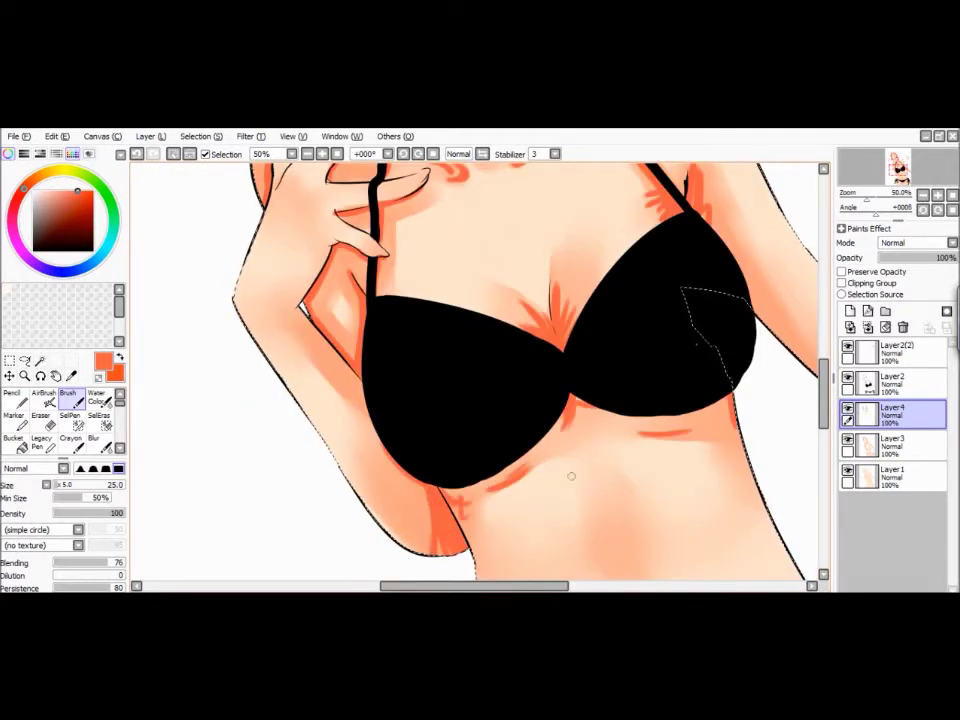
Brush red-orange shading strokes on the abdomen, navel and hip lines on Layer4.
scroll(571, 476, "down", 5)
left_click_drag(535, 425, 575, 460)
left_click_drag(760, 390, 725, 445)
scroll(571, 476, "down", 2)
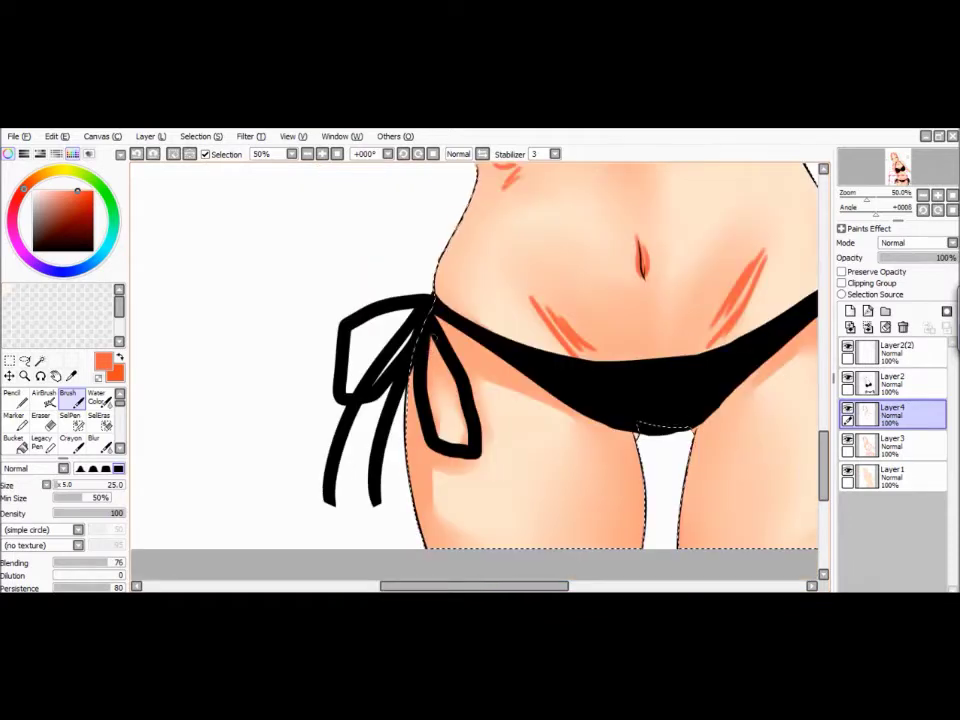
Shade the outer and inner thigh edges and the skin around the bikini ties in red-orange on Layer4.
left_click_drag(438, 320, 425, 430)
left_click_drag(430, 380, 440, 510)
left_click_drag(470, 330, 478, 410)
scroll(475, 355, "right", 3)
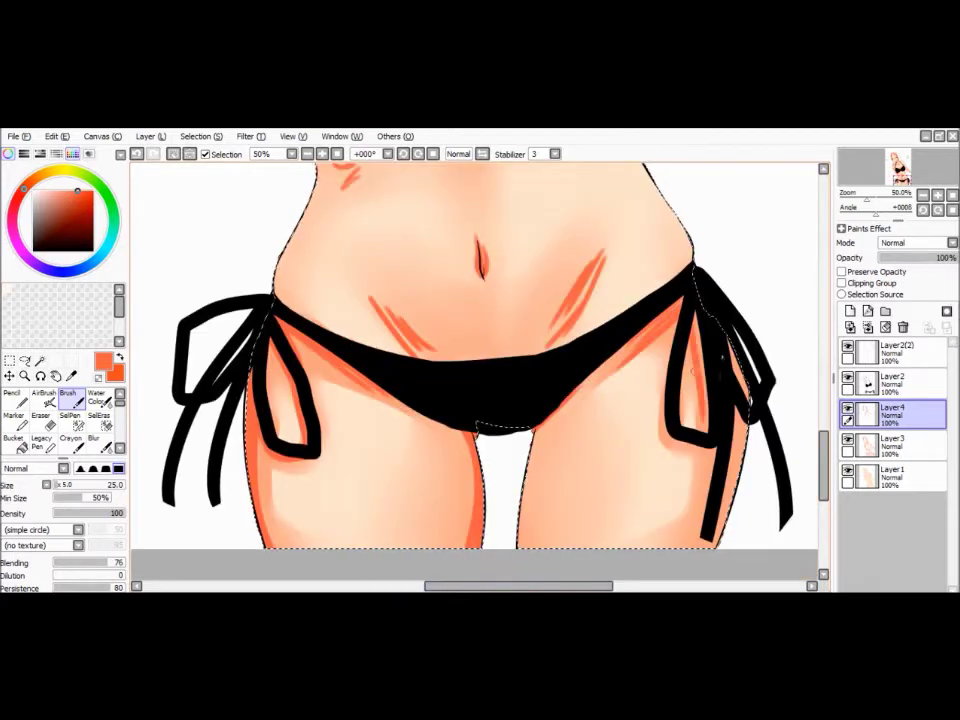
scroll(475, 370, "up", 6)
scroll(475, 370, "down", 6)
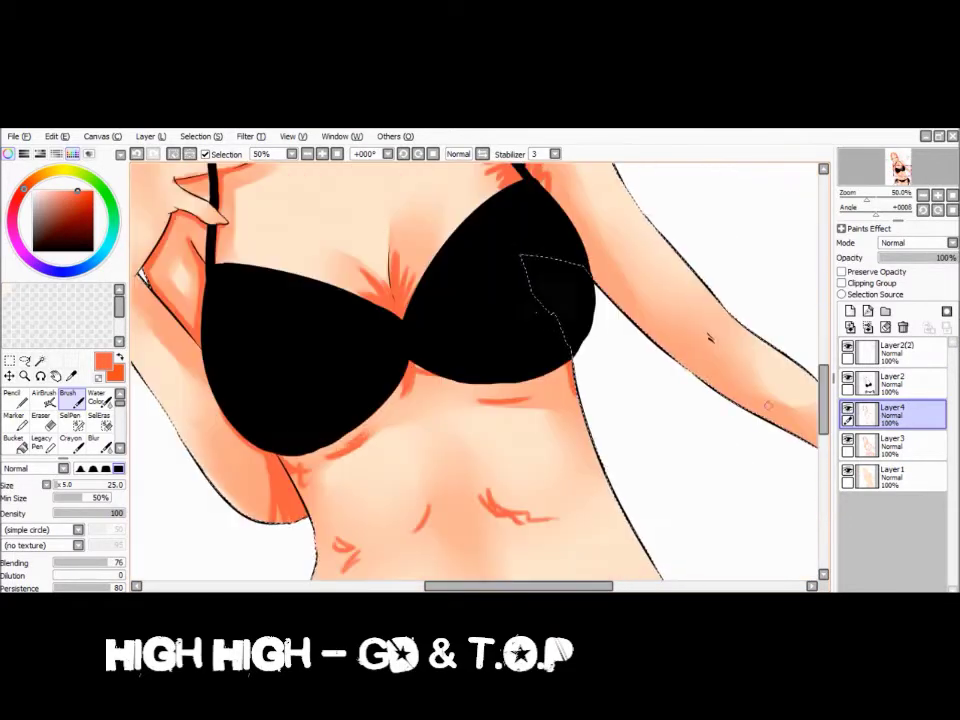
Soften the face shading on Layer4 with Water Color and Blur, and erase the red shading under the smile.
scroll(475, 370, "up", 12)
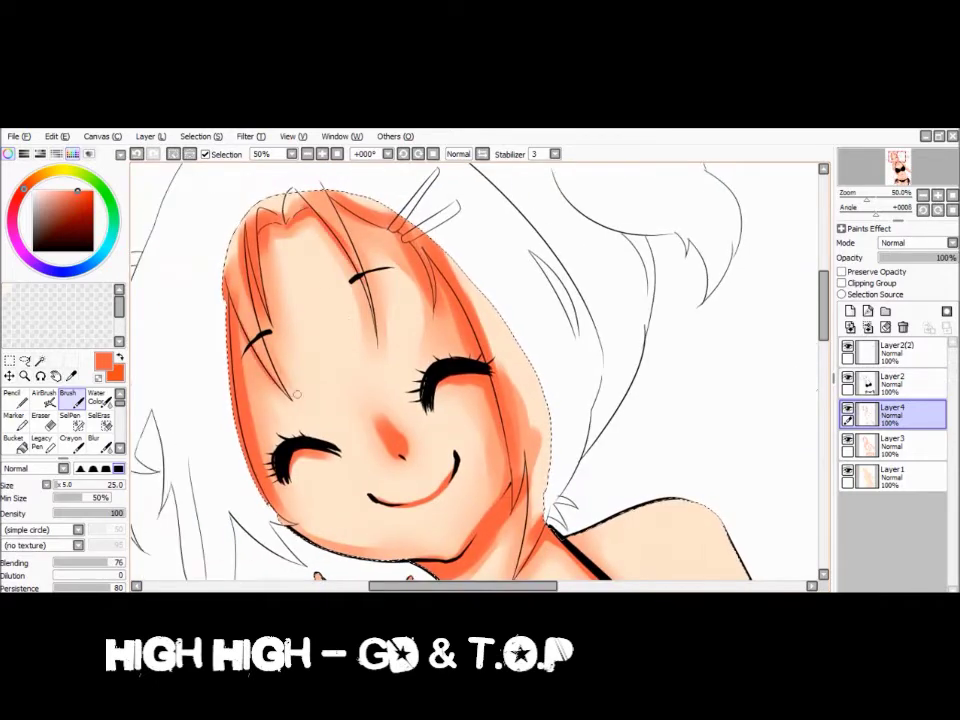
left_click(97, 397)
mouse_move(289, 162)
left_mouse_down()
mouse_move(306, 202)
mouse_move(236, 172)
mouse_move(377, 241)
left_mouse_up()
key("e")
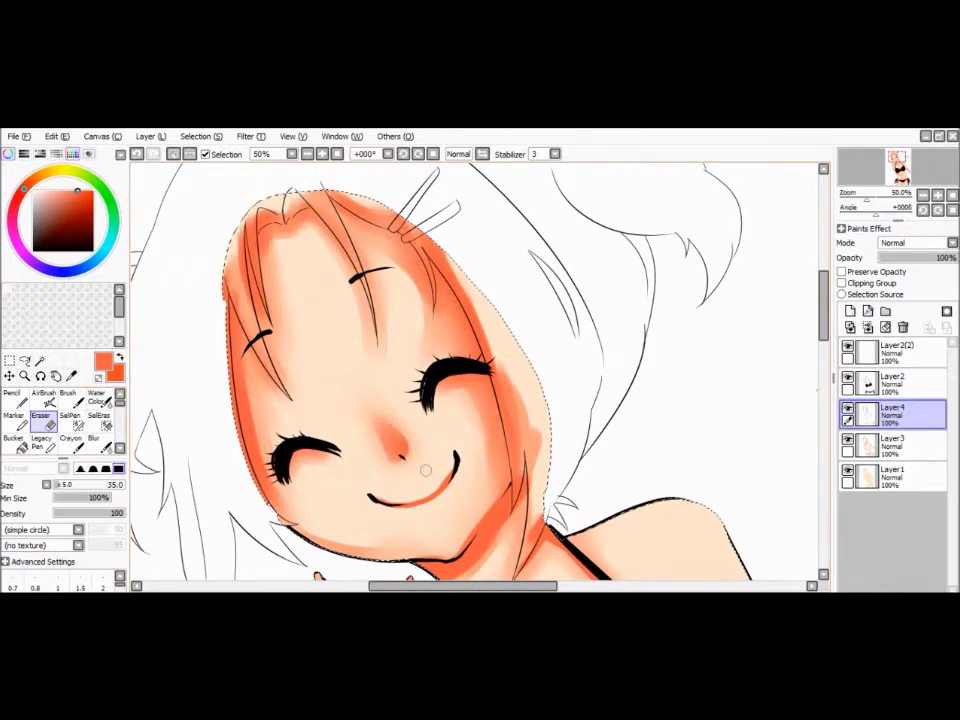
key("b")
left_click_drag(428, 471, 440, 487)
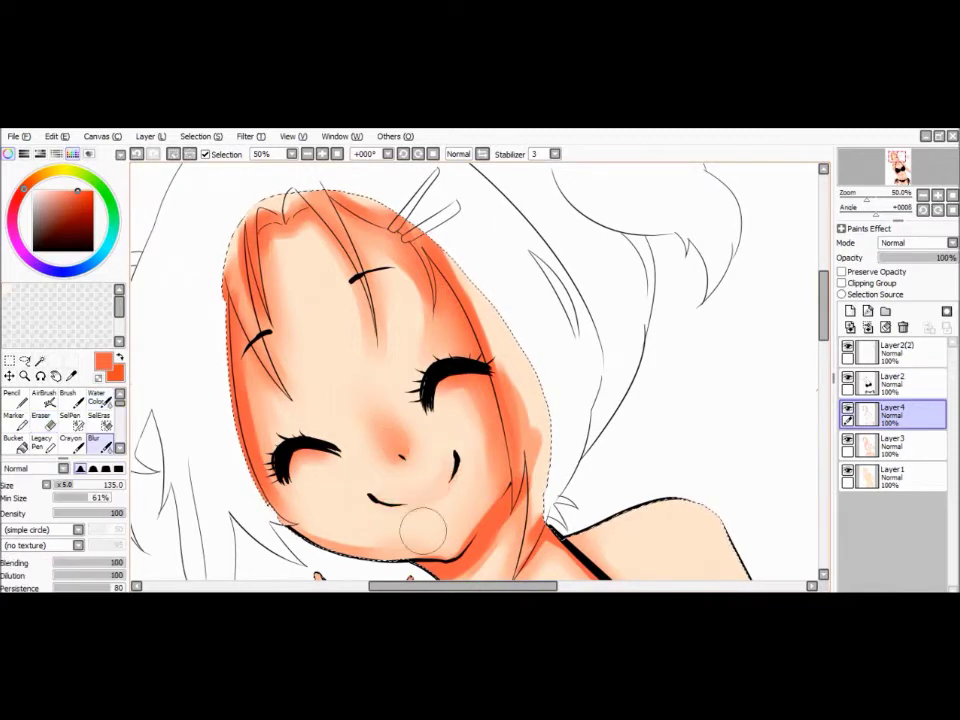
Blend the neck, collarbone and chest shading on Layer4 with Water Color at size 75.
scroll(440, 487, "down", 3)
key("w")
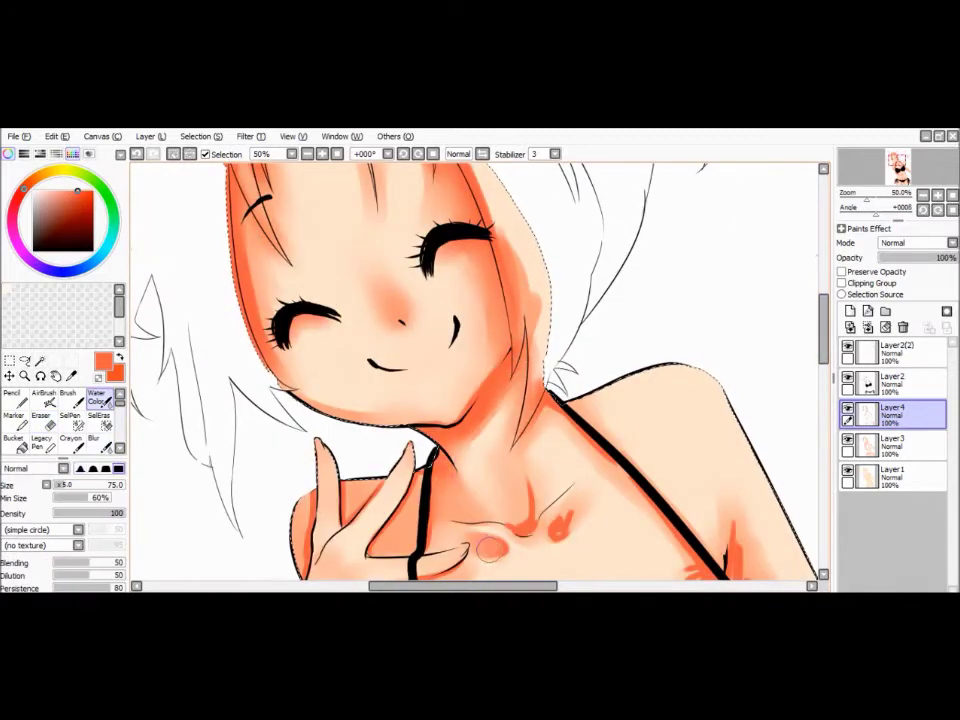
scroll(475, 370, "down", 5)
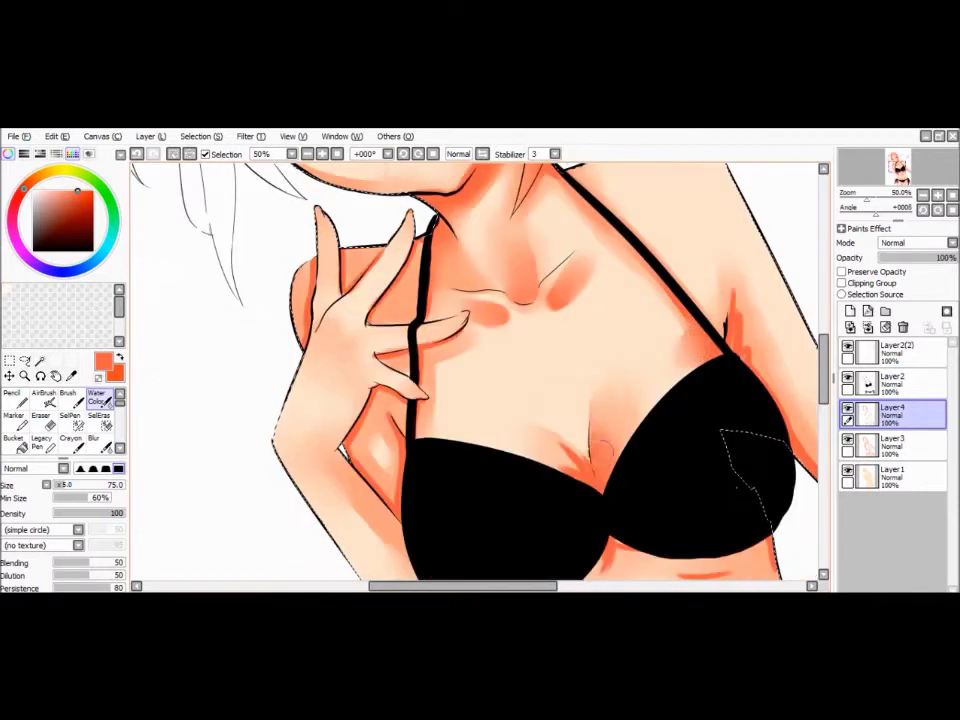
left_click_drag(601, 456, 499, 461)
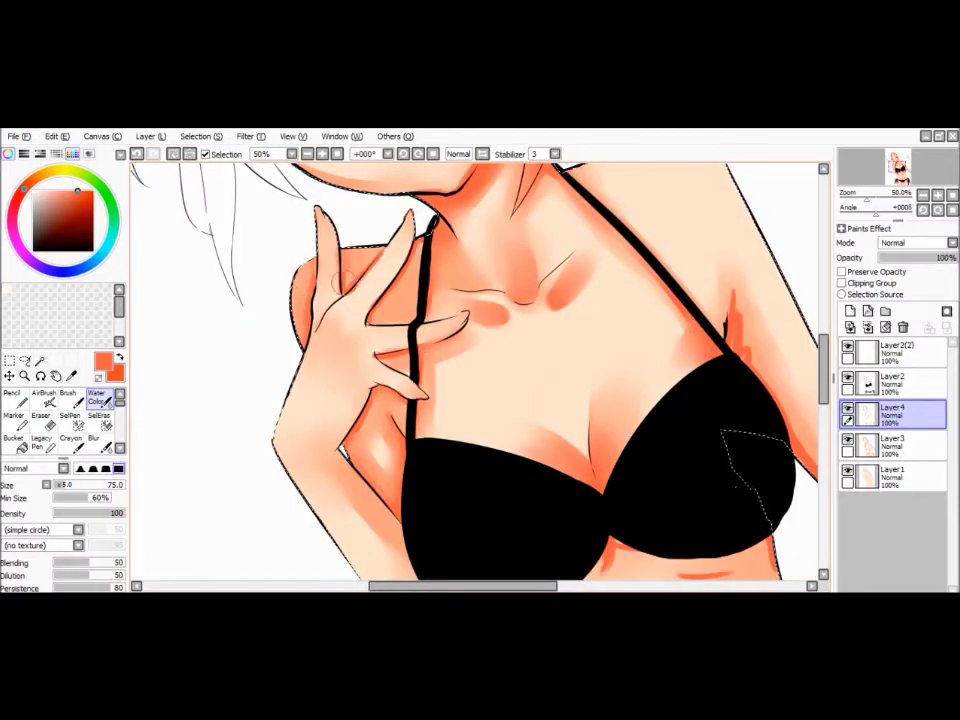
Blend the shading on the lowered arm and beneath the bikini top on Layer4 with Water Color at size 75.
scroll(750, 325, "right", 6)
scroll(591, 298, "down", 4)
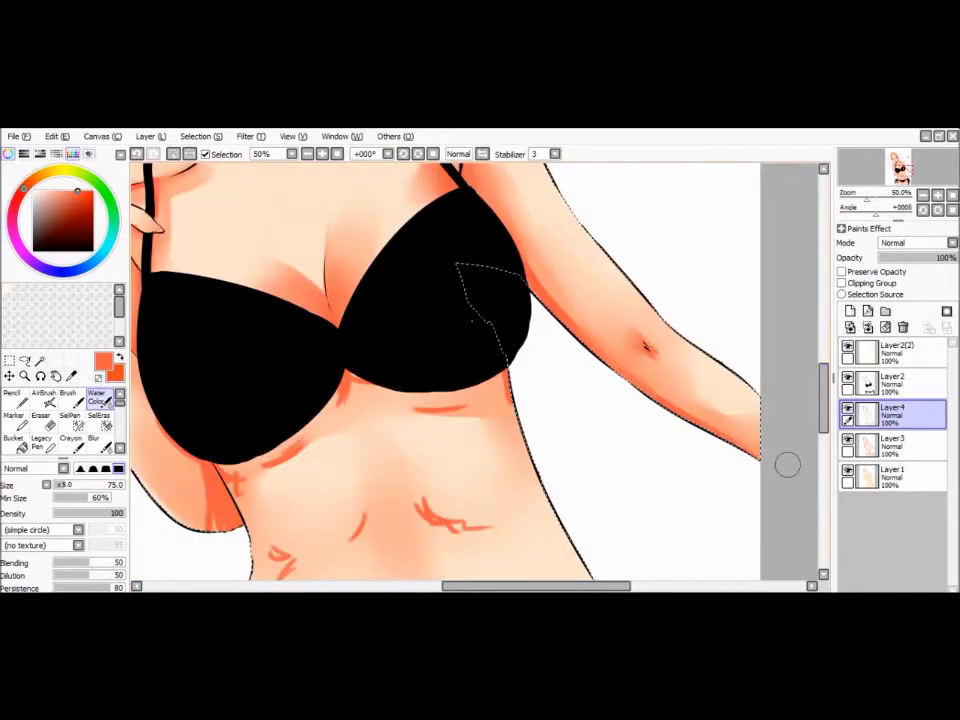
scroll(341, 463, "left", 3)
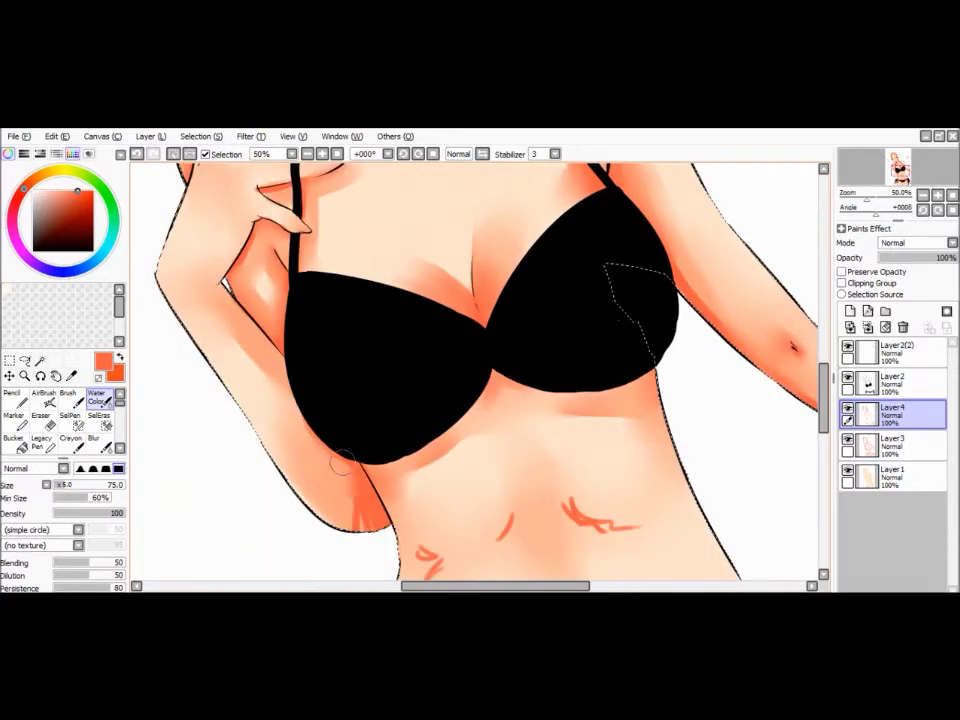
Blend the abdomen, navel and hip-line strokes on Layer4 with Water Color at size 75.
scroll(306, 456, "down", 5)
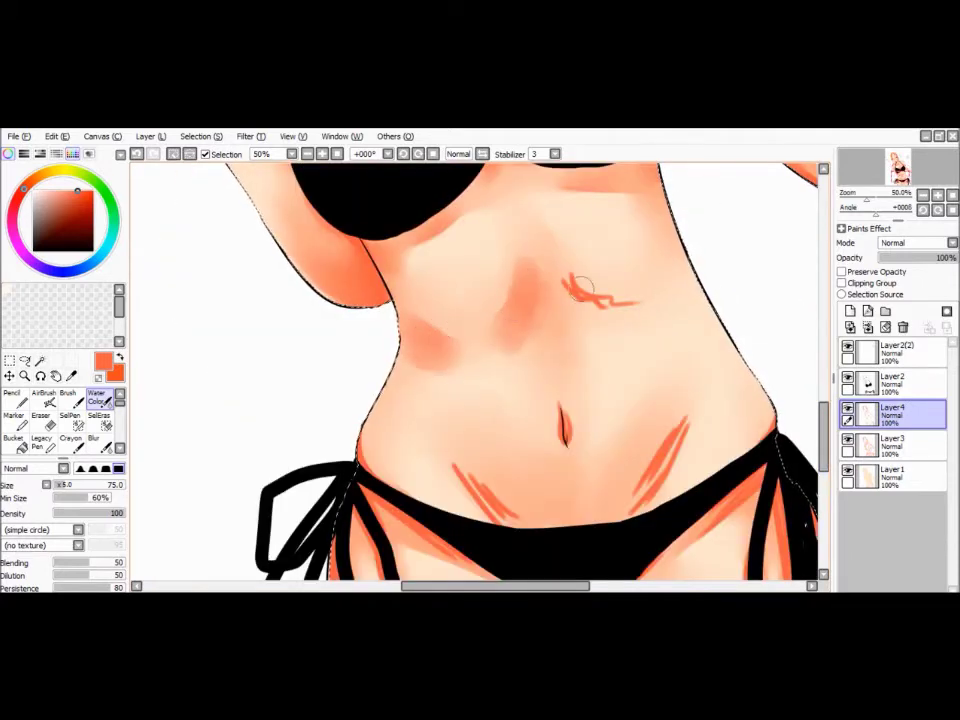
left_click_drag(580, 288, 652, 318)
mouse_move(608, 500)
left_mouse_down()
mouse_move(493, 469)
mouse_move(561, 452)
left_mouse_up()
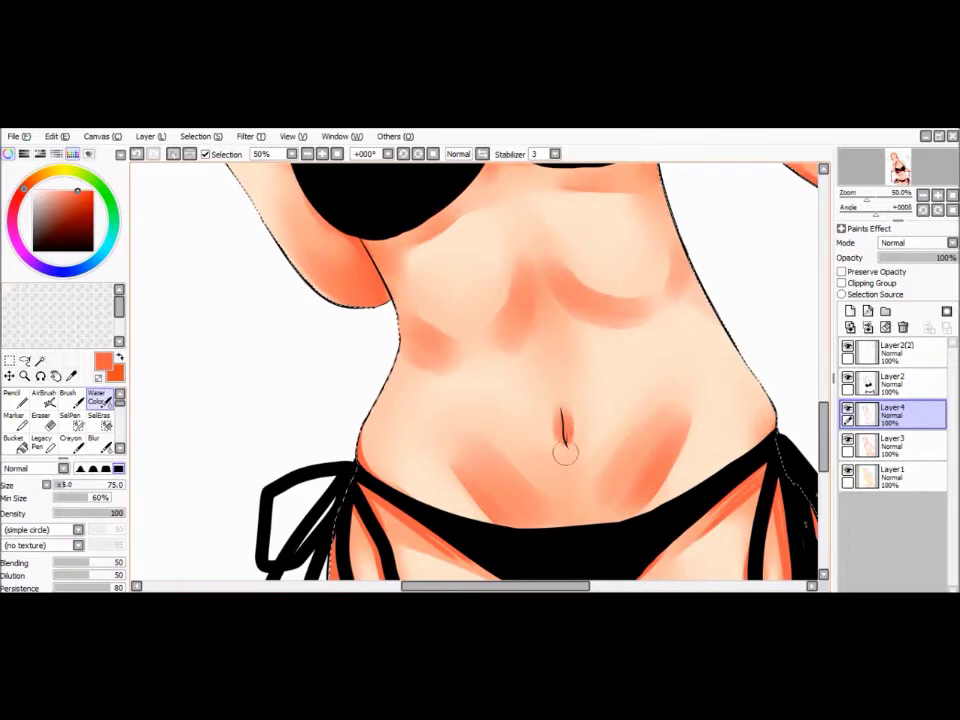
Soften the abdomen and hip shading on Layer4 with Blur at size 135.
left_click(93, 440)
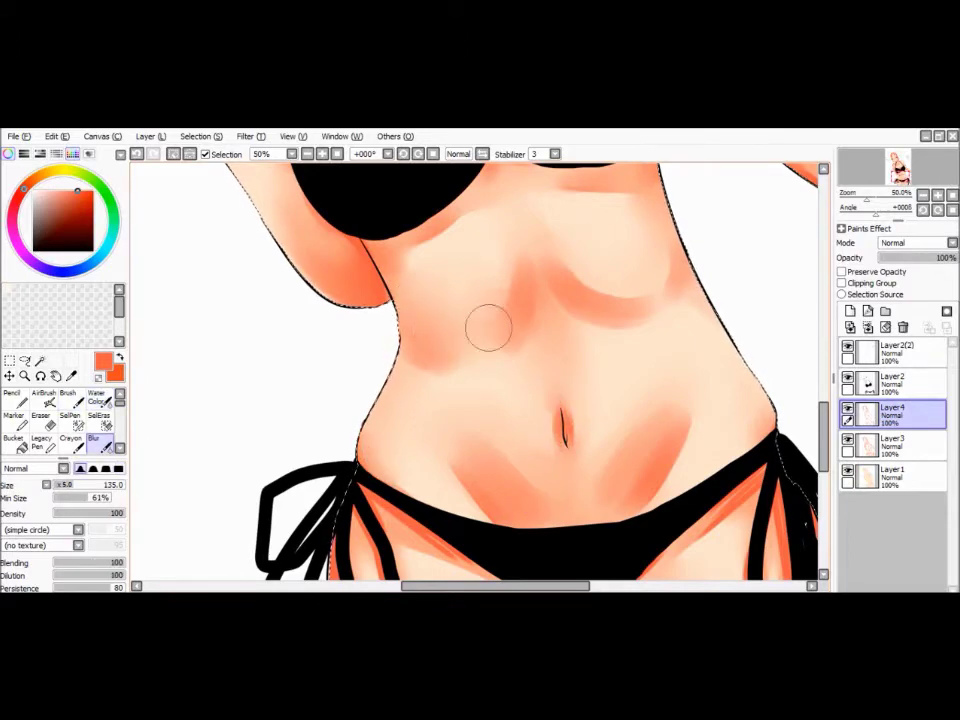
key("e")
key("e")
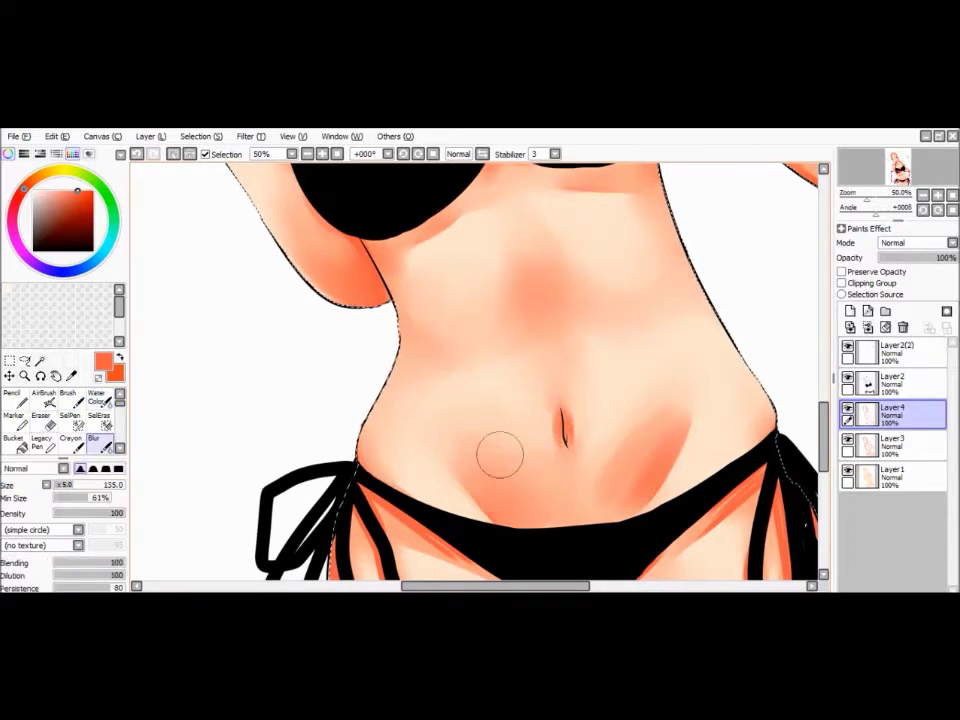
scroll(767, 418, "down", 3)
Blend the thigh shading and the skin around the bikini ties on Layer4 with Water Color at size 75.
key("c")
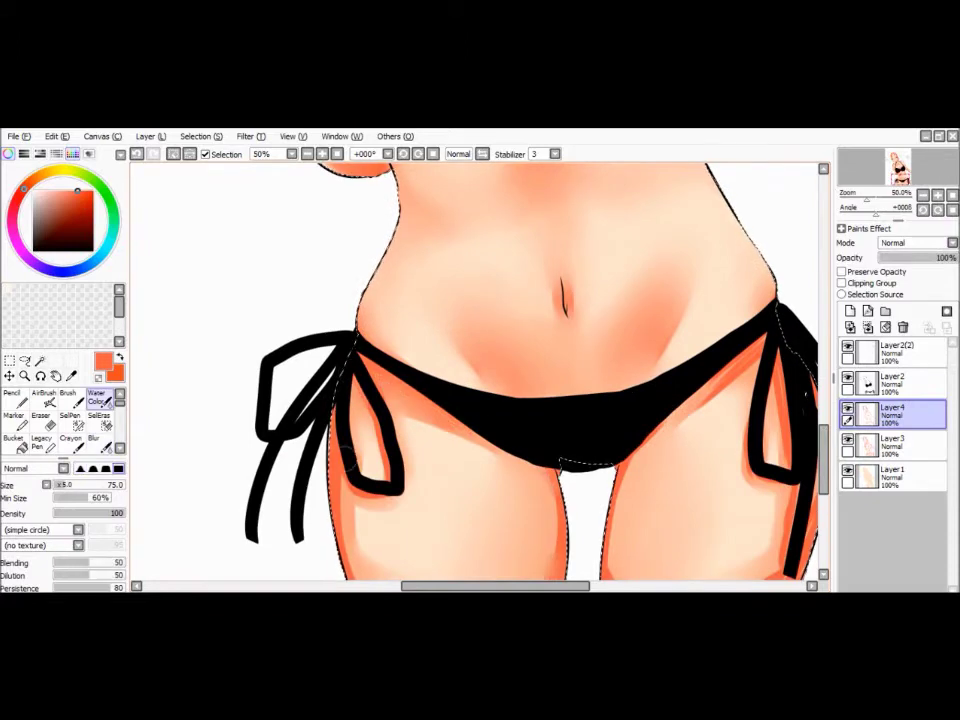
scroll(638, 336, "down", 2)
scroll(716, 352, "right", 2)
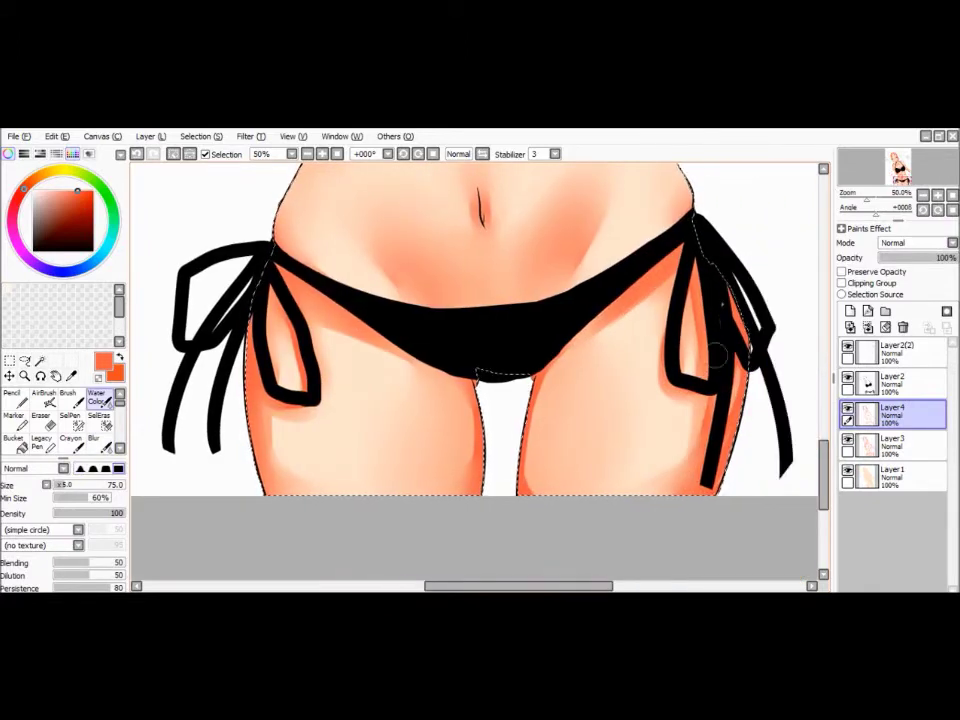
key("e")
Adjust the colour of the Layer4 shading to a softer orange with the Hue and Saturation filter.
scroll(279, 456, "up", 7)
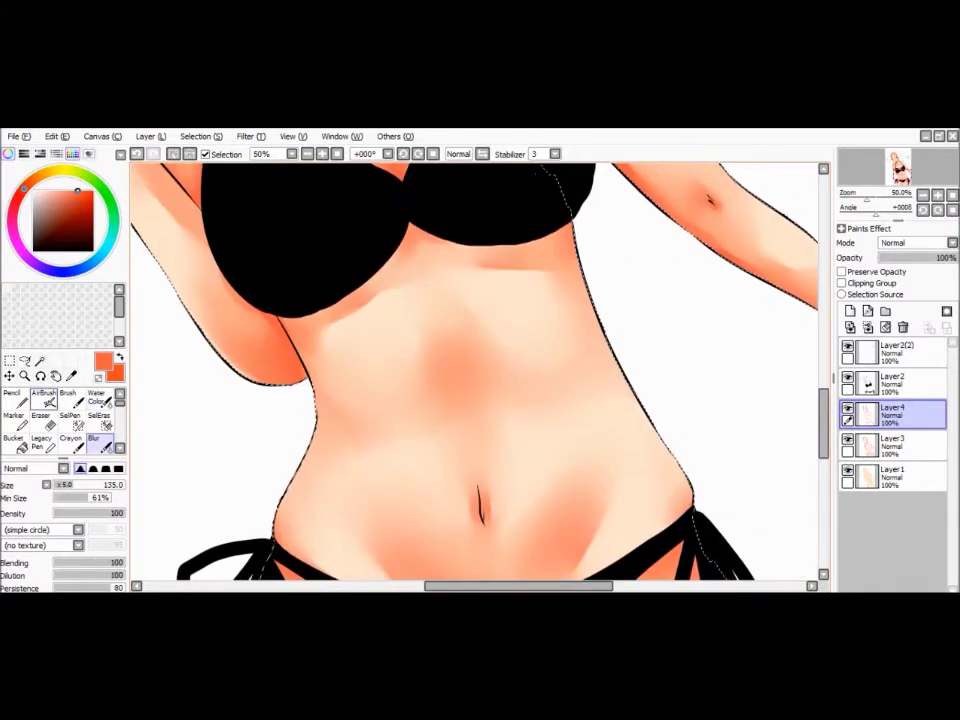
scroll(484, 454, "down", 4)
scroll(474, 291, "up", 2)
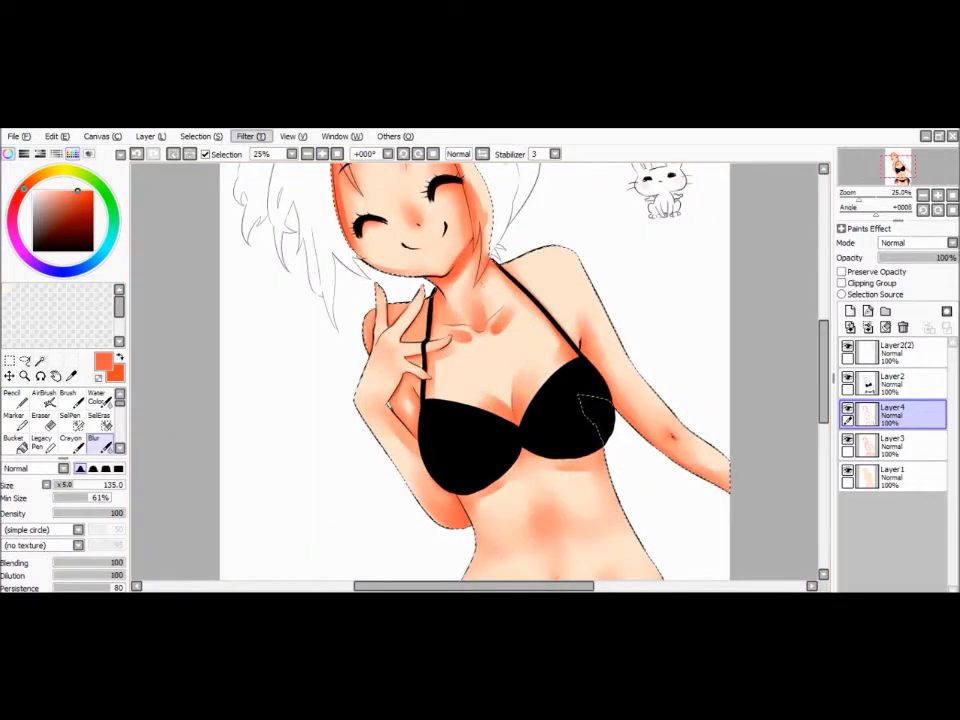
key("ctrl+u")
left_click(326, 309)
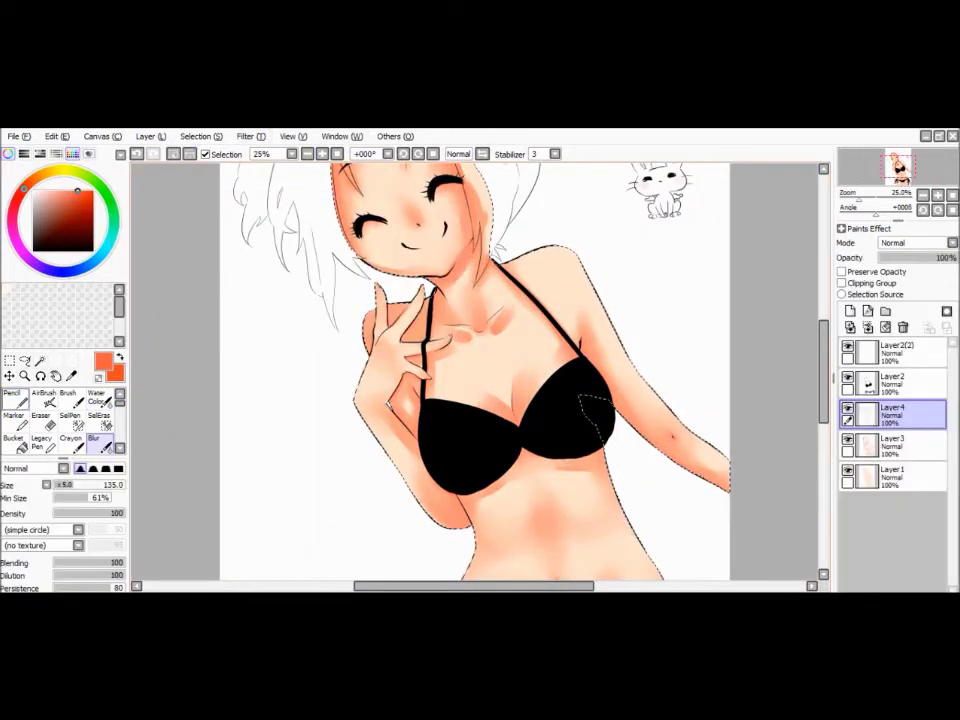
Airbrush red blush on both cheeks on Layer4 and soften it with Blur at size 305.
scroll(444, 322, "up", 2)
key("v")
left_click_drag(450, 345, 470, 395)
left_click_drag(225, 455, 250, 495)
key("e")
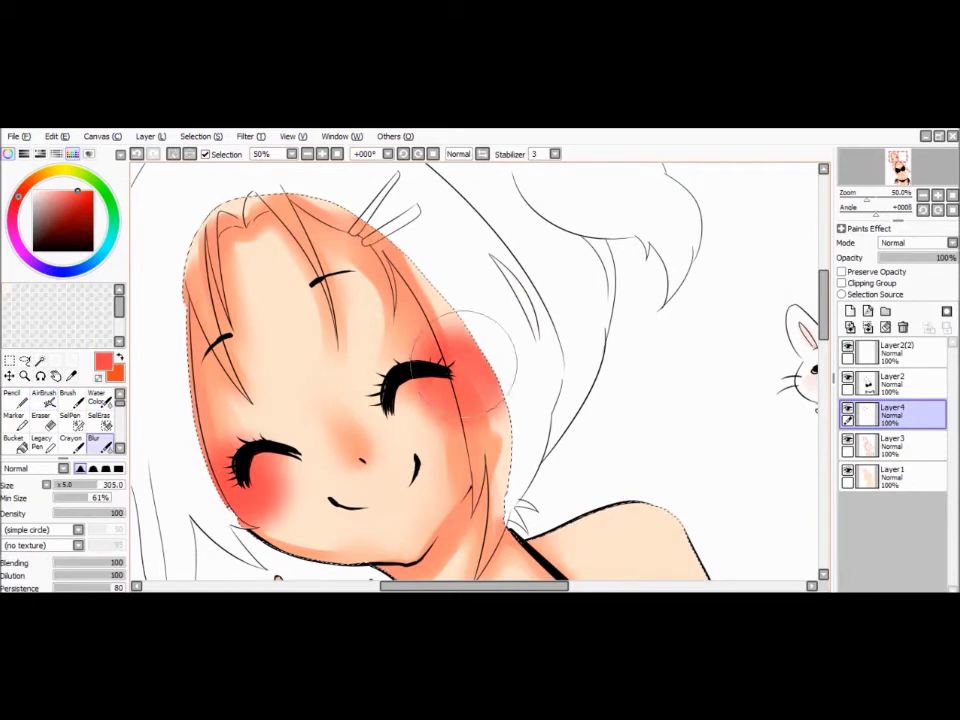
left_click_drag(162, 457, 162, 342)
key("b")
left_click_drag(335, 382, 410, 372)
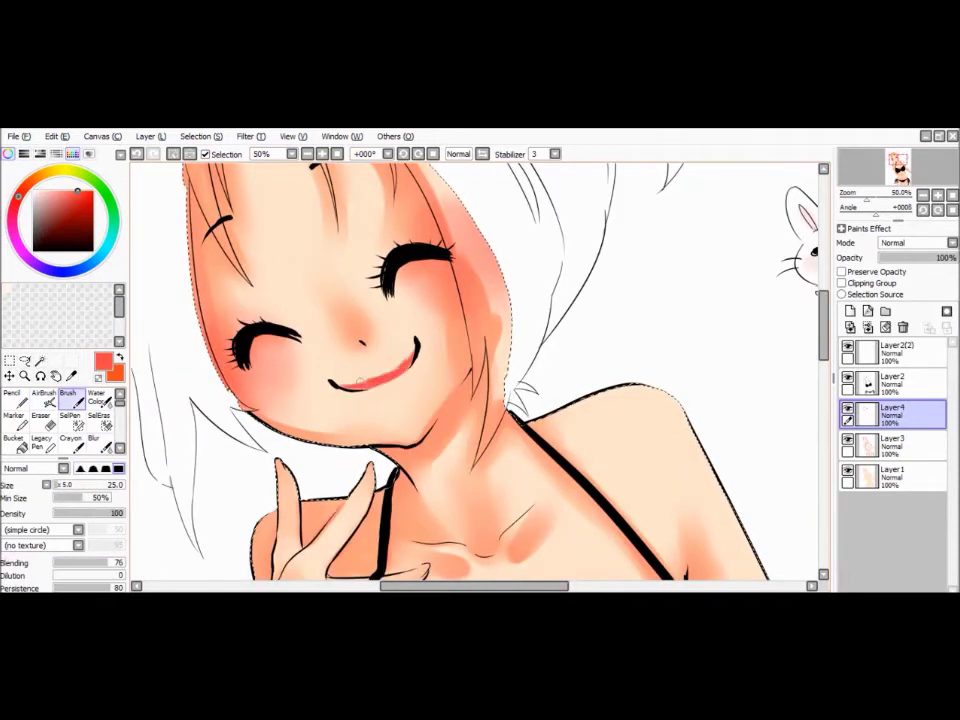
key("ctrl+z")
key("e")
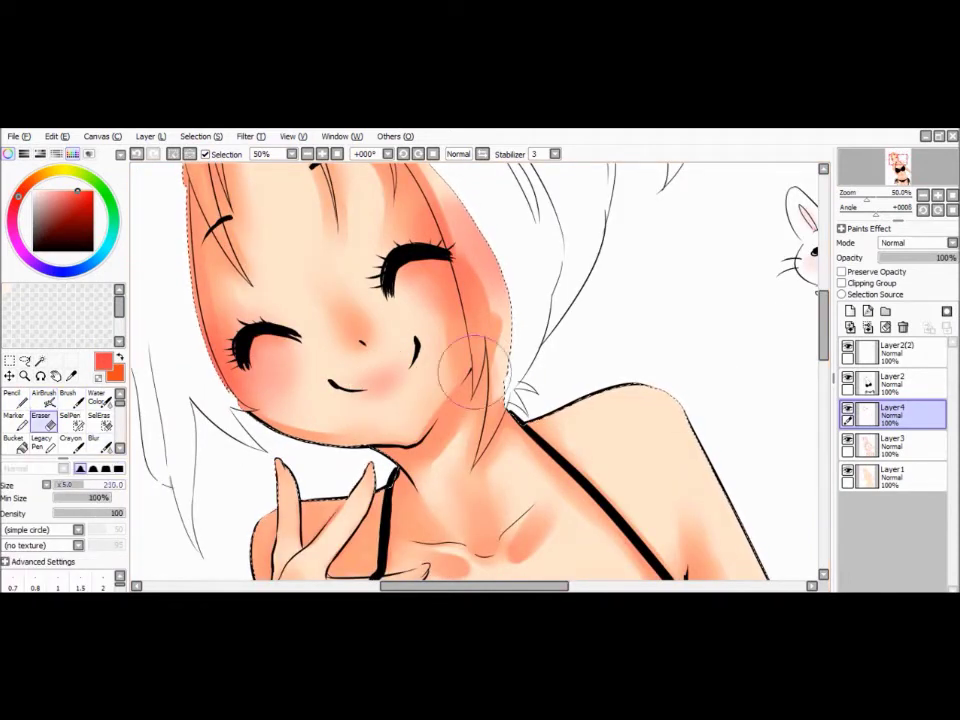
Airbrush a red lip tint along the smile at size 30 on Layer4 and soften it with Blur at size 25.
key("v")
left_click_drag(335, 382, 412, 358)
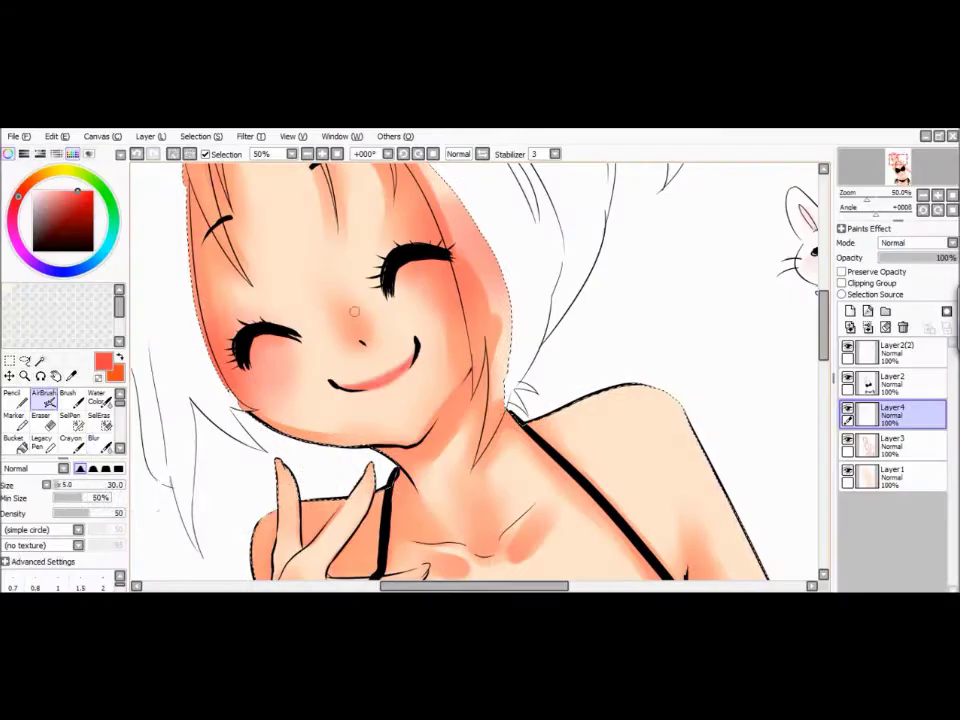
key("r")
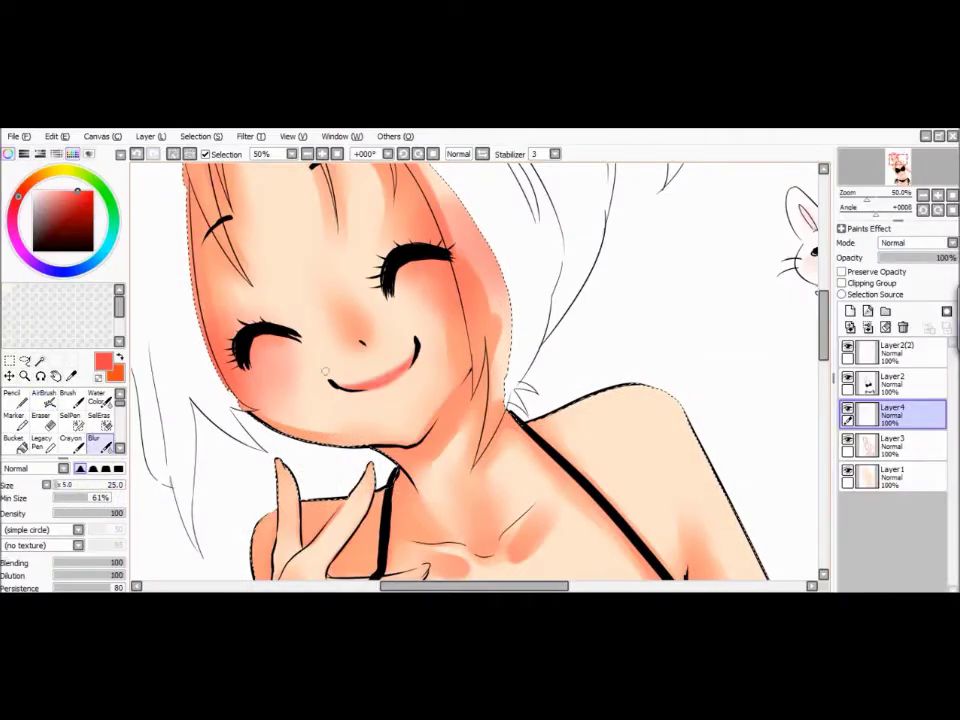
key("n")
key("x")
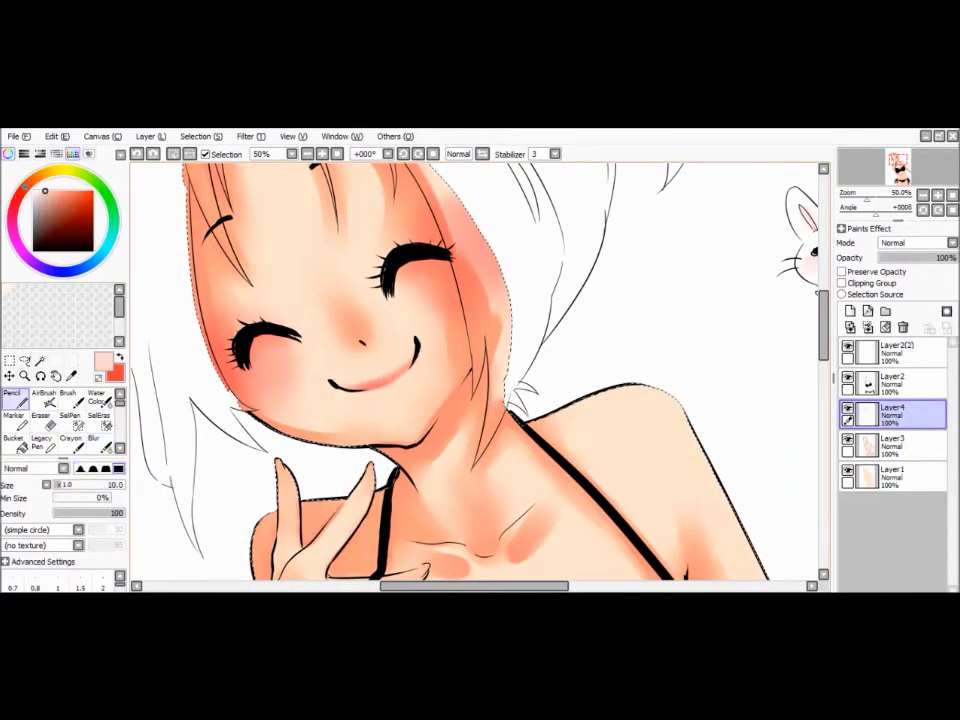
key("ctrl+plus")
key("b")
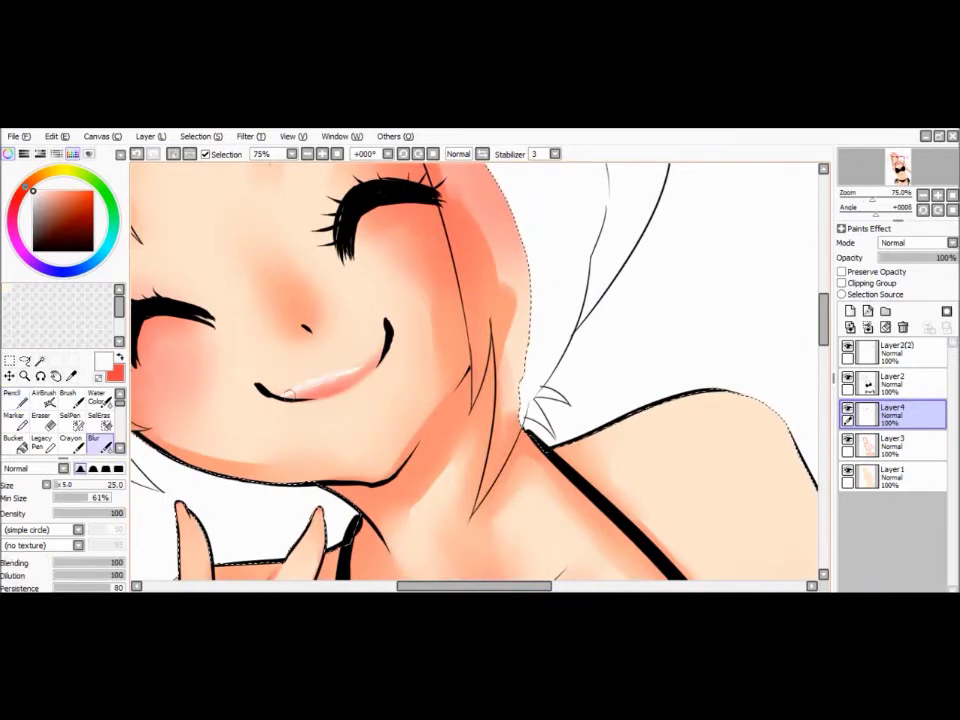
Add Layer5 above Layer2, tint the lower lip red on Layer4 and paint a stronger red line along the smile with Brush size 25.
key("n")
left_click(305, 391)
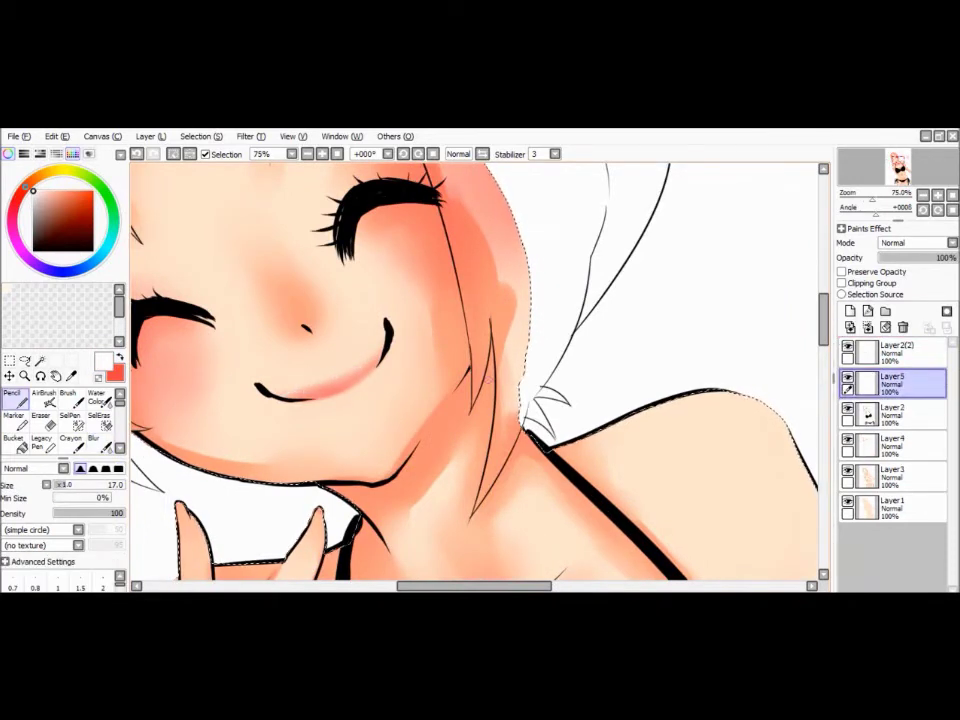
left_click_drag(262, 394, 338, 412)
key("r")
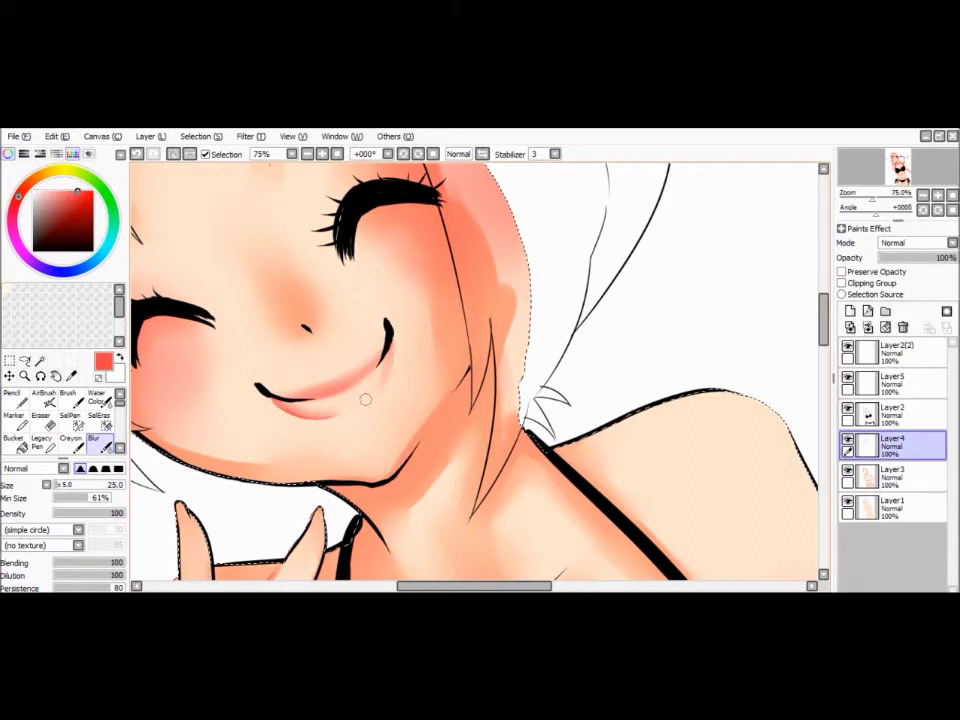
key("b")
mouse_move(279, 388)
left_mouse_down()
mouse_move(334, 379)
mouse_move(380, 352)
left_mouse_up()
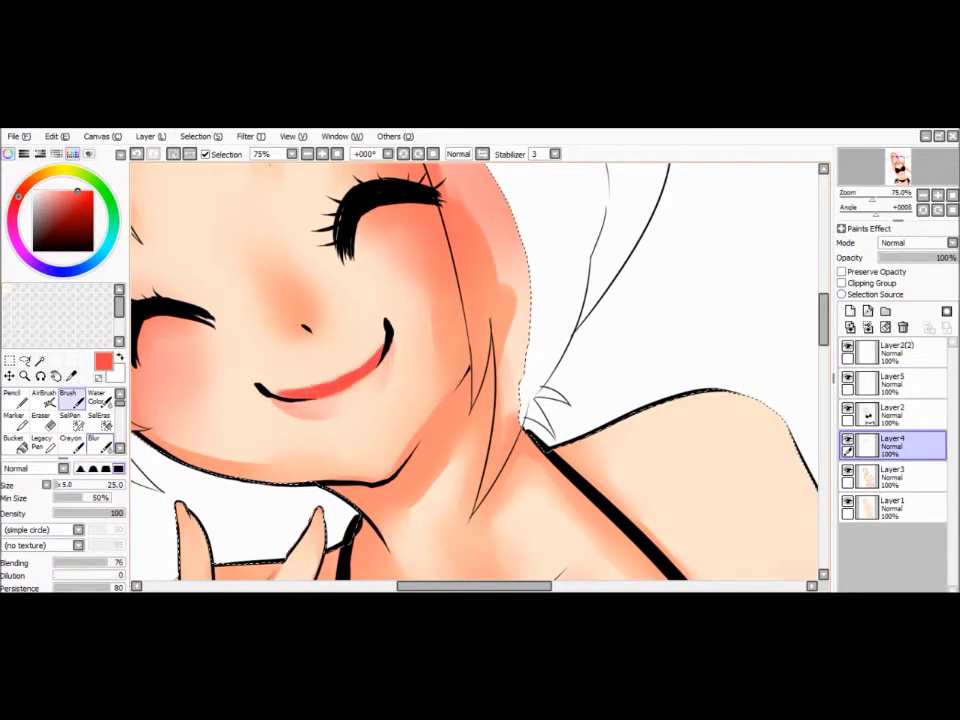
Paint white highlights on the lower lip and the nose on Layer5, softening the nose highlight with Blur.
key("n")
key("x")
left_click(892, 383)
left_click(300, 397)
left_click_drag(285, 405, 352, 398)
left_click(290, 311)
key("r")
left_click_drag(283, 305, 298, 318)
Dot small white highlights on both cheeks under the eyes on Layer5 with the Pencil.
key("n")
left_click(420, 206)
left_click(430, 217)
scroll(400, 300, "left", 3)
left_click(197, 378)
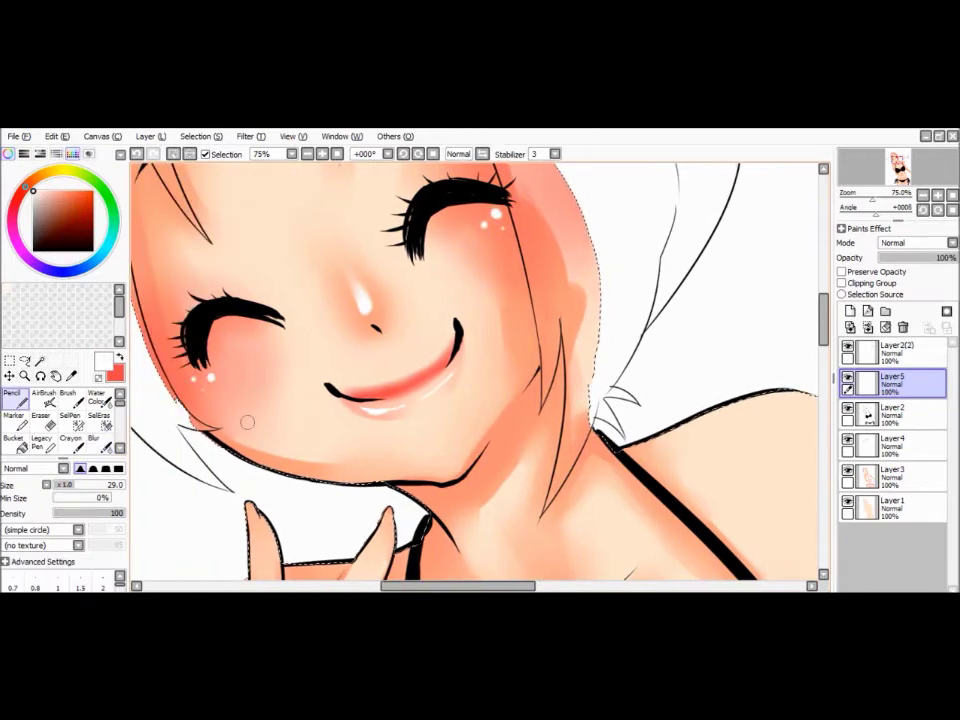
Clear the skin selection and merge Layer4 and Layer3 down into Layer1.
scroll(529, 251, "up", 3)
scroll(529, 251, "down", 3)
key("e")
left_click(892, 444)
scroll(475, 370, "down", 3)
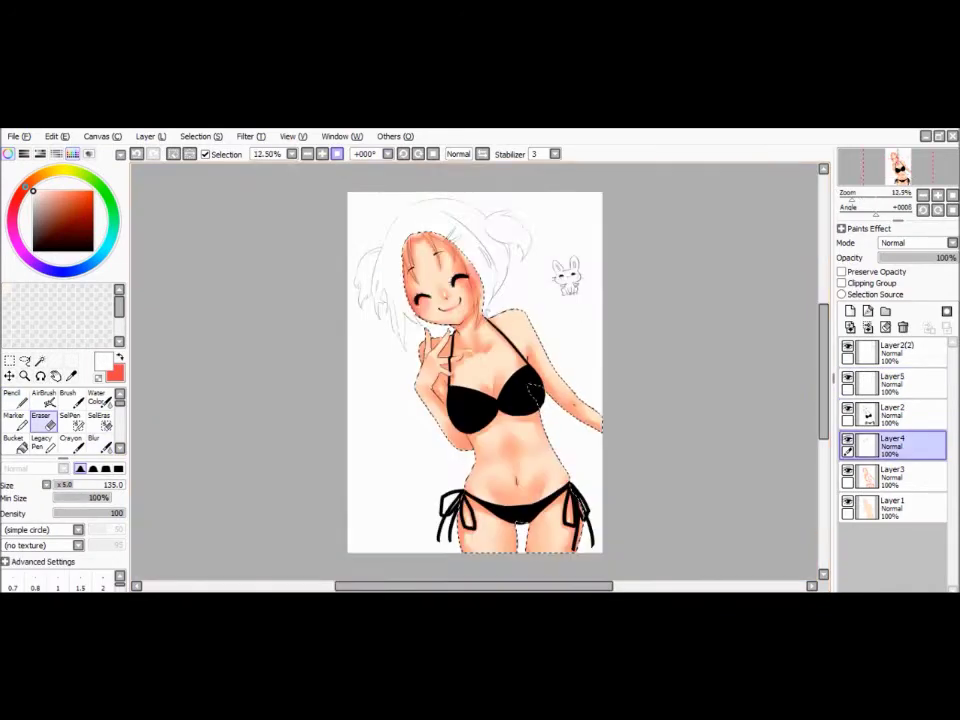
scroll(470, 380, "up", 5)
key("x")
left_click(892, 507)
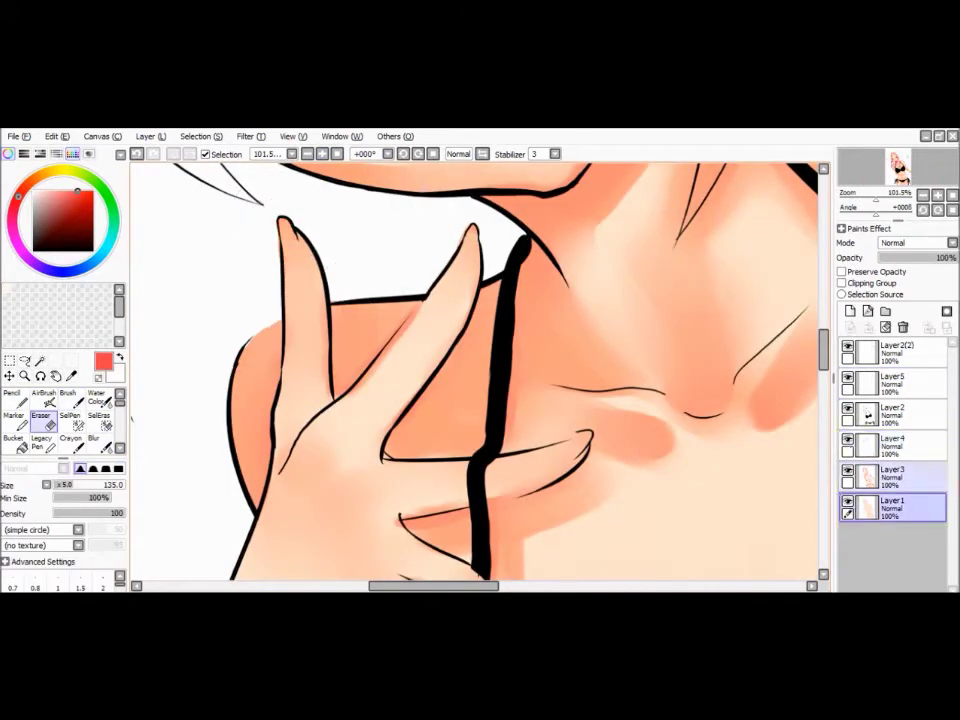
key("ctrl+e")
Add Layer6 directly above Layer1 for the hair colour and hide Layer1.
key("n")
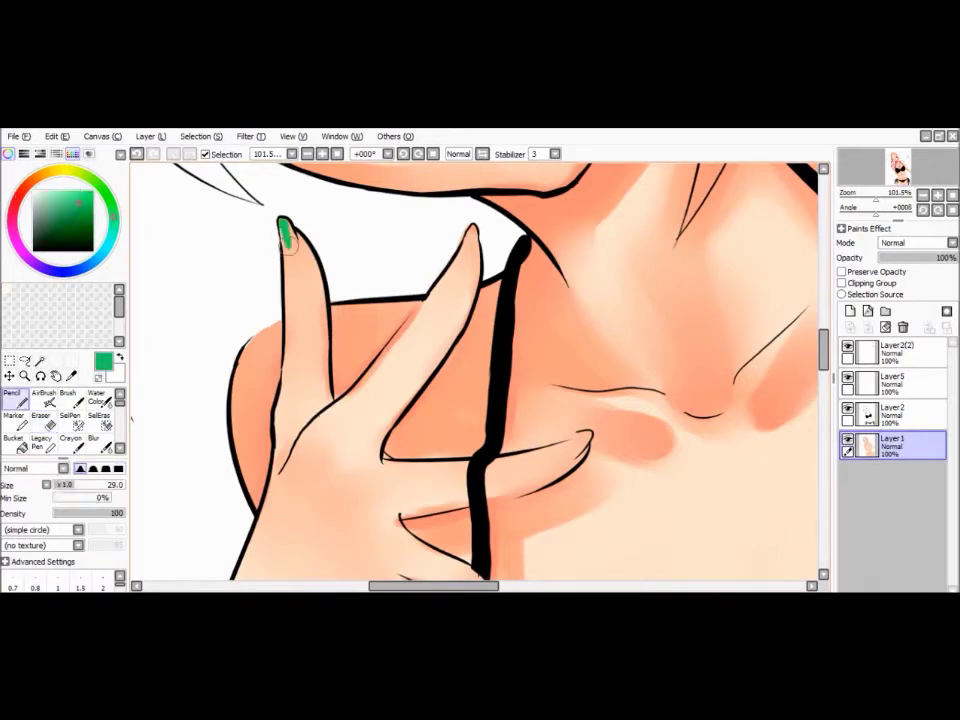
scroll(328, 363, "down", 5)
left_click(850, 311)
left_click_drag(317, 210, 467, 300)
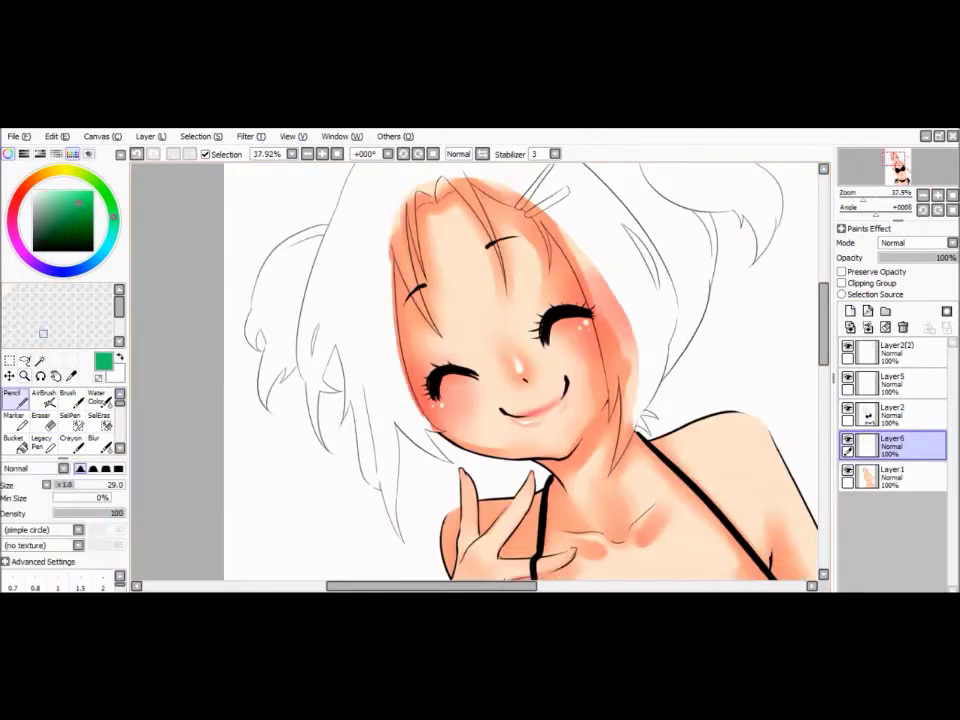
key("ctrl+plus")
key("ctrl+plus")
left_click(847, 470)
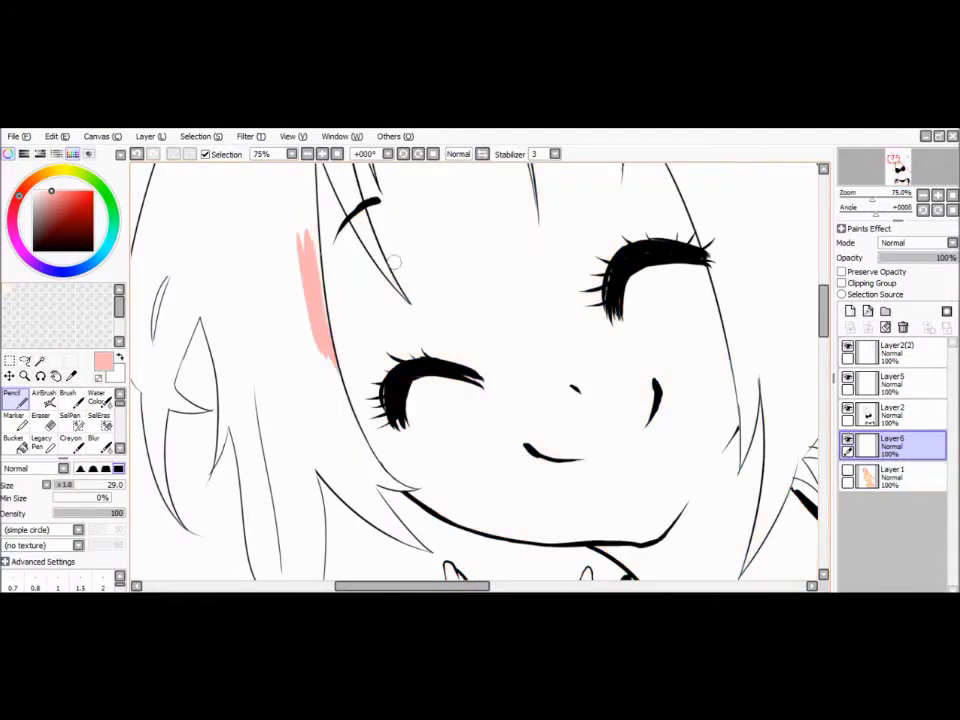
Block in the hair lock beside the viewer's-left cheek and its long pointed strands in light pink on Layer6 with Pencil size 29.
left_click_drag(342, 428, 386, 478)
mouse_move(307, 445)
left_mouse_down()
mouse_move(414, 542)
mouse_move(389, 517)
mouse_move(381, 478)
mouse_move(353, 469)
mouse_move(326, 407)
left_mouse_up()
scroll(326, 407, "down", 3)
mouse_move(240, 280)
left_mouse_down()
mouse_move(270, 430)
mouse_move(295, 475)
left_mouse_up()
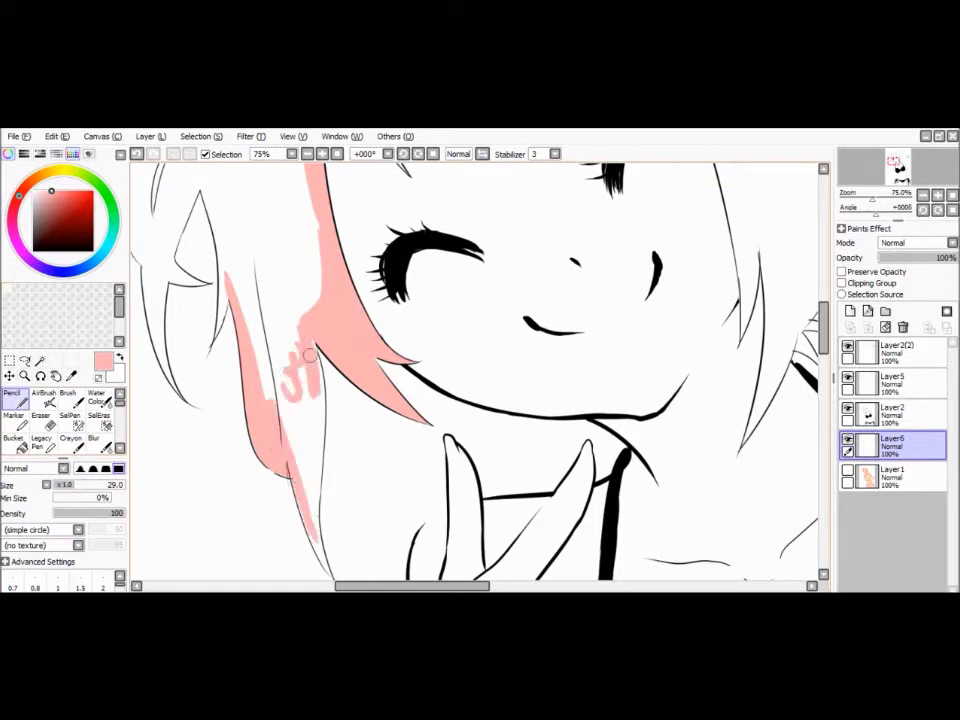
left_click_drag(238, 372, 212, 258)
left_click_drag(222, 305, 195, 242)
scroll(322, 422, "down", 3)
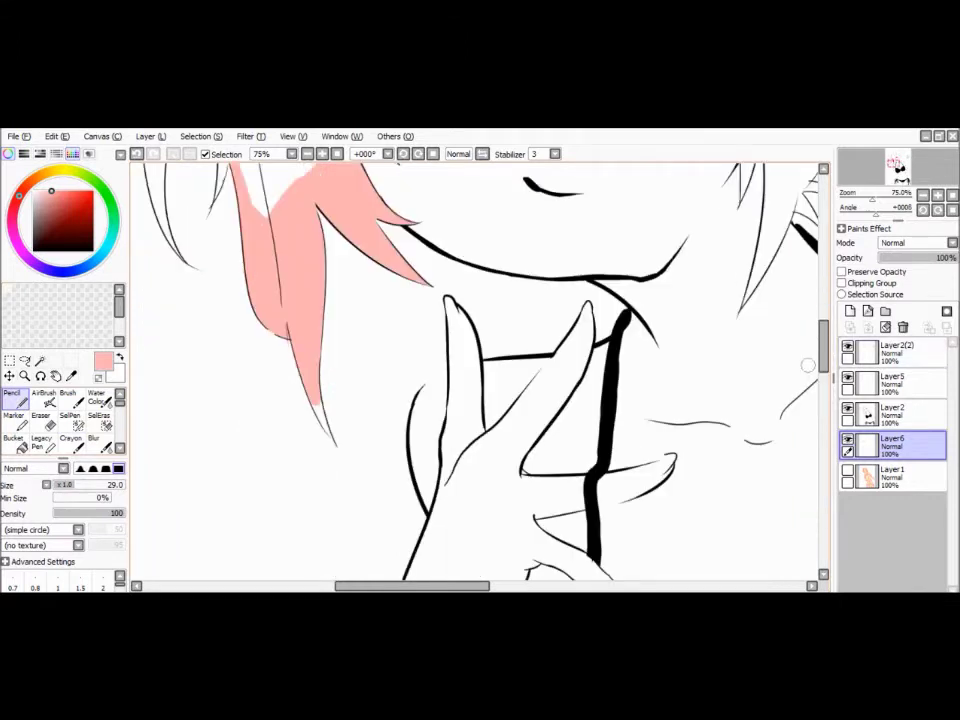
scroll(222, 333, "up", 4)
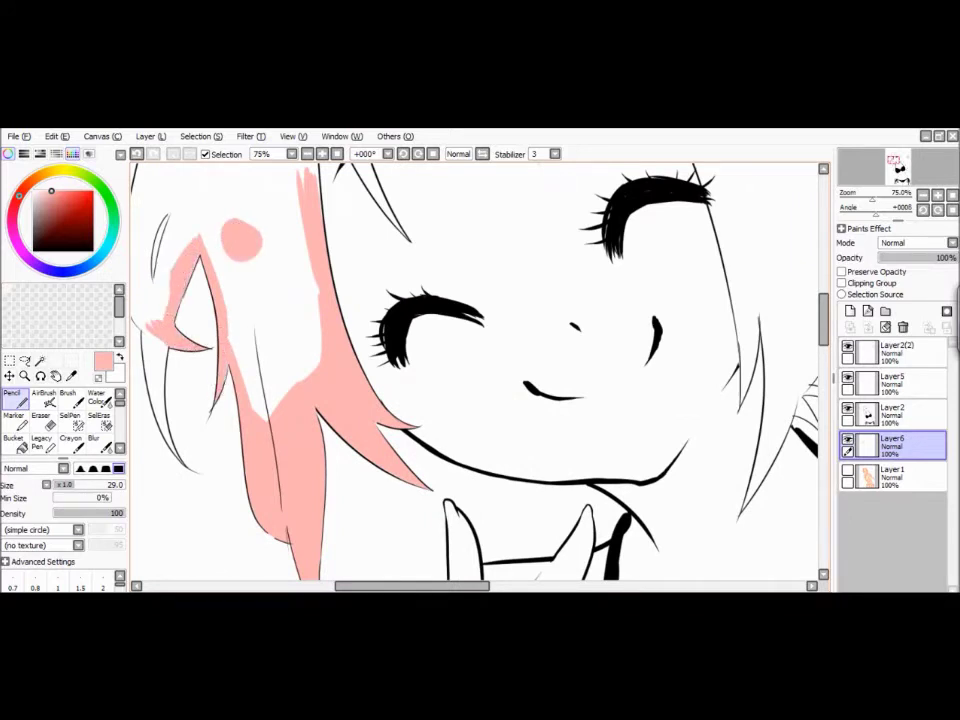
Paint the outer side strands and the edges of the viewer's-left pigtail light pink on Layer6, cleaning overshoots with the Eraser.
scroll(326, 256, "left", 3)
left_click_drag(298, 247, 340, 201)
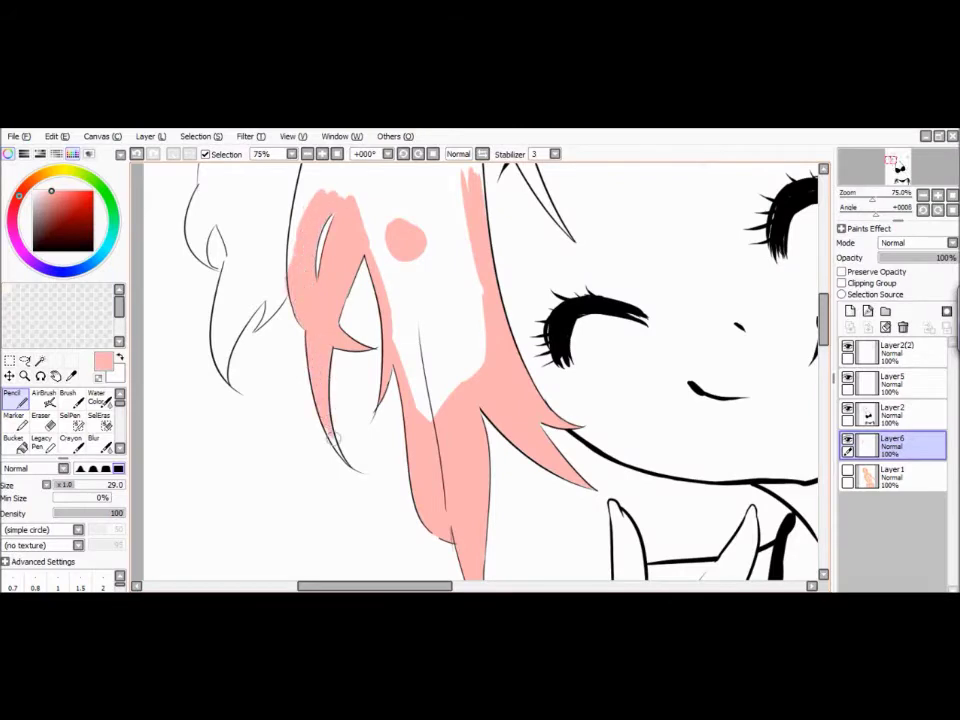
scroll(385, 343, "up", 3)
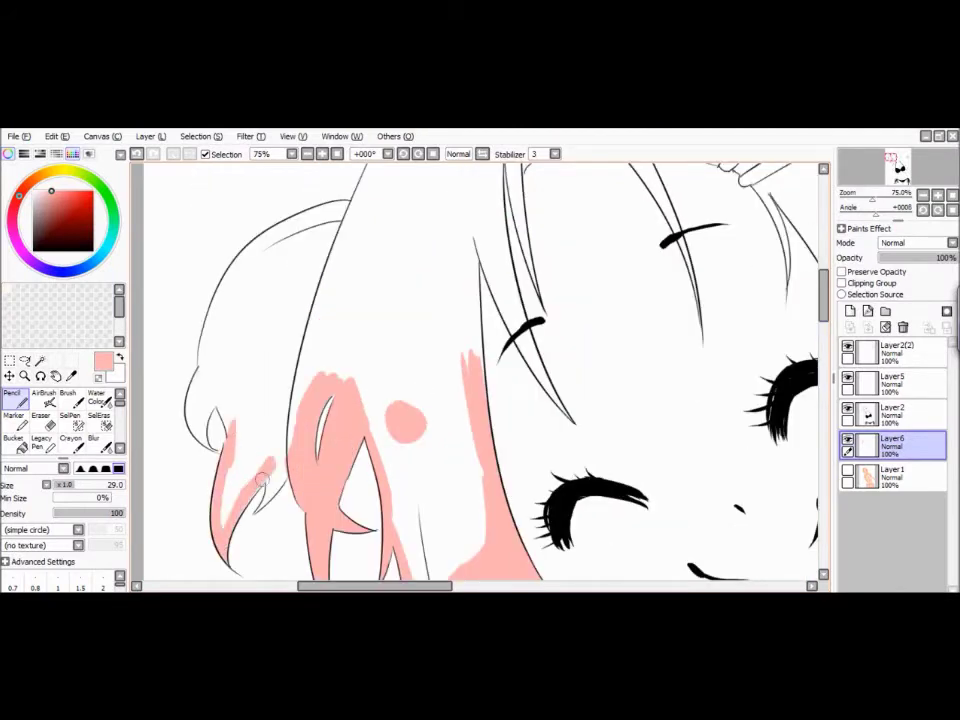
left_click_drag(474, 240, 472, 368)
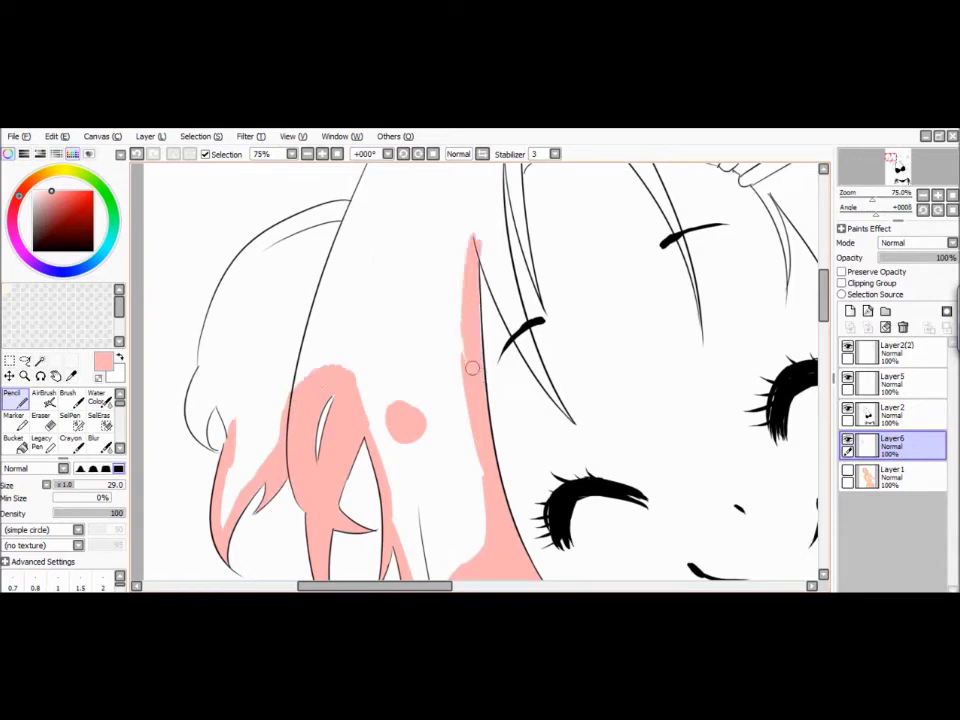
left_click_drag(222, 452, 205, 395)
key("e")
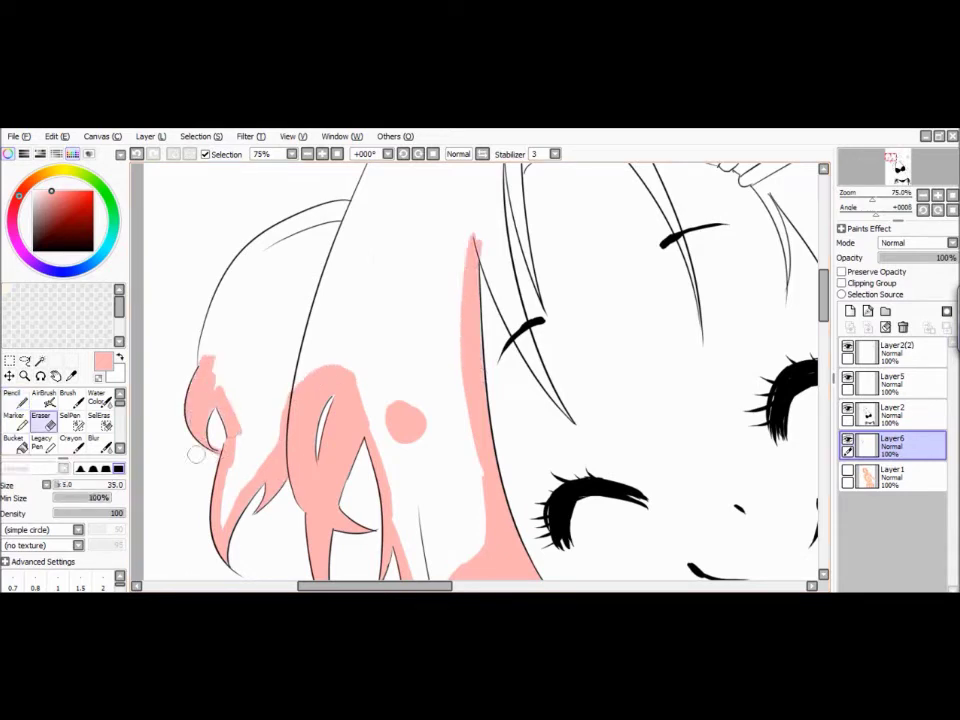
key("n")
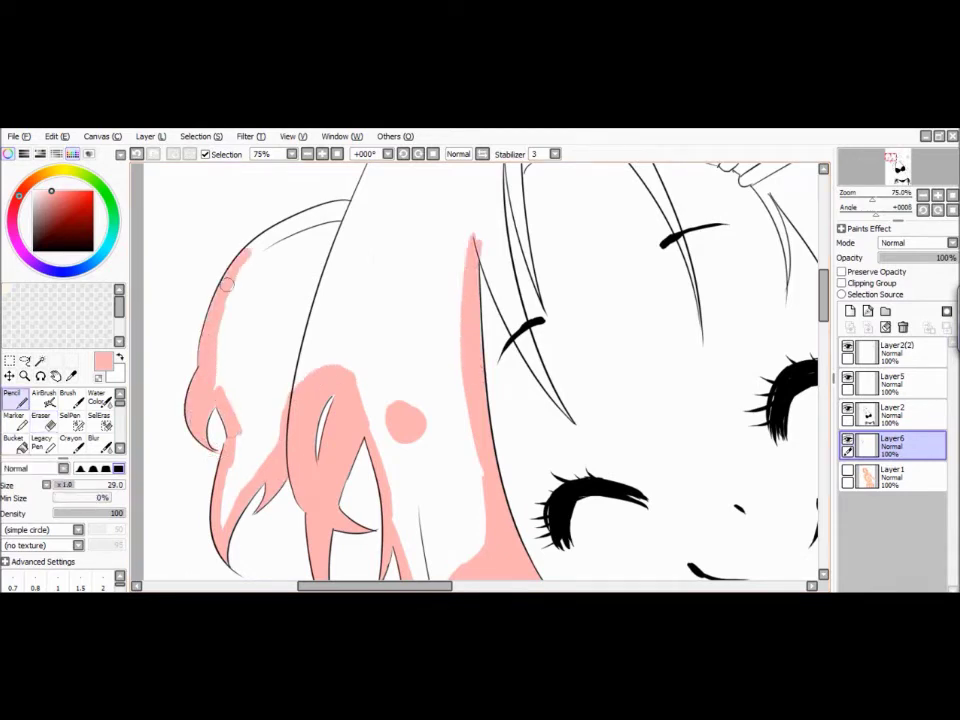
left_click_drag(228, 284, 350, 204)
key("e")
key("n")
Colour the thin fringe strands and the hairline over the forehead light pink on Layer6.
left_click_drag(524, 343, 473, 212)
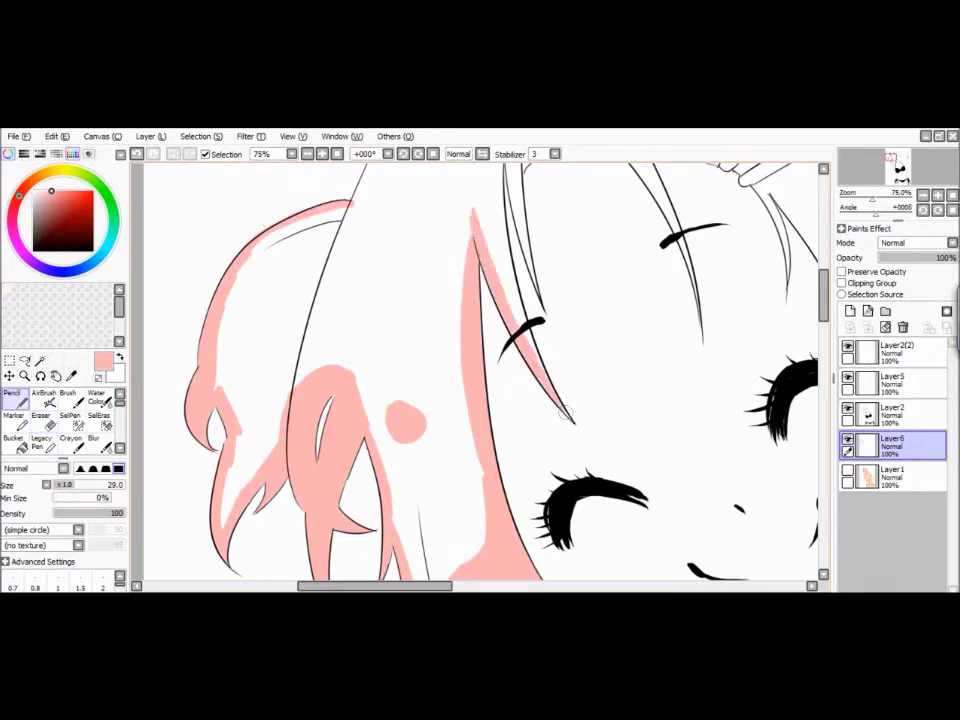
scroll(494, 256, "up", 3)
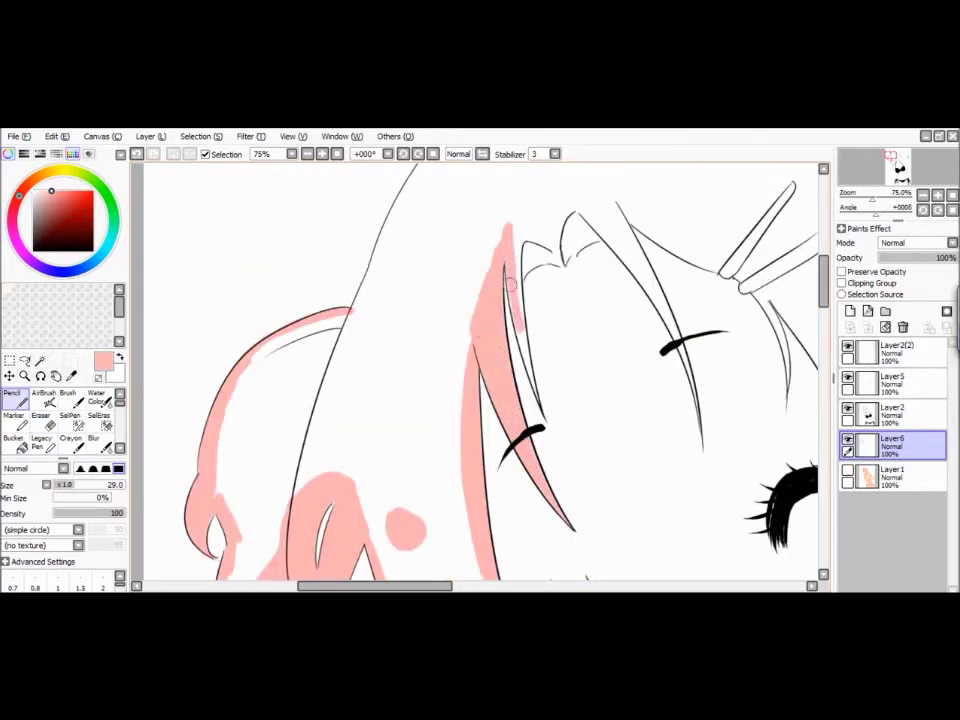
left_click_drag(437, 238, 452, 206)
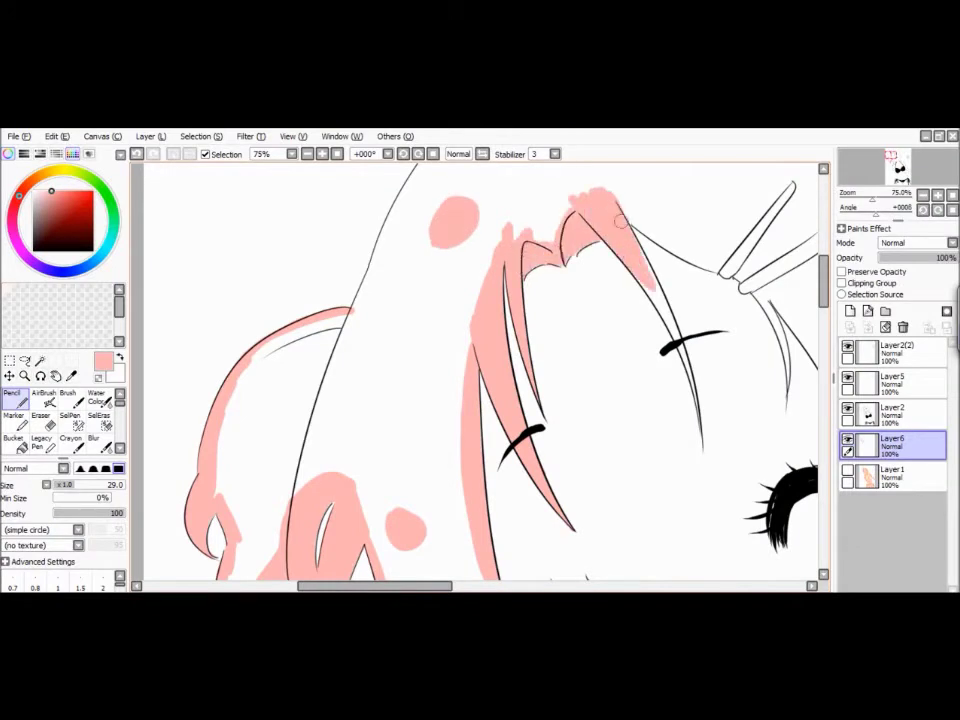
Paint a light pink border inside the viewer's-left curve of the head on Layer6, tidying it with the Eraser.
scroll(692, 383, "up", 3)
left_click_drag(362, 438, 455, 285)
key("e")
key("n")
left_click_drag(540, 206, 469, 262)
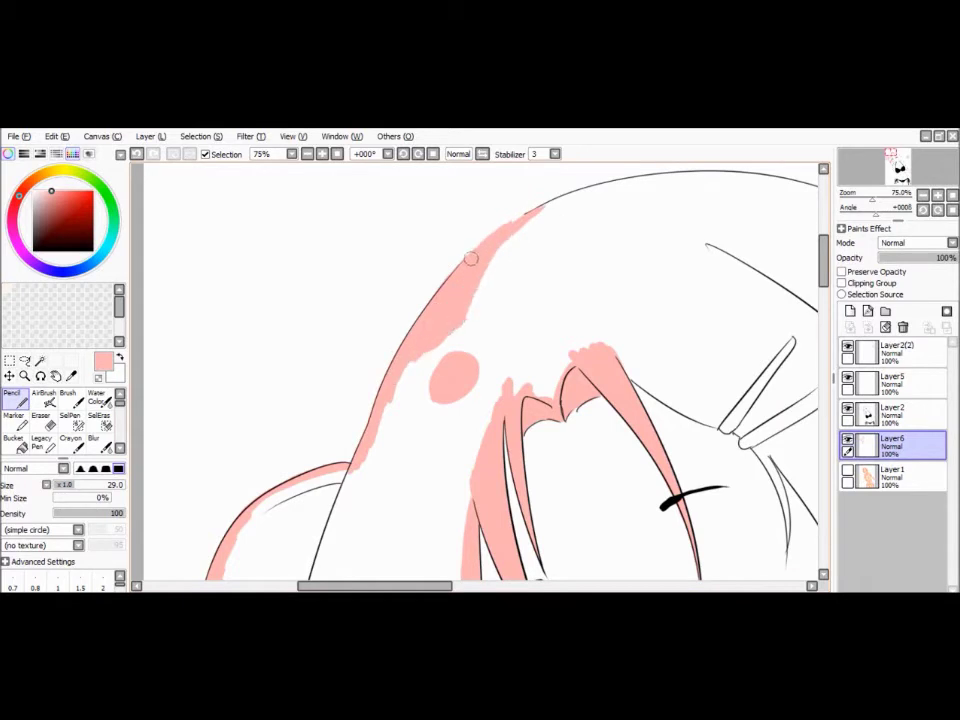
Paint light pink around the hair clips and down the strands framing the viewer's-right side of the face on Layer6.
scroll(342, 387, "right", 6)
mouse_move(425, 398)
left_mouse_down()
mouse_move(470, 360)
mouse_move(416, 452)
left_mouse_up()
scroll(530, 310, "down", 3)
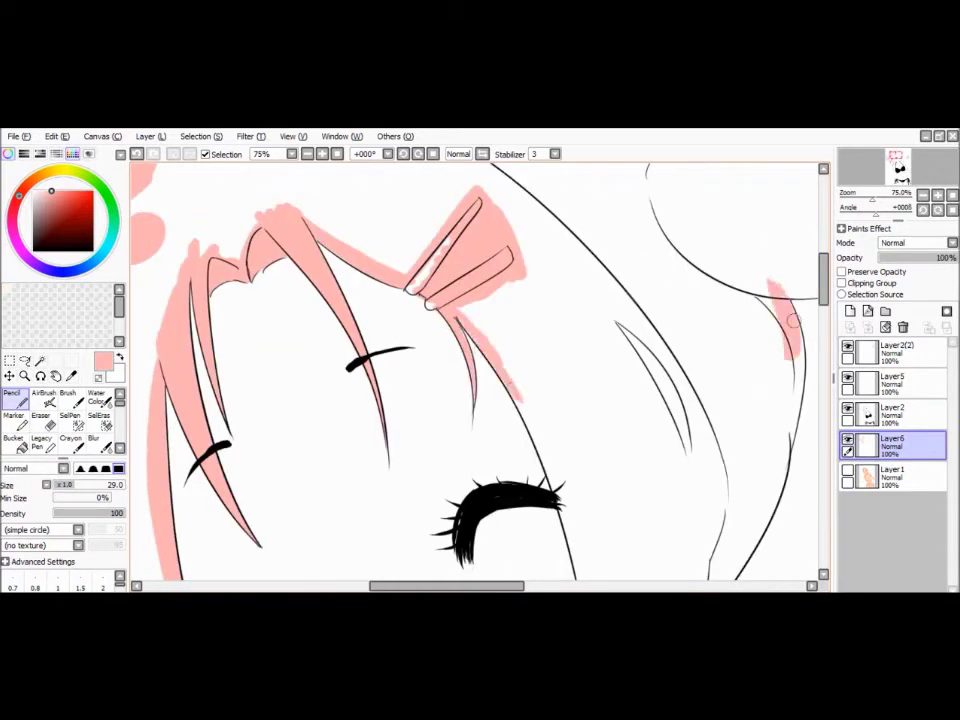
scroll(724, 306, "down", 3)
mouse_move(585, 195)
left_mouse_down()
mouse_move(700, 200)
mouse_move(735, 300)
left_mouse_up()
scroll(501, 220, "down", 4)
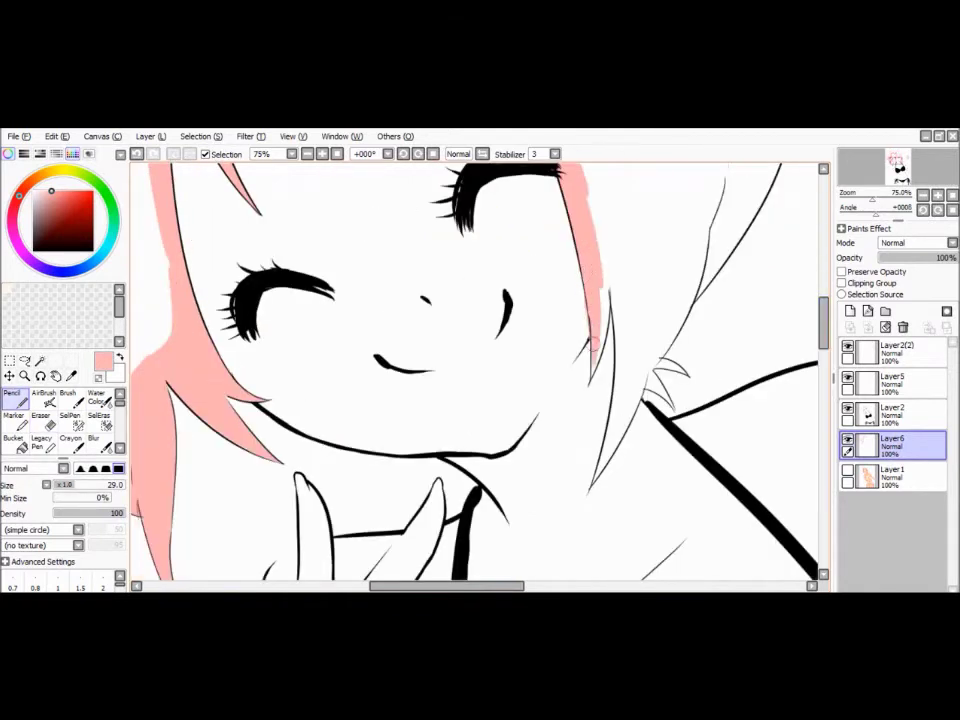
Fill the pointed lock beside the neck and the small flicked strands at the shoulder light pink on Layer6.
key("ctrl+e")
key("e")
left_click_drag(607, 240, 624, 372)
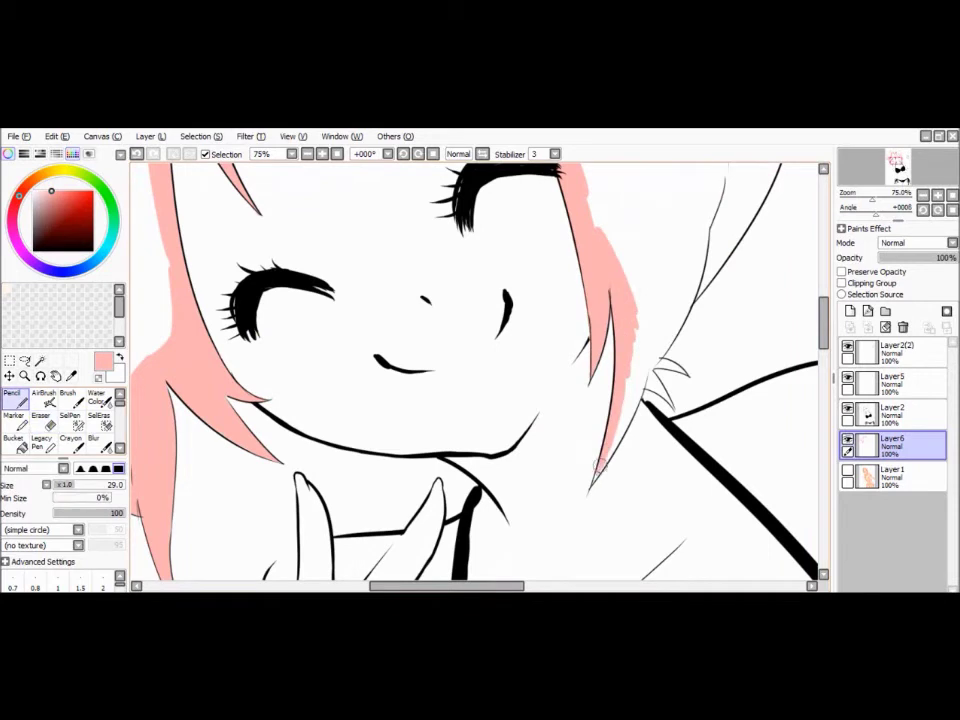
mouse_move(652, 370)
left_mouse_down()
mouse_move(667, 362)
mouse_move(684, 372)
left_mouse_up()
left_click(892, 415)
key("e")
key("e")
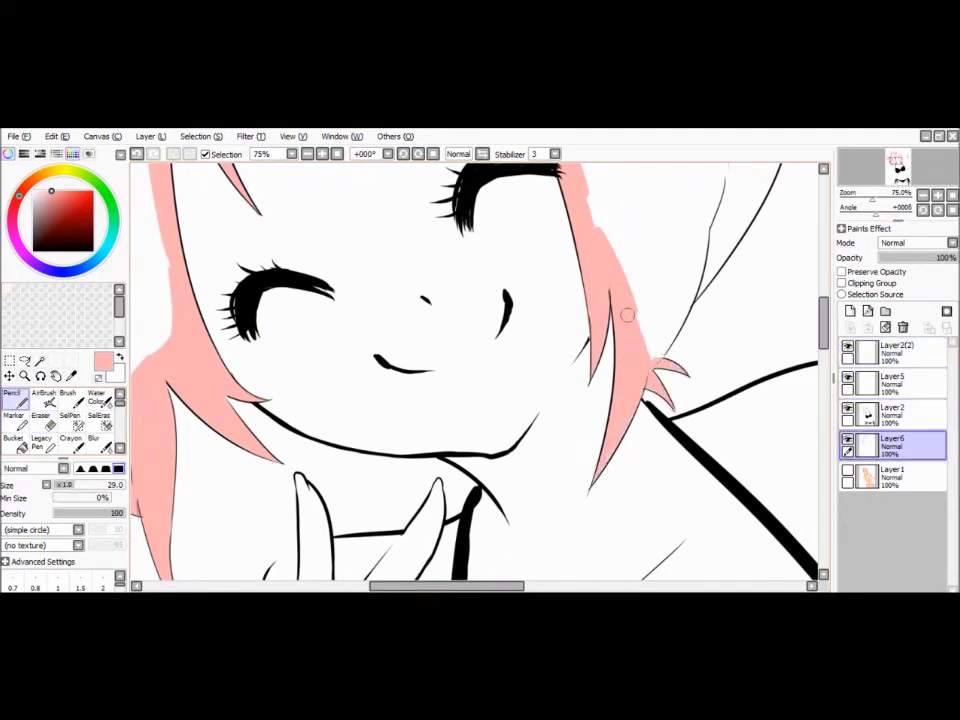
Edge the top of the head and the viewer's-right pigtail in light pink, and fill the whole hair area on Layer6.
scroll(700, 258, "up", 4)
scroll(716, 443, "up", 7)
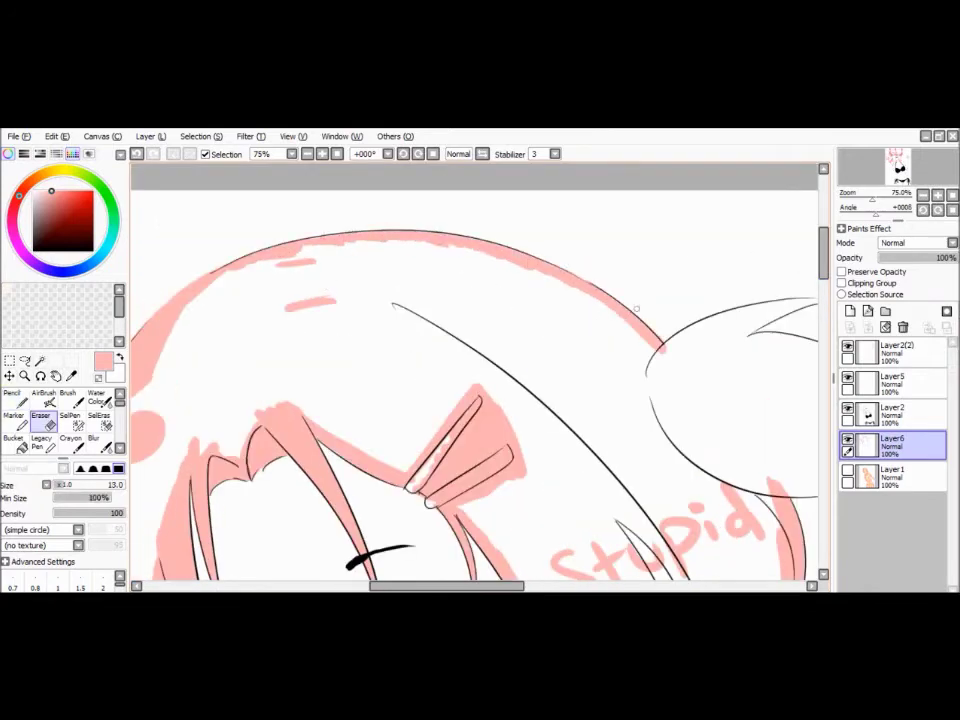
scroll(660, 270, "right", 5)
scroll(699, 221, "down", 3)
scroll(600, 280, "up", 3)
left_click_drag(490, 298, 430, 322)
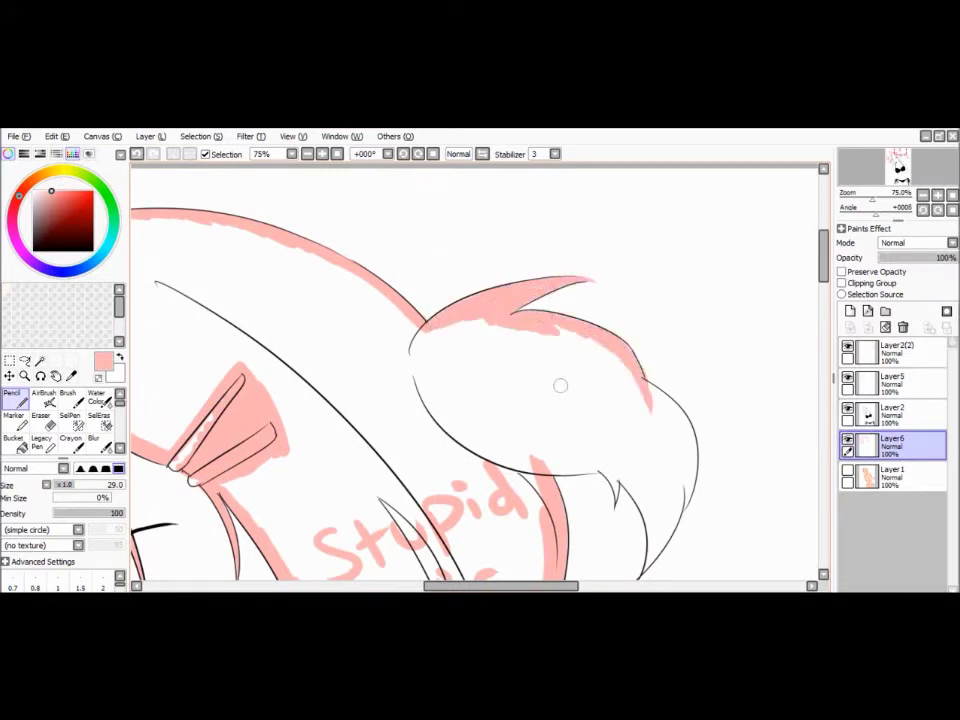
left_click_drag(524, 458, 592, 468)
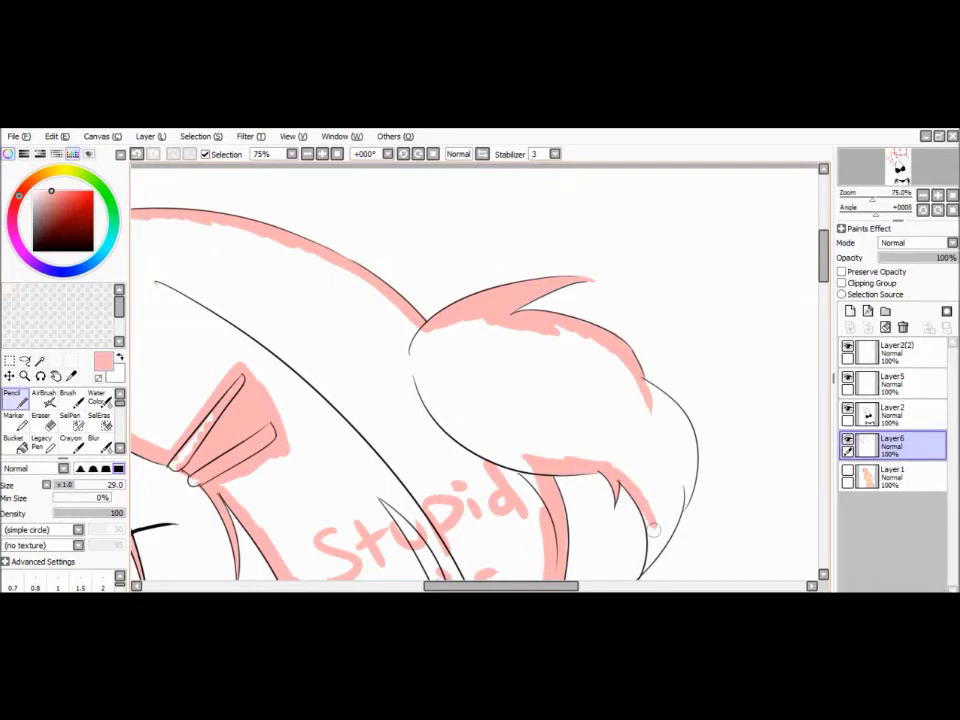
left_click_drag(667, 514, 647, 456)
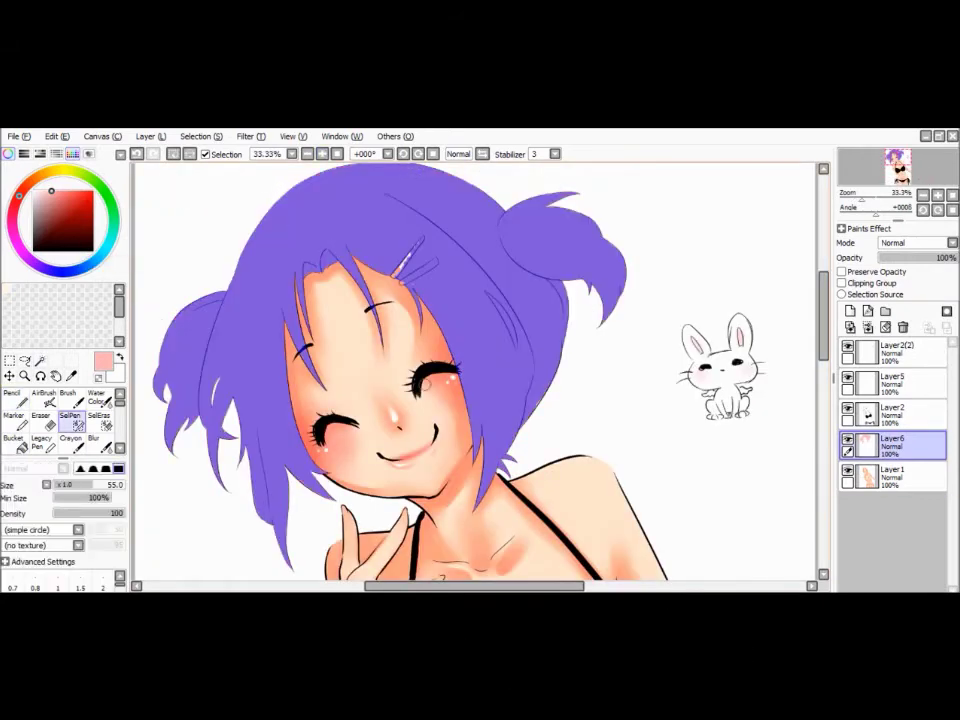
Shade the selected hair in salmon red on Layer7 with AirBrush size 500 and Brush size 75, and blend it with Water Color size 75.
scroll(529, 405, "up", 2)
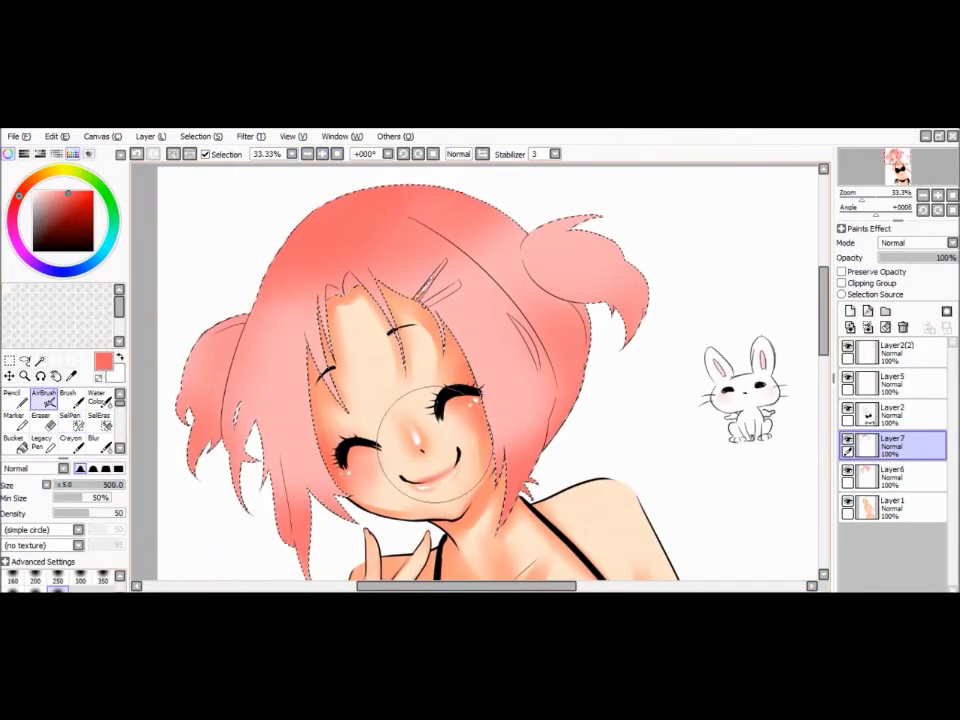
key("b")
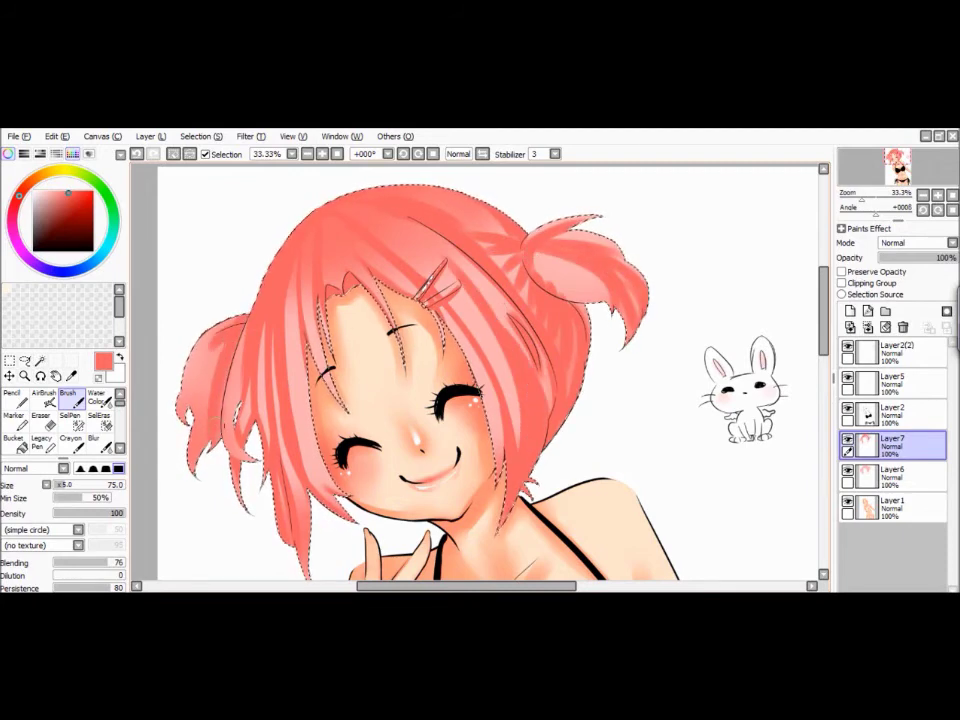
left_click(101, 398)
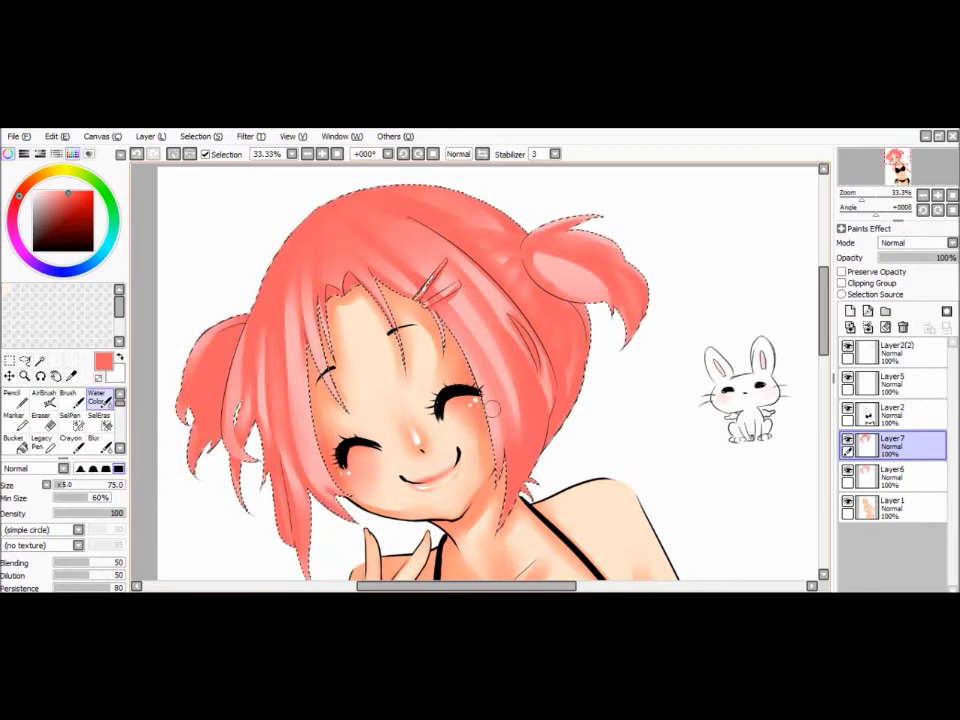
scroll(480, 370, "down", 3)
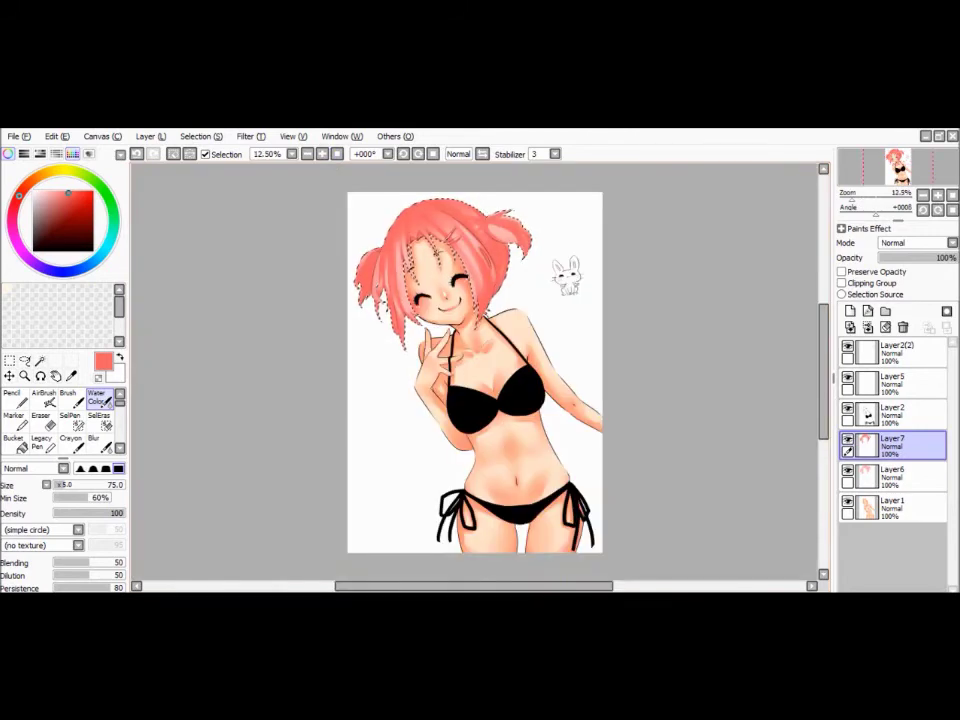
key("ctrl+u")
left_click_drag(171, 204, 54, 264)
left_click(265, 366)
Deepen the hair shading in salmon red on Layer8 with Brush size 75, and blend it with Water Color size 70.
key("b")
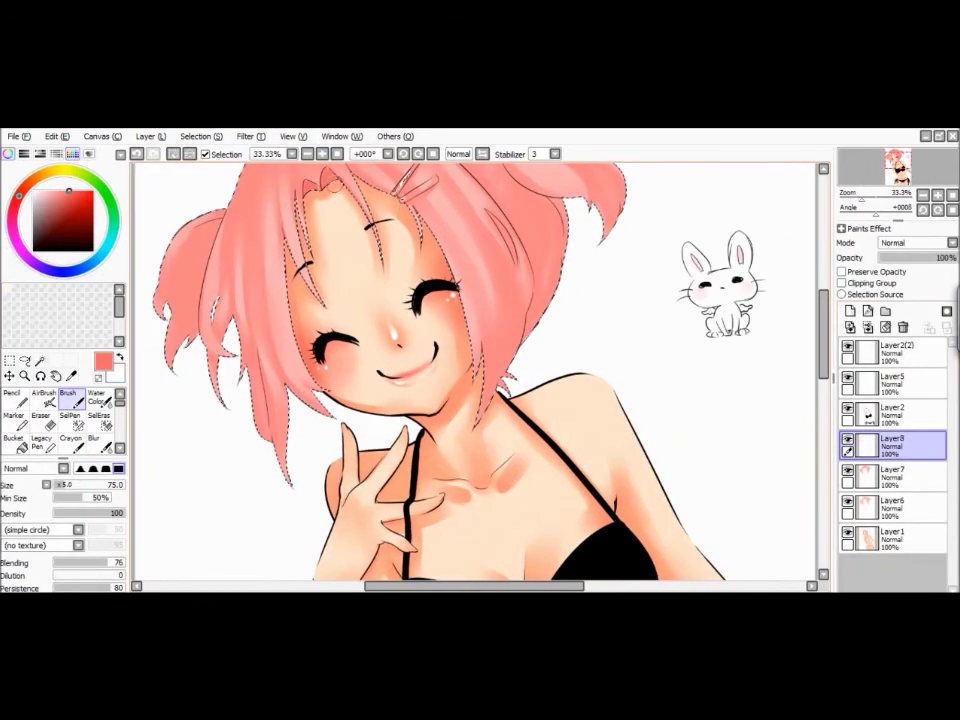
scroll(752, 305, "up", 3)
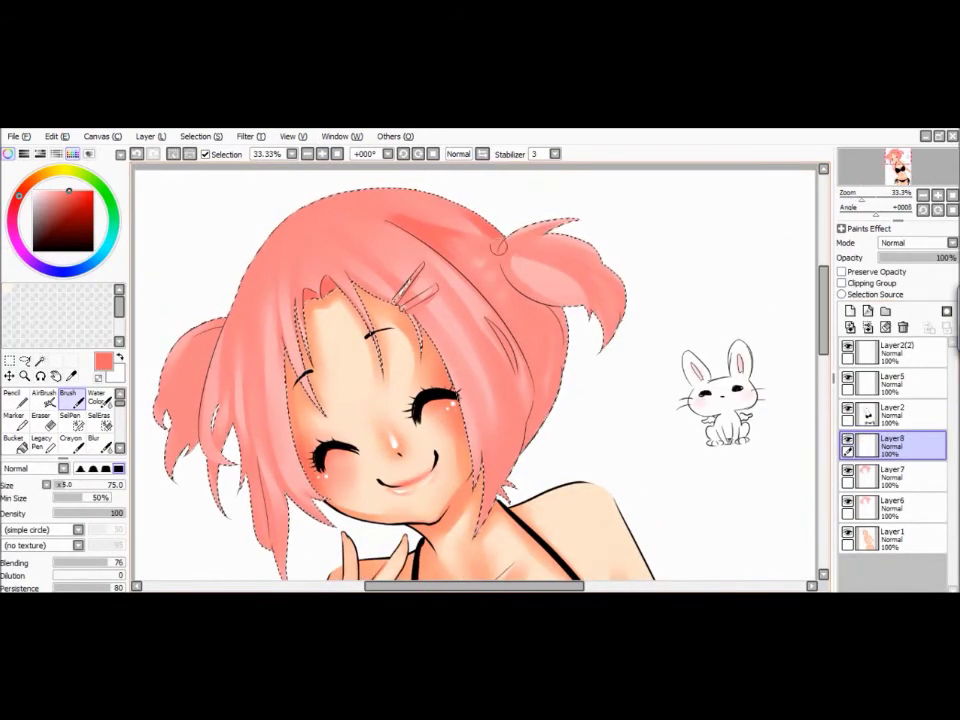
left_click_drag(495, 301, 520, 241)
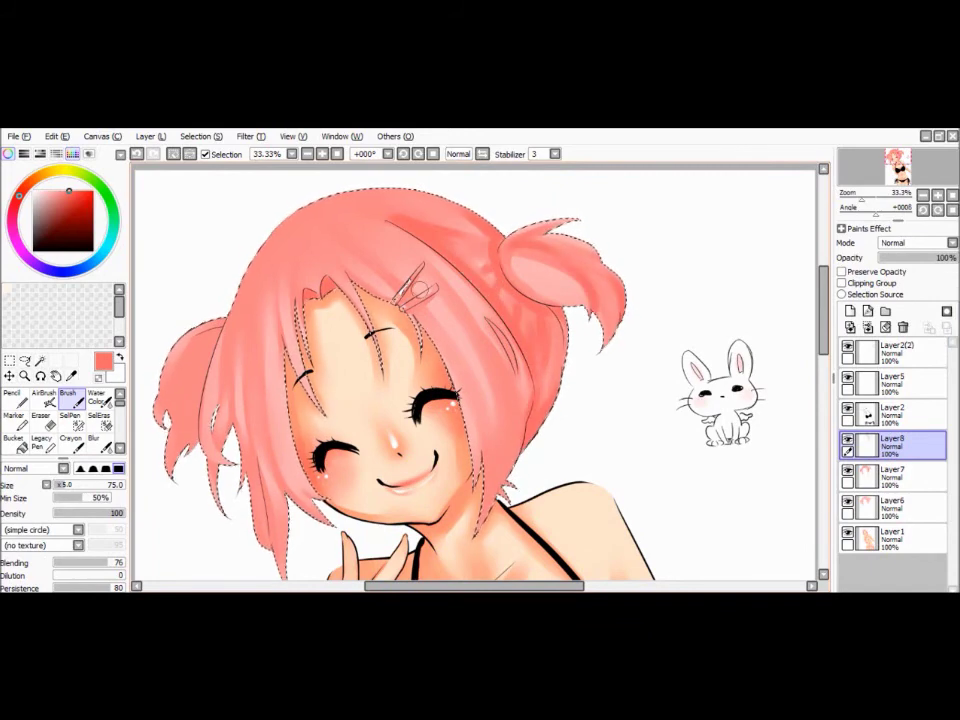
key("n")
key("b")
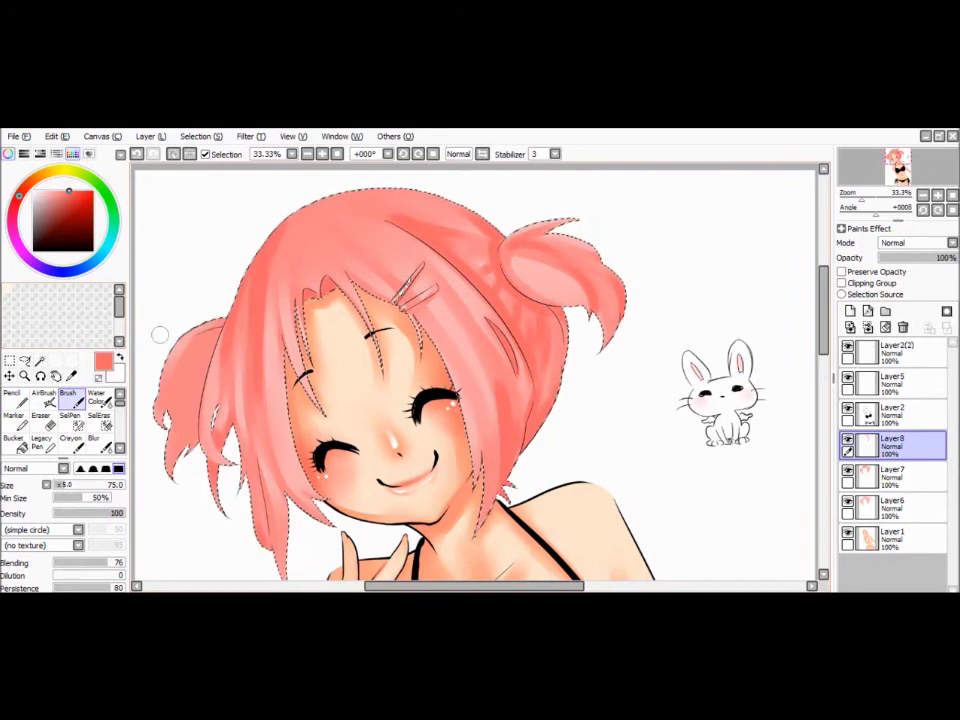
key("w")
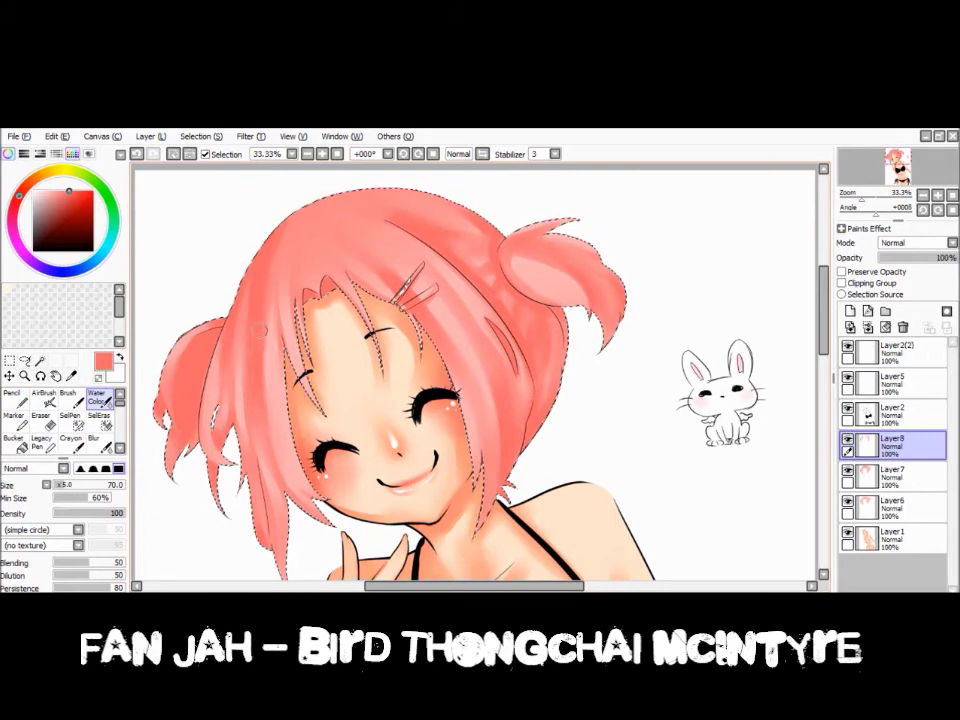
Paint the inner hair gaps red on Layer8 with Brush size 20, and apply Hue +6, Saturation +15 and Luminescence +9.
key("b")
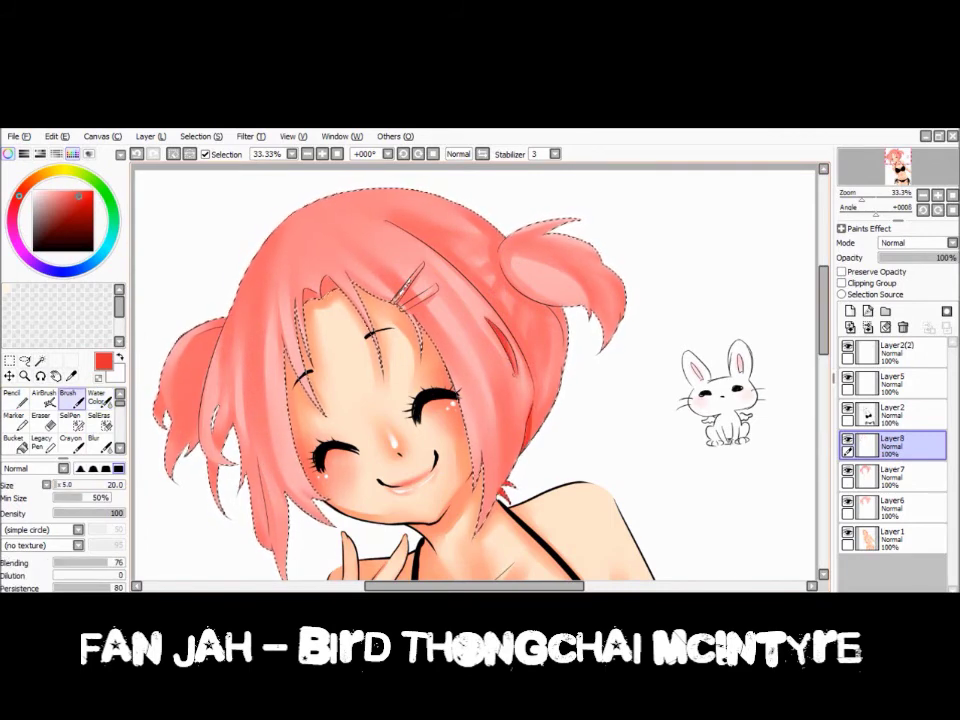
key("w")
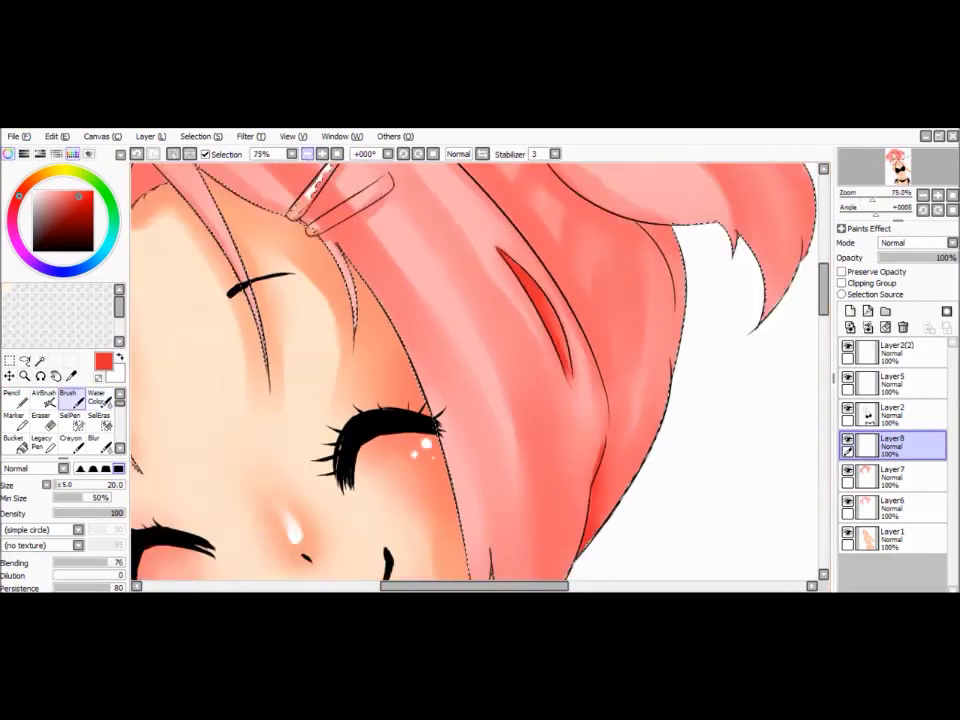
key("alt+t")
key("Return")
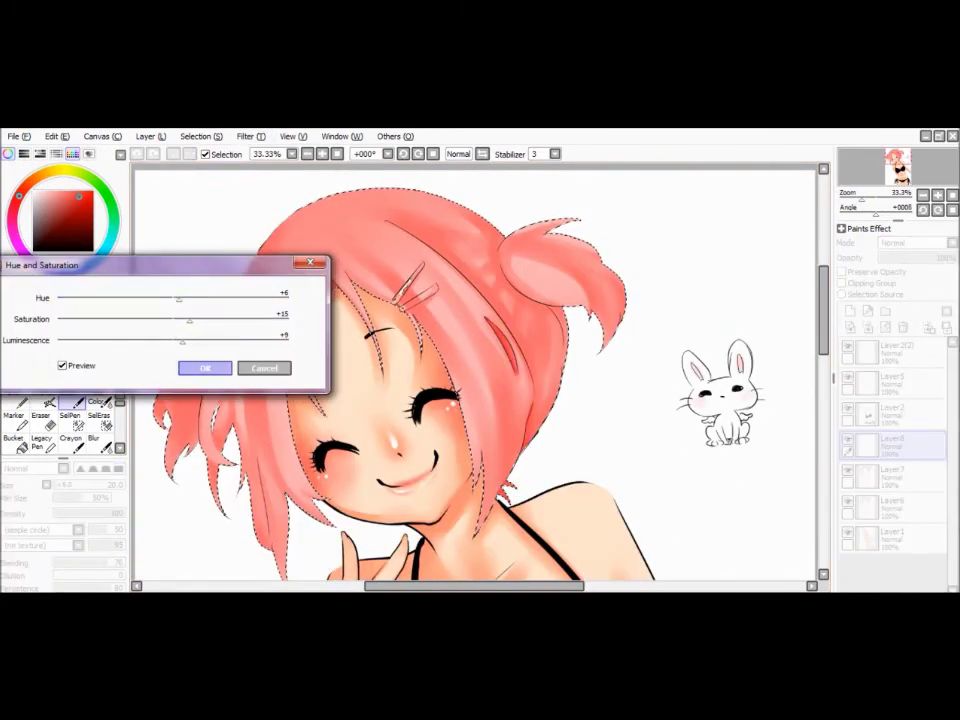
key("Return")
Fill both hair clips green on Layer7 with Brush size 20, and shade them darker green with size 65.
key("b")
scroll(408, 260, "up", 3)
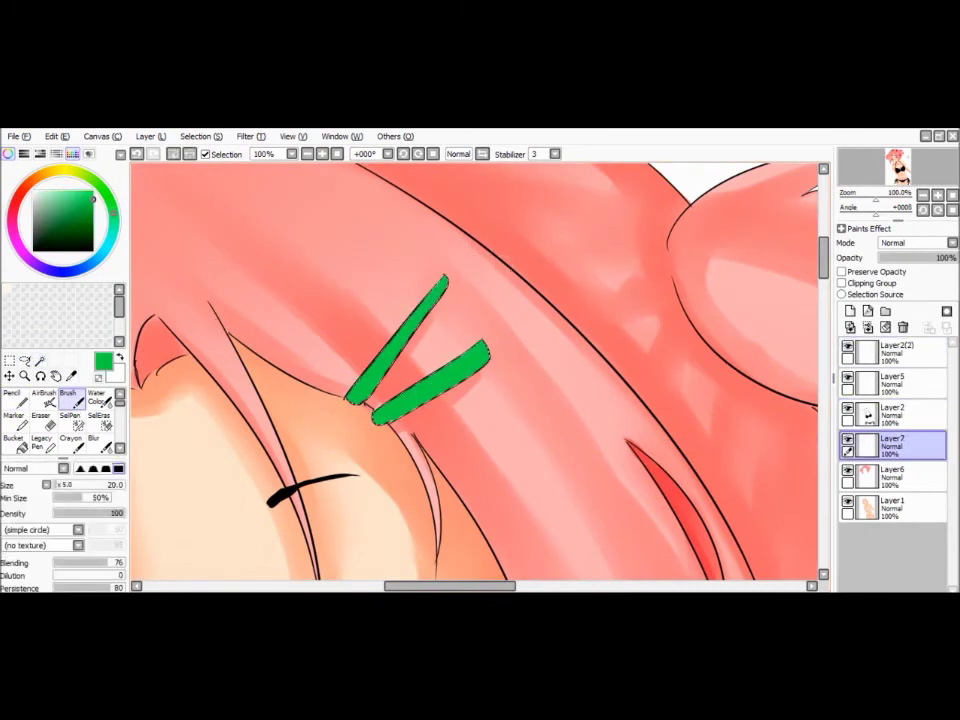
left_click_drag(519, 321, 519, 321)
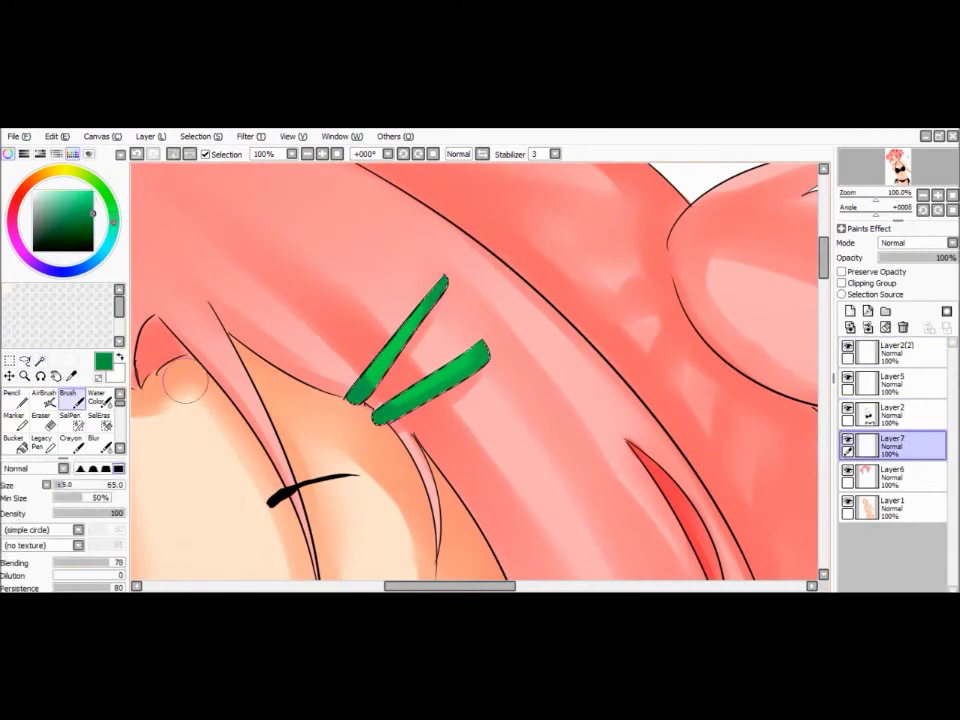
Paint the fingernails of the raised hand green on Layer7.
scroll(300, 216, "down", 6)
key("ctrl+space")
left_click_drag(400, 330, 515, 400)
left_click_drag(345, 242, 352, 262)
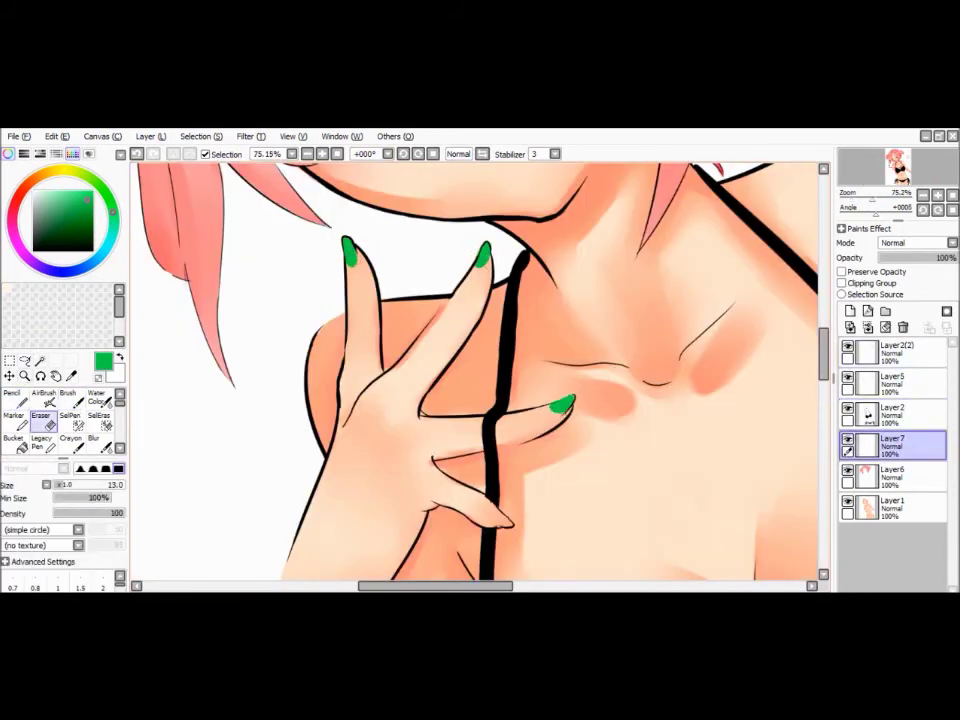
Add a white highlight to the green fingernails on Layer5 with Pencil size 29.
left_click(895, 382)
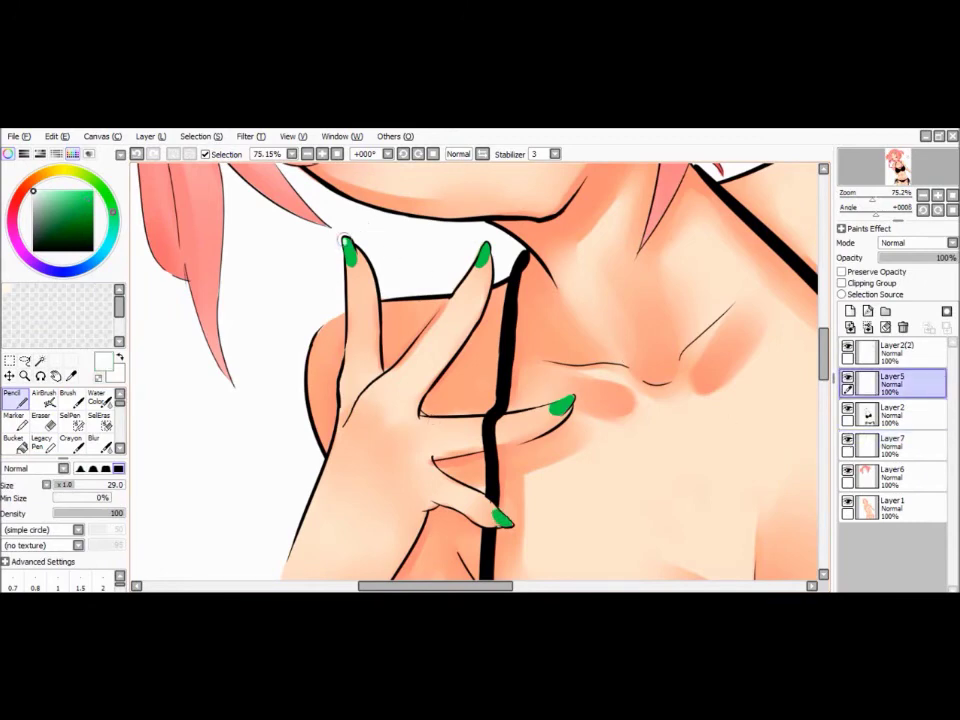
key("minus")
key("minus")
key("minus")
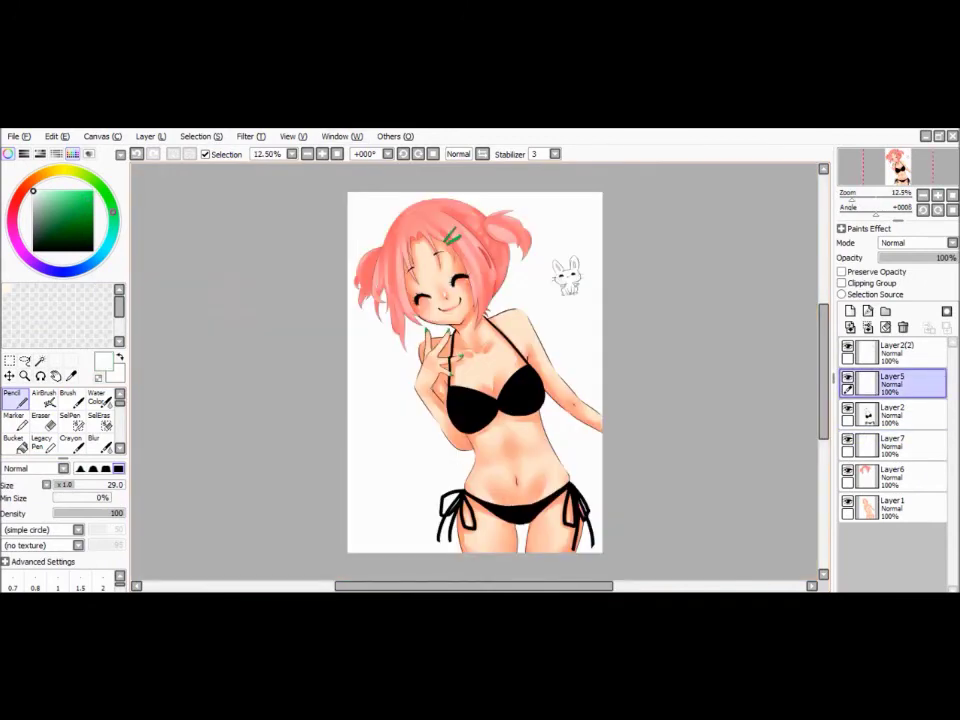
Dot white highlights over the crown, pigtail and face-framing strands of the hair on Layer5 with Pencil size 235.
key("plus")
left_click(264, 287)
left_click(381, 213)
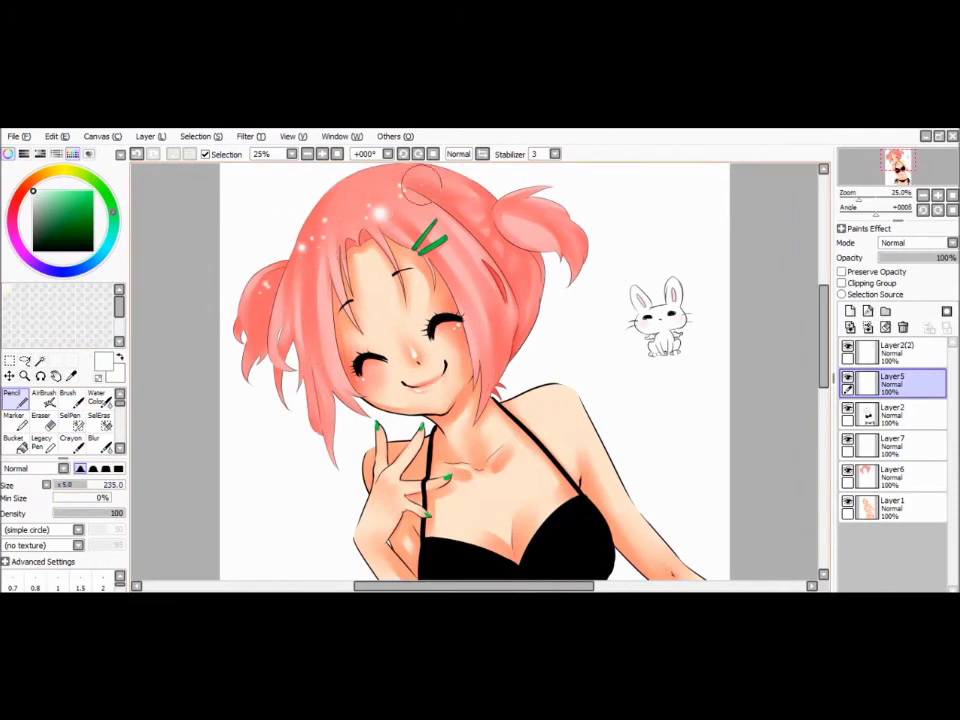
scroll(420, 185, "up", 1)
left_click(494, 393)
Add white highlight spots to the shoulder and upper chest on Layer5 with Pencil size 235.
scroll(475, 370, "down", 4)
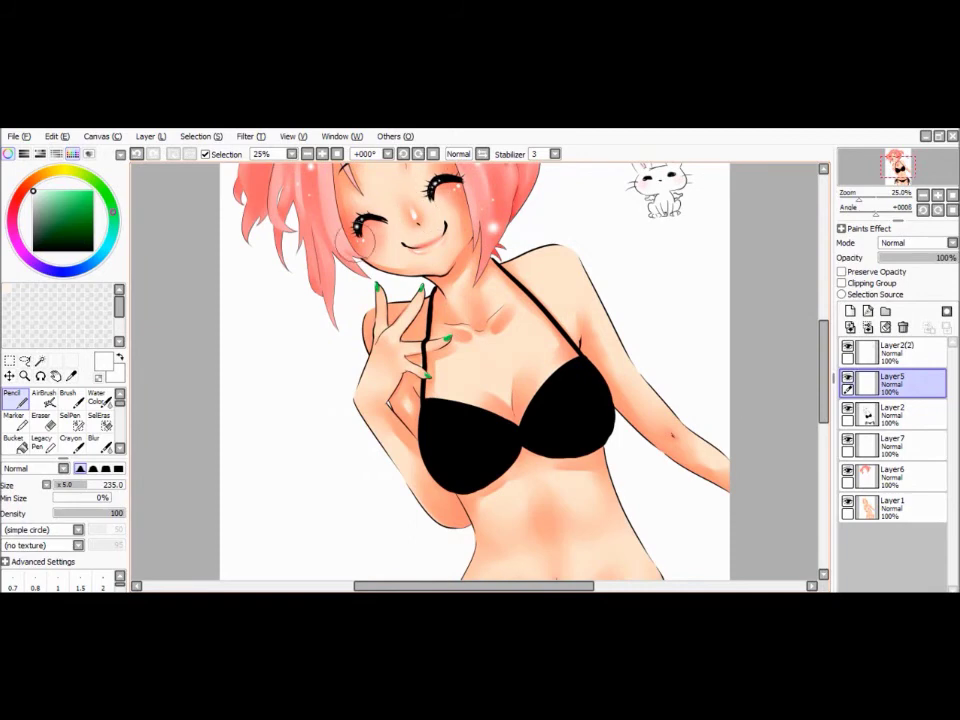
scroll(500, 300, "down", 2)
scroll(516, 278, "up", 2)
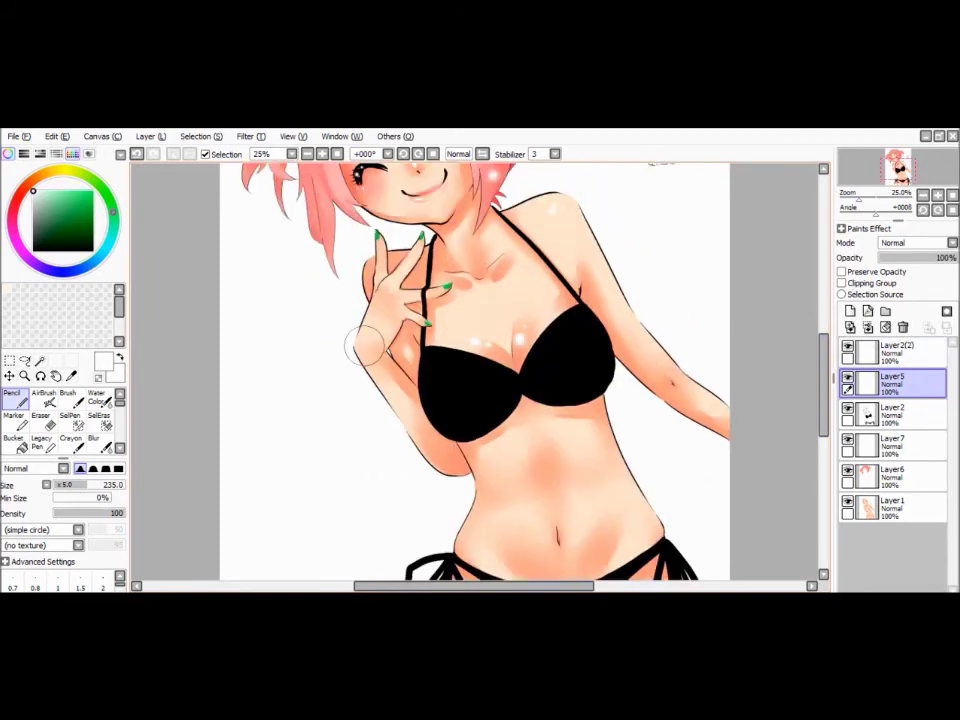
Paint white highlights on the waist, hips and thighs on Layer5 with Pencil size 235, softening them with Blur size 335.
scroll(574, 439, "down", 2)
key("b")
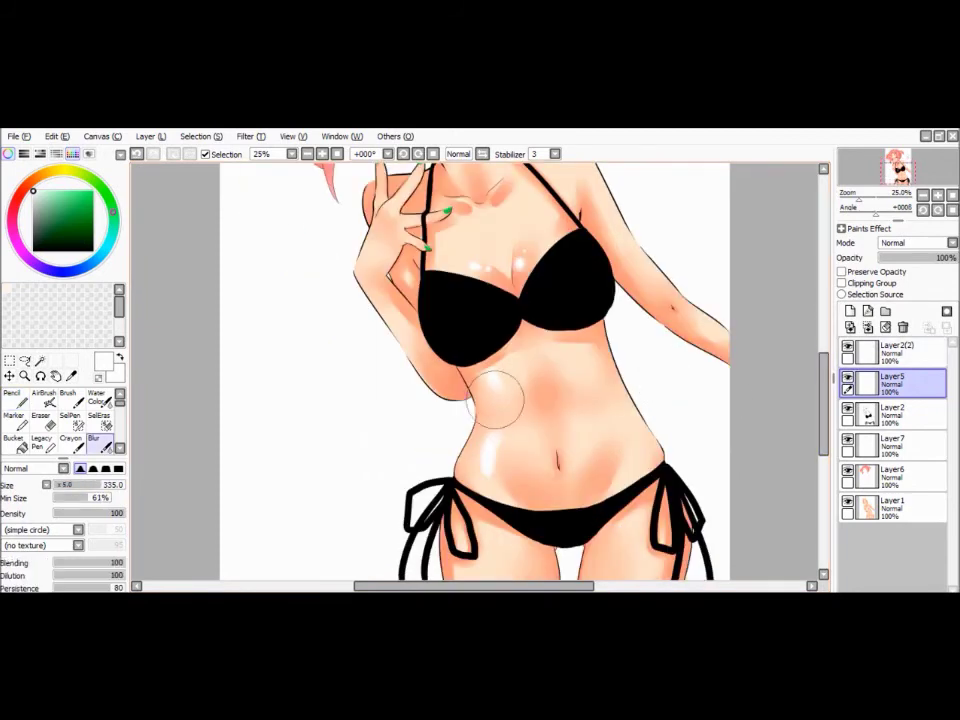
key("n")
scroll(765, 386, "down", 1)
scroll(700, 400, "up", 3)
scroll(532, 503, "down", 3)
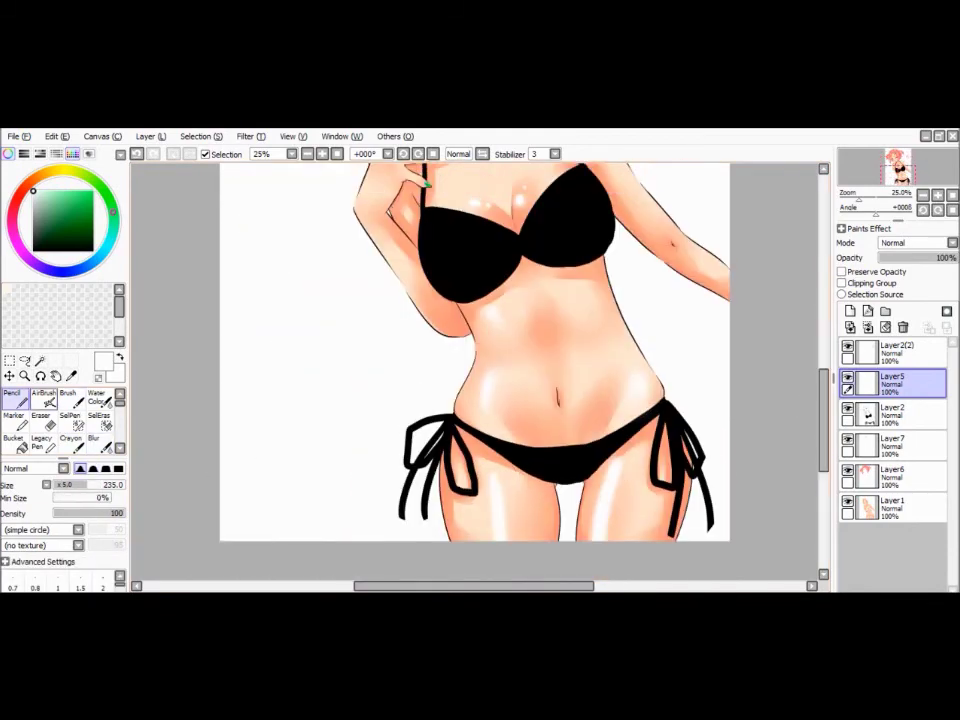
key("b")
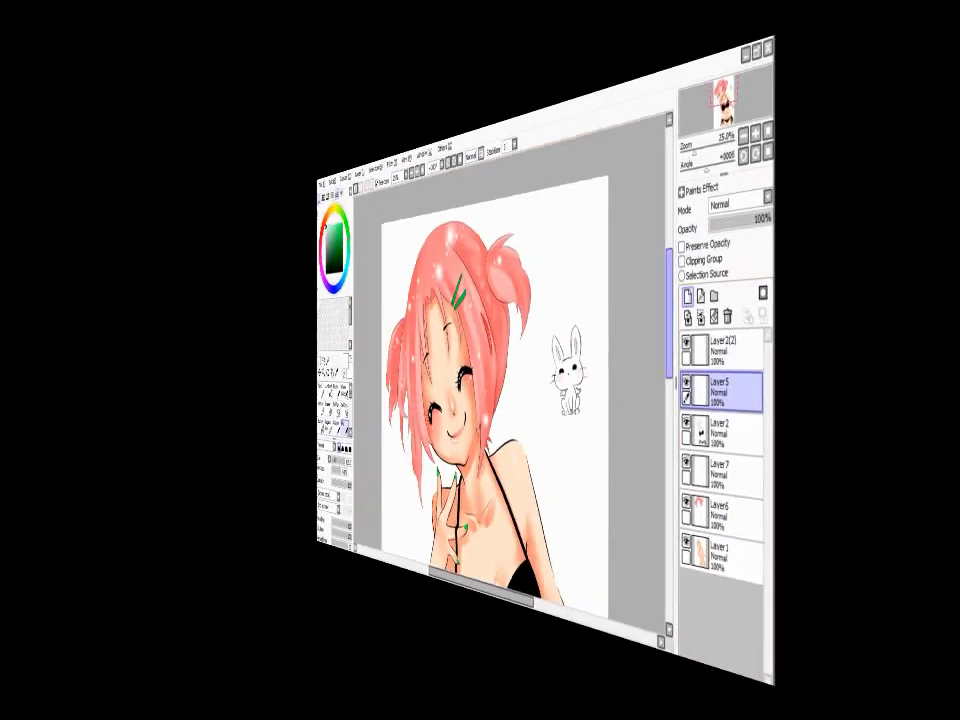